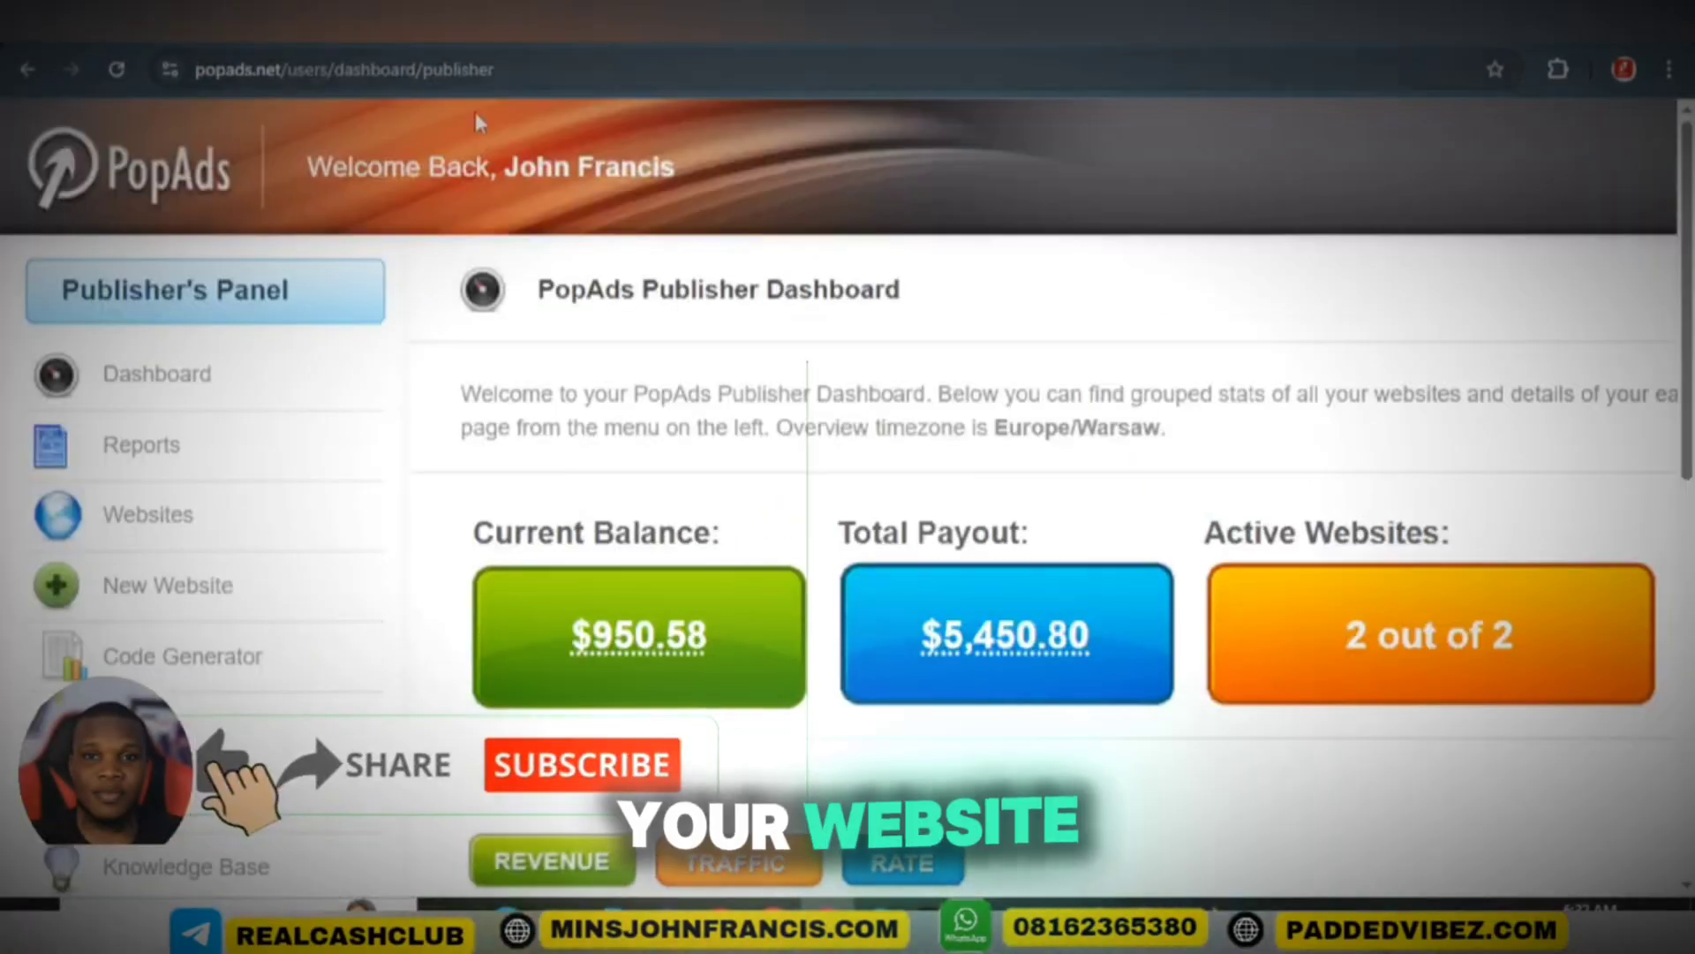
pyautogui.moveTo(290, 74); pyautogui.dragTo(179, 74)
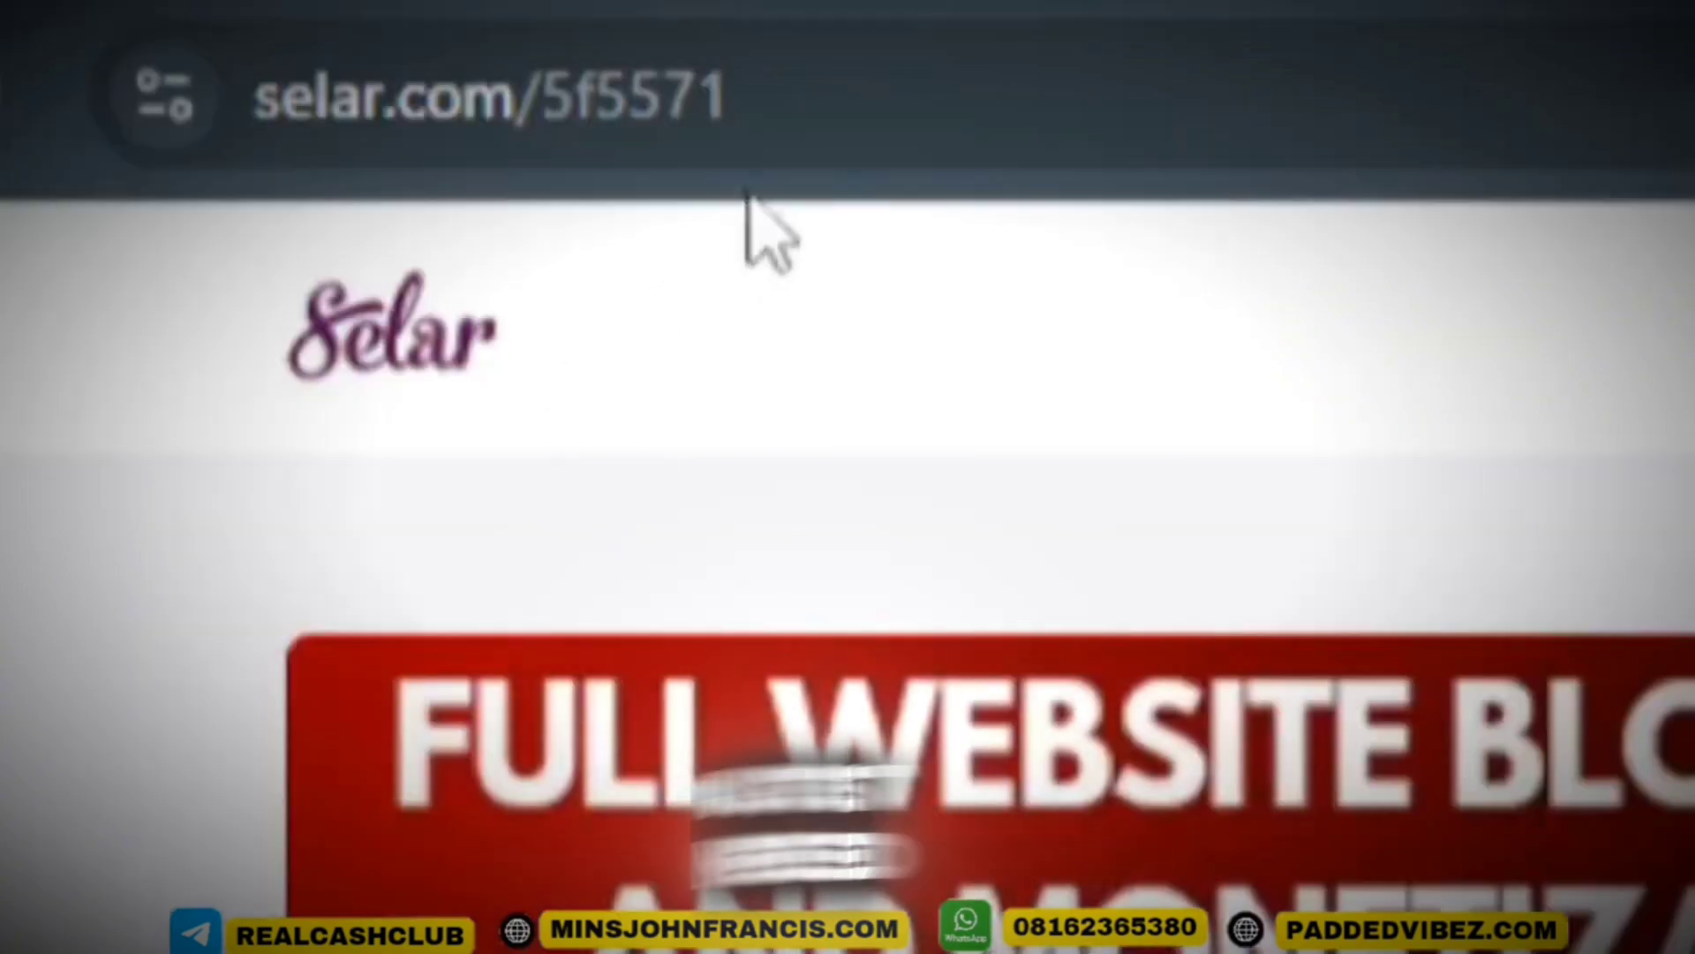
pyautogui.moveTo(726, 121); pyautogui.dragTo(38, 121)
pyautogui.click(62, 627)
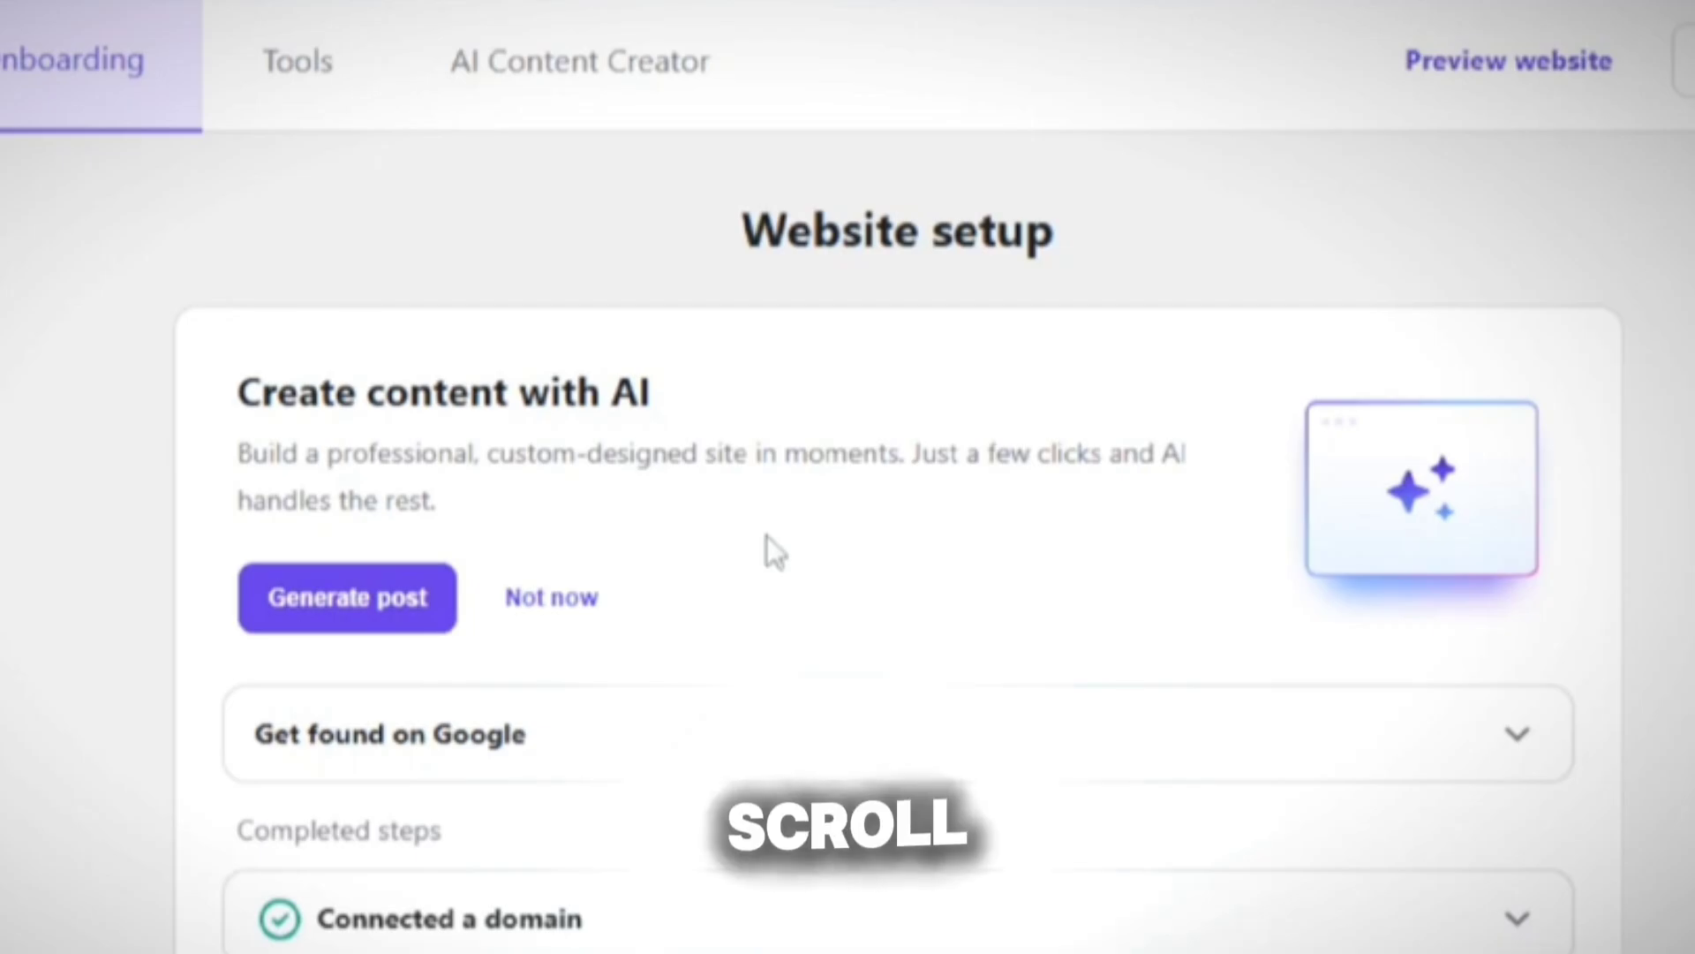
# Start the Google Site Kit setup under Get found on Google and include the Google Analytics connection.
pyautogui.scroll(-5, 767, 535)
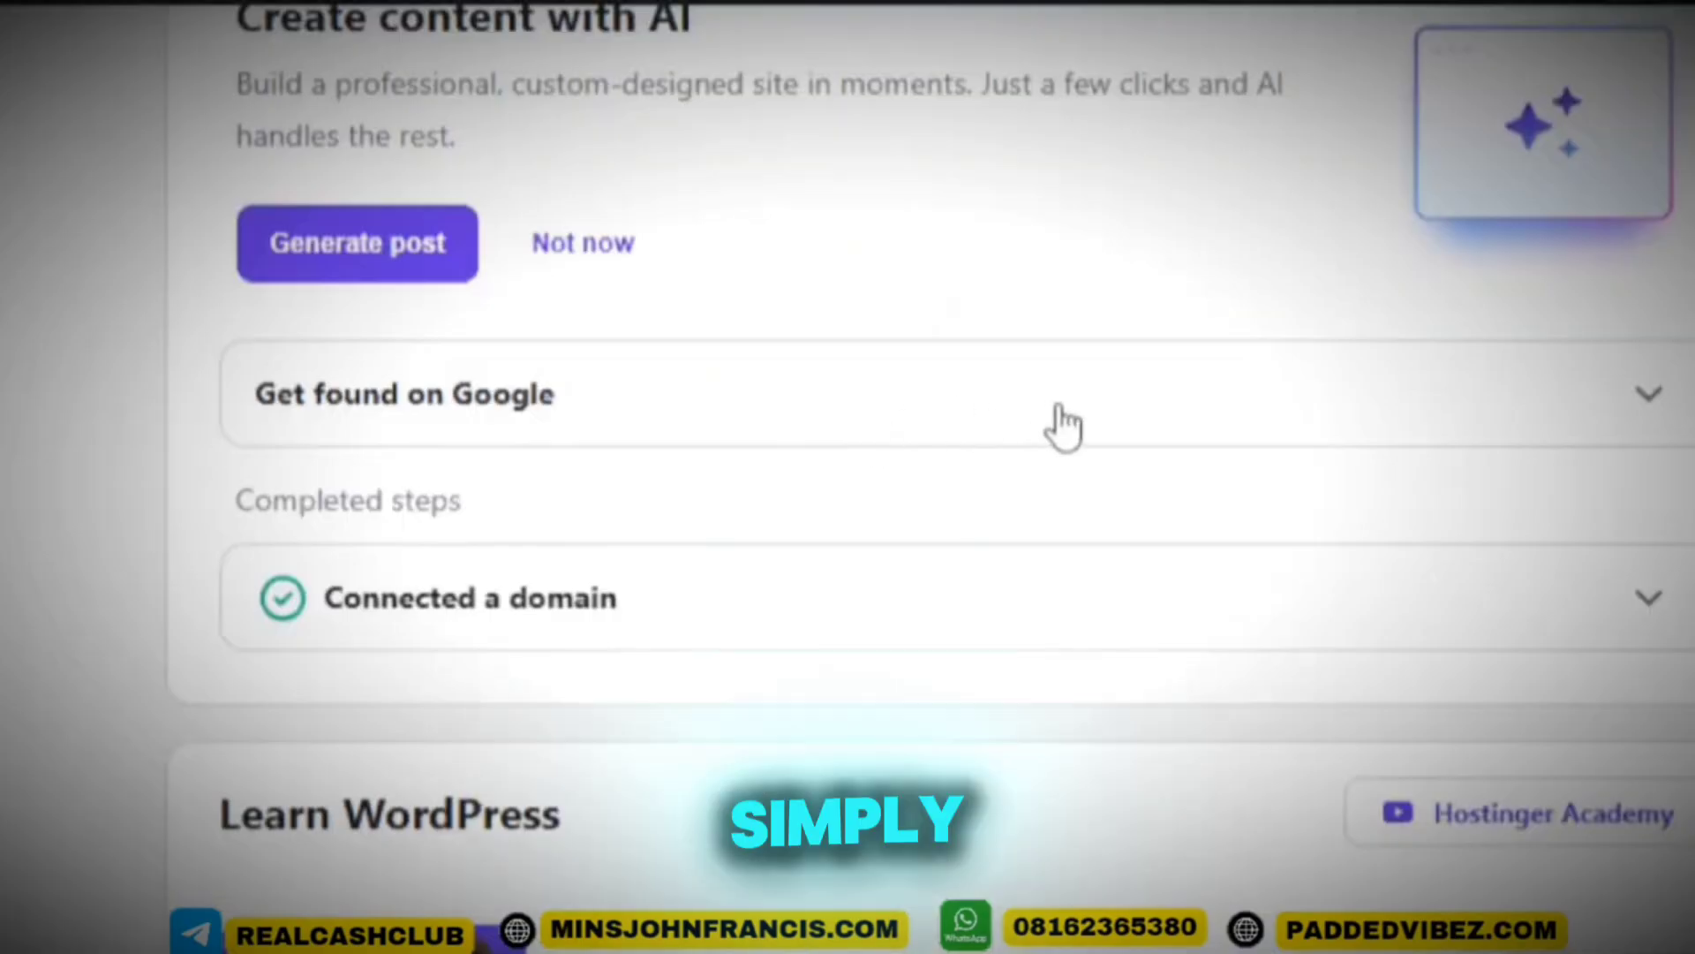
pyautogui.click(1064, 426)
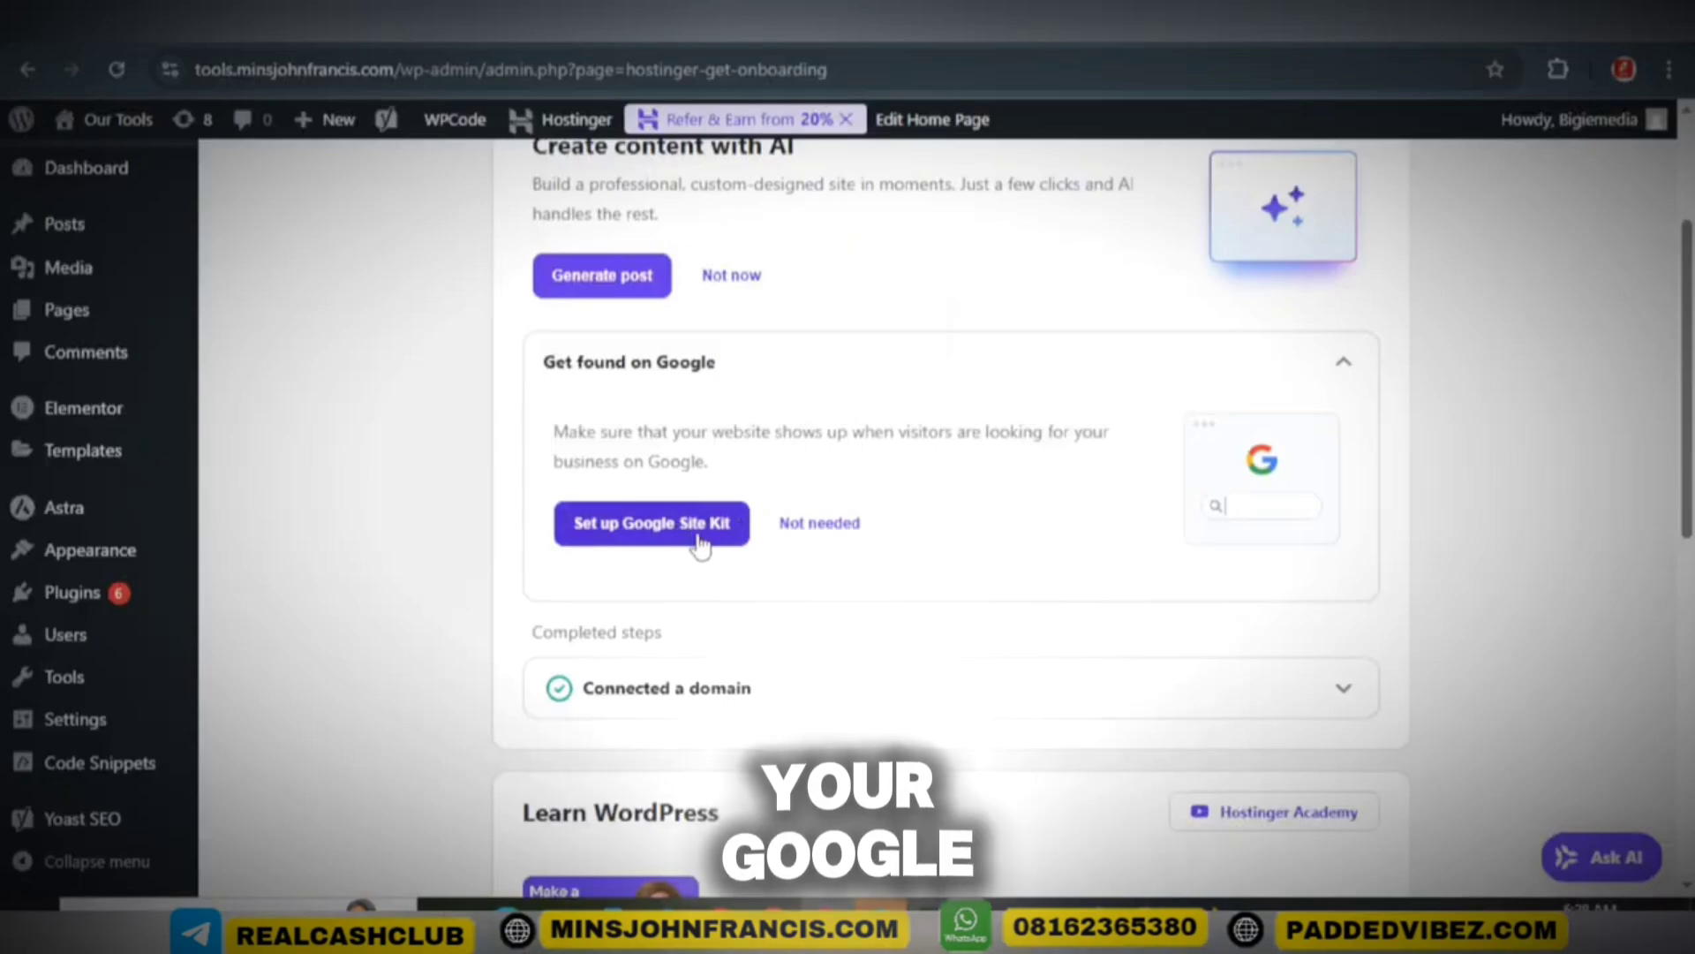
pyautogui.click(638, 540)
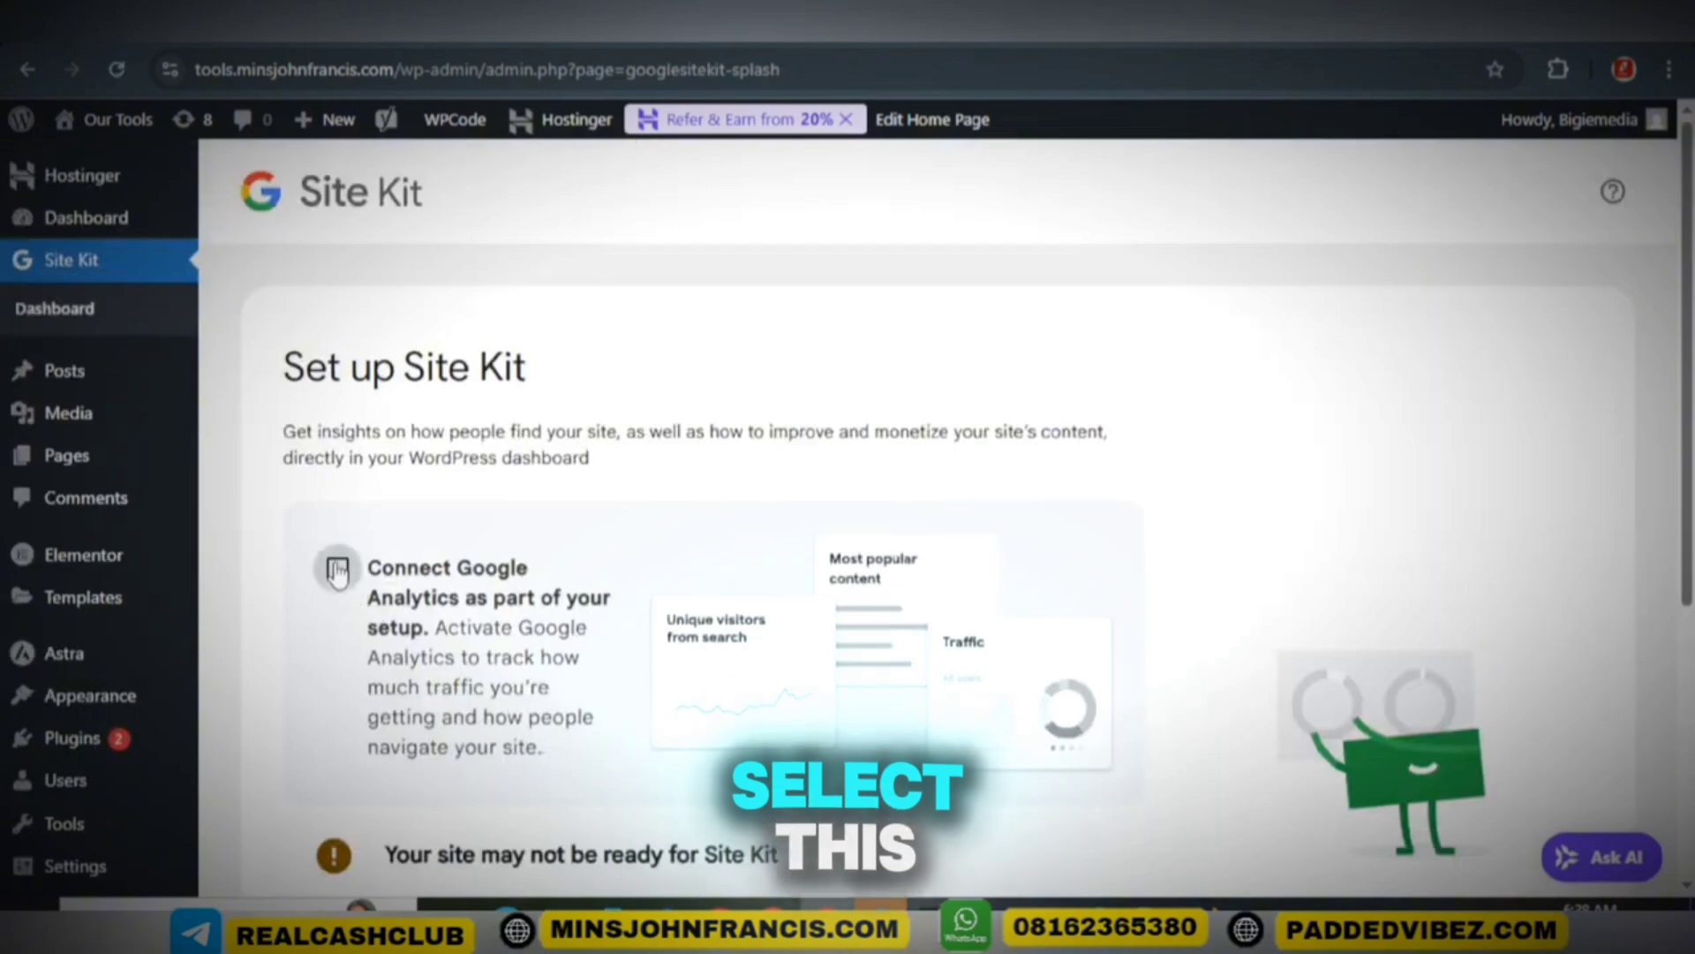
# Sign in to Site Kit with the existing Google account and grant it all the listed access permissions.
pyautogui.scroll(-5, 466, 554)
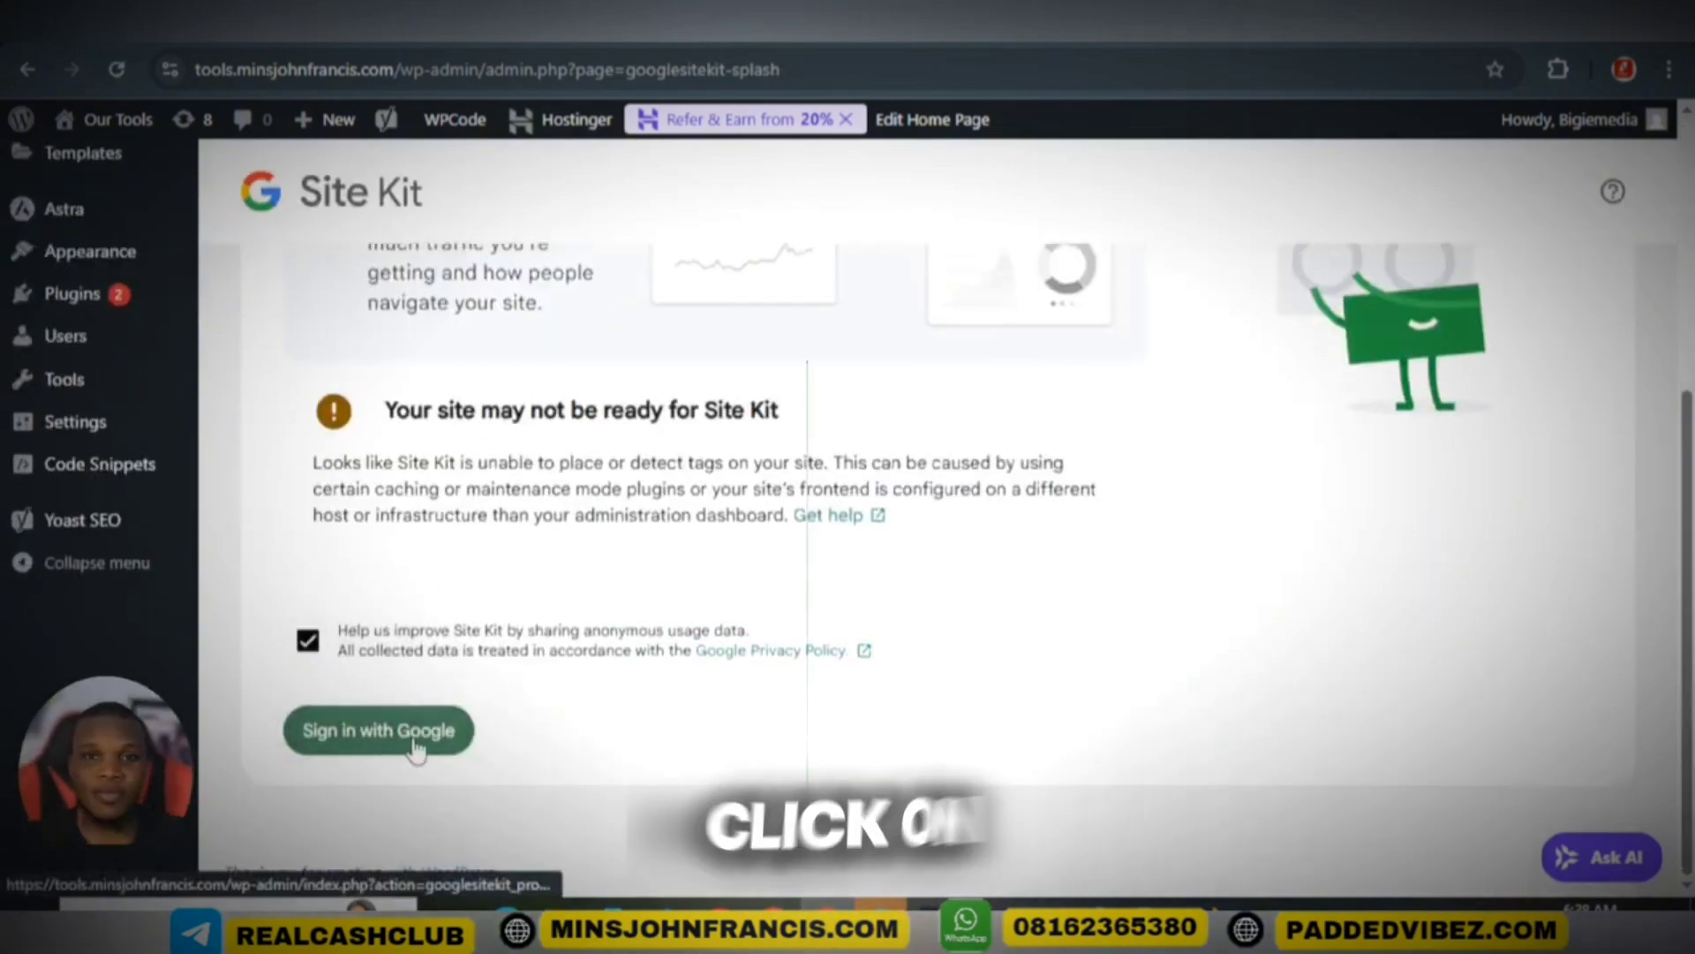
pyautogui.click(690, 710)
pyautogui.click(1030, 416)
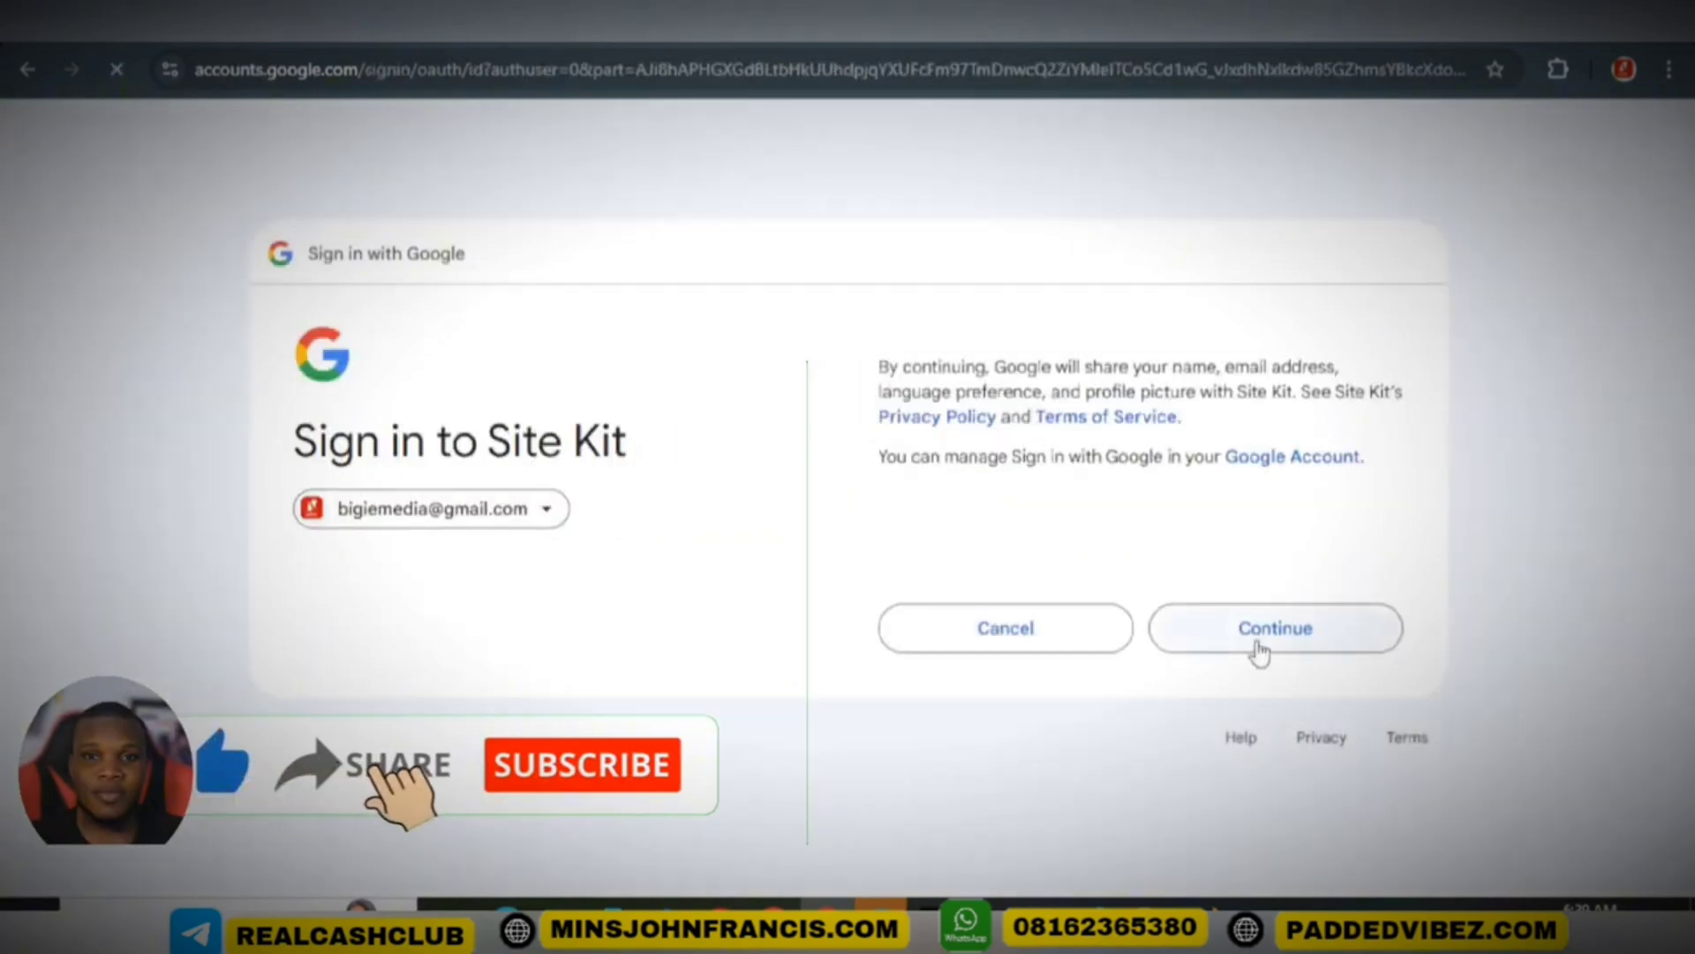
pyautogui.click(1260, 652)
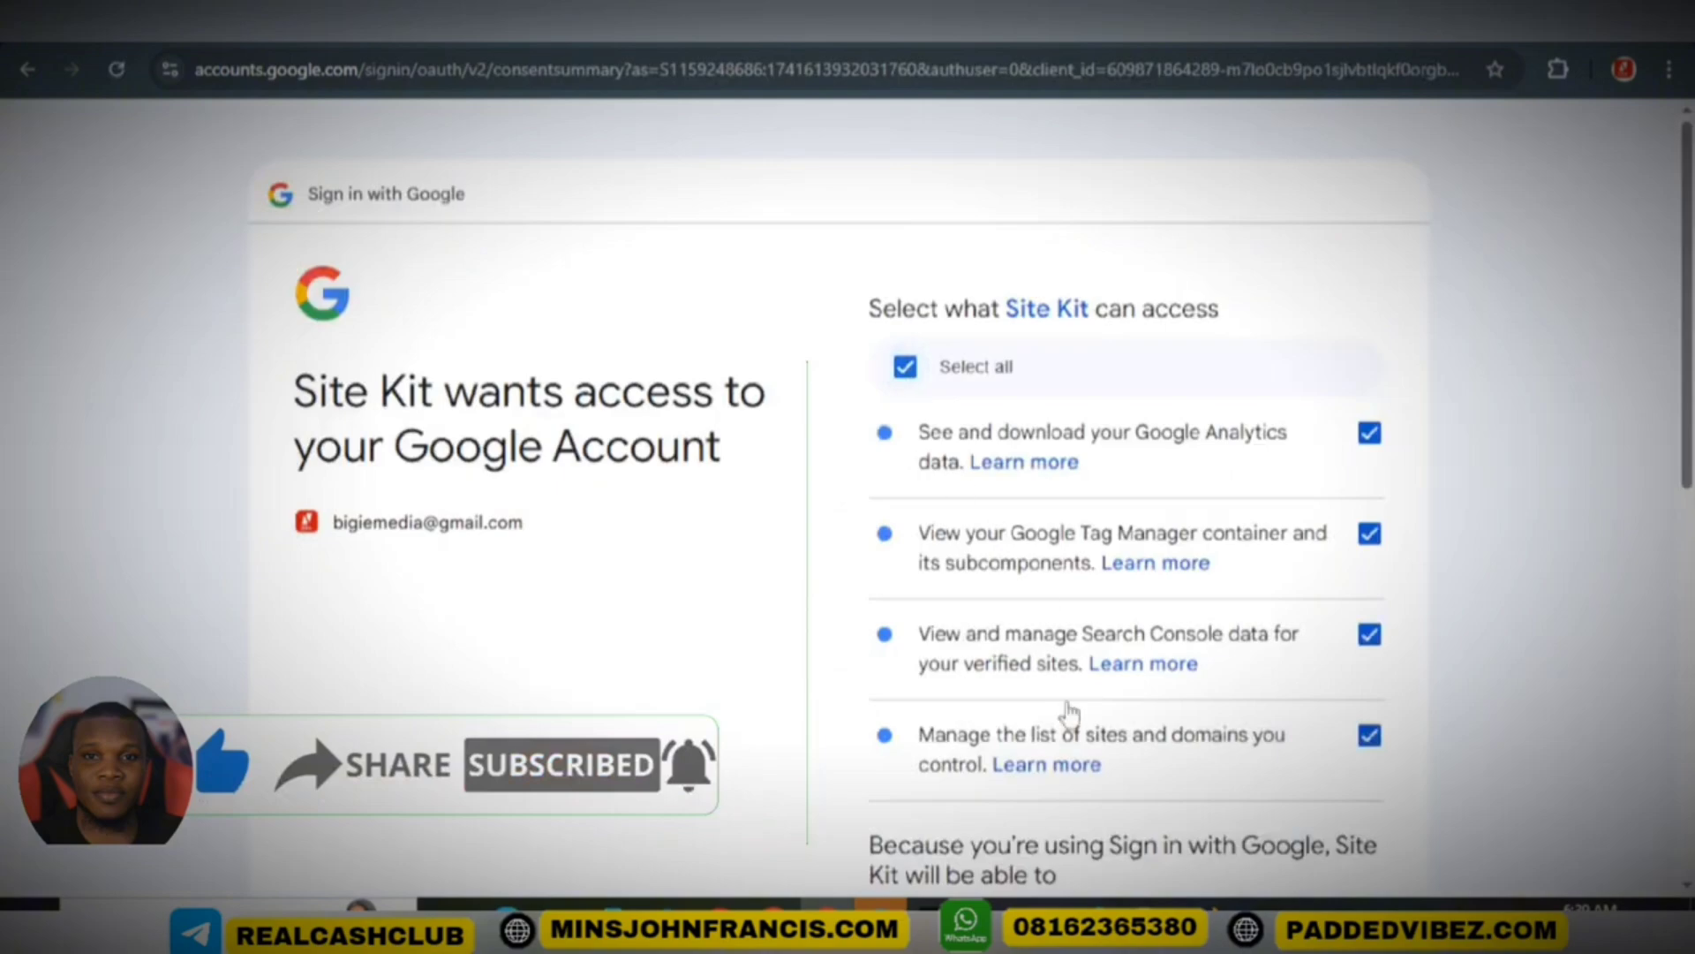
pyautogui.scroll(-10, 1065, 709)
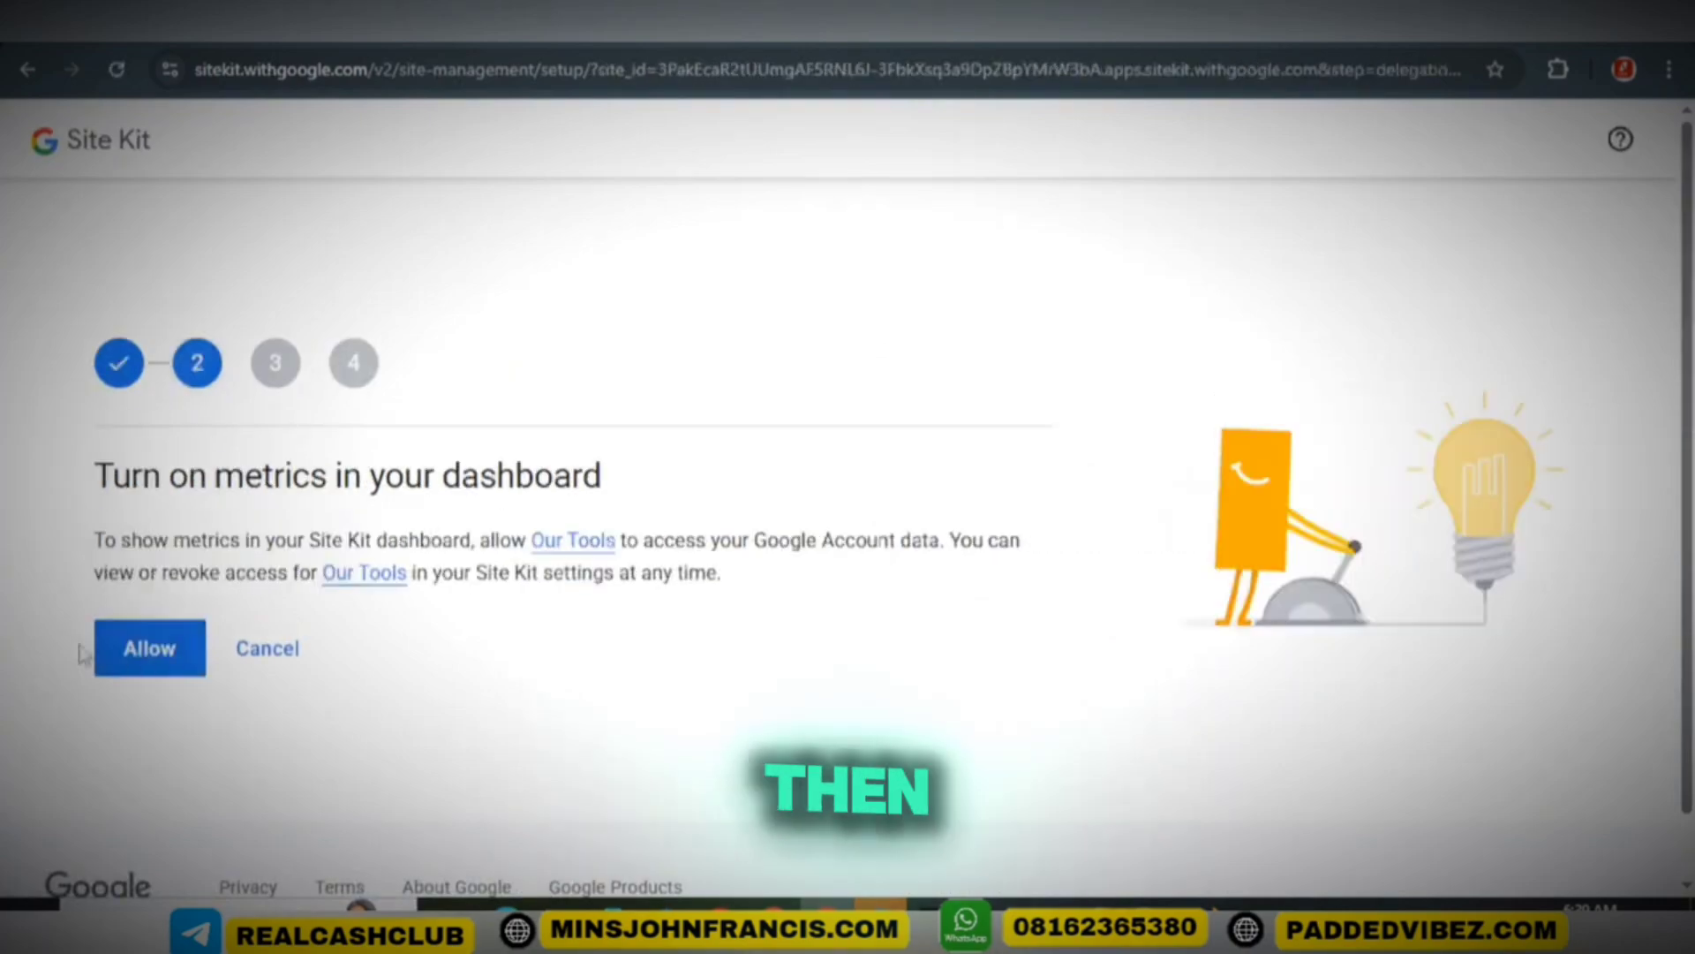
# Complete the Site Kit setup stages for dashboard metrics, Search Console and Google Analytics.
pyautogui.click(141, 654)
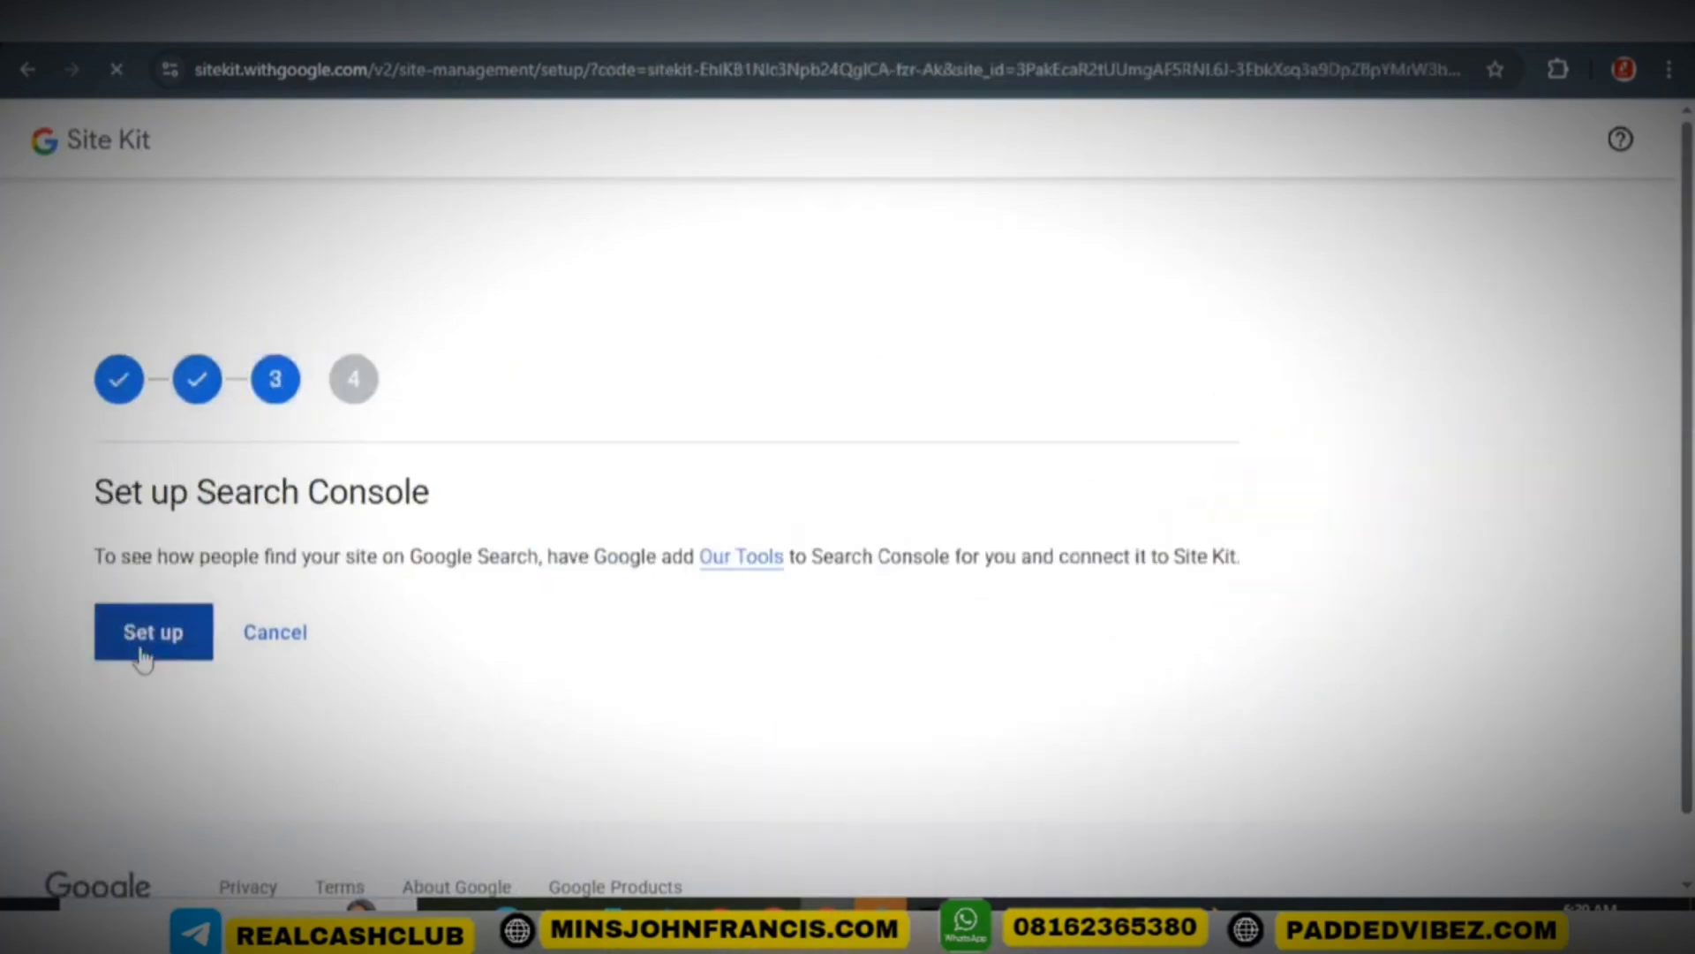
pyautogui.click(145, 658)
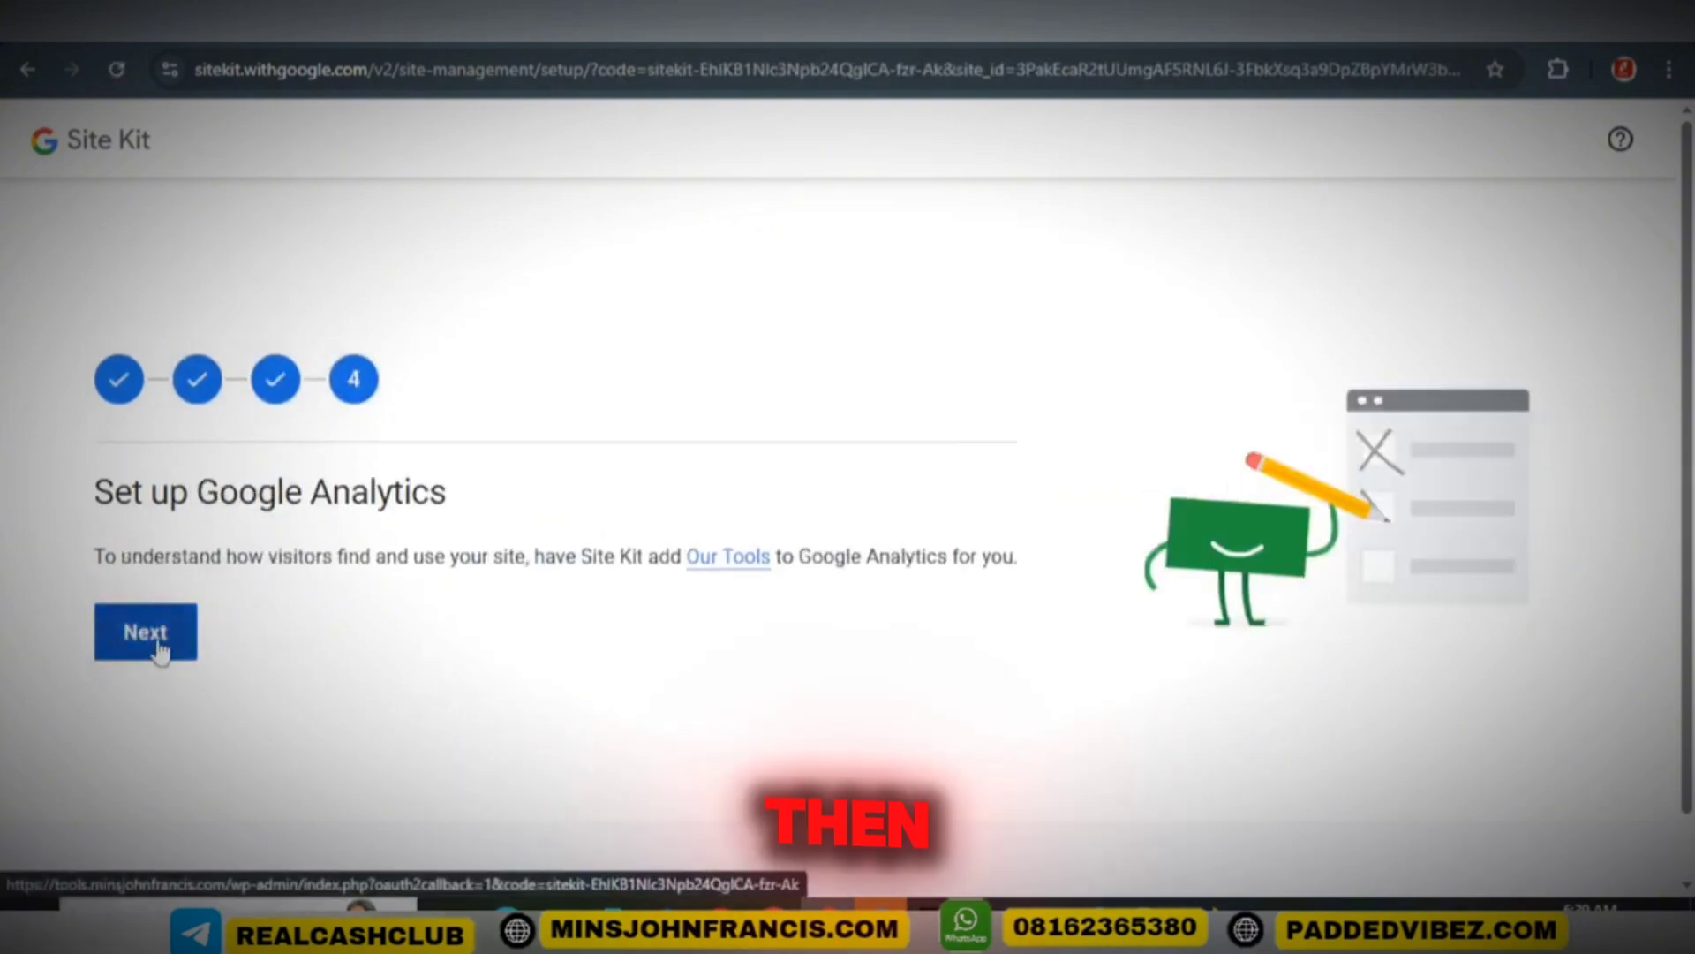
pyautogui.click(160, 652)
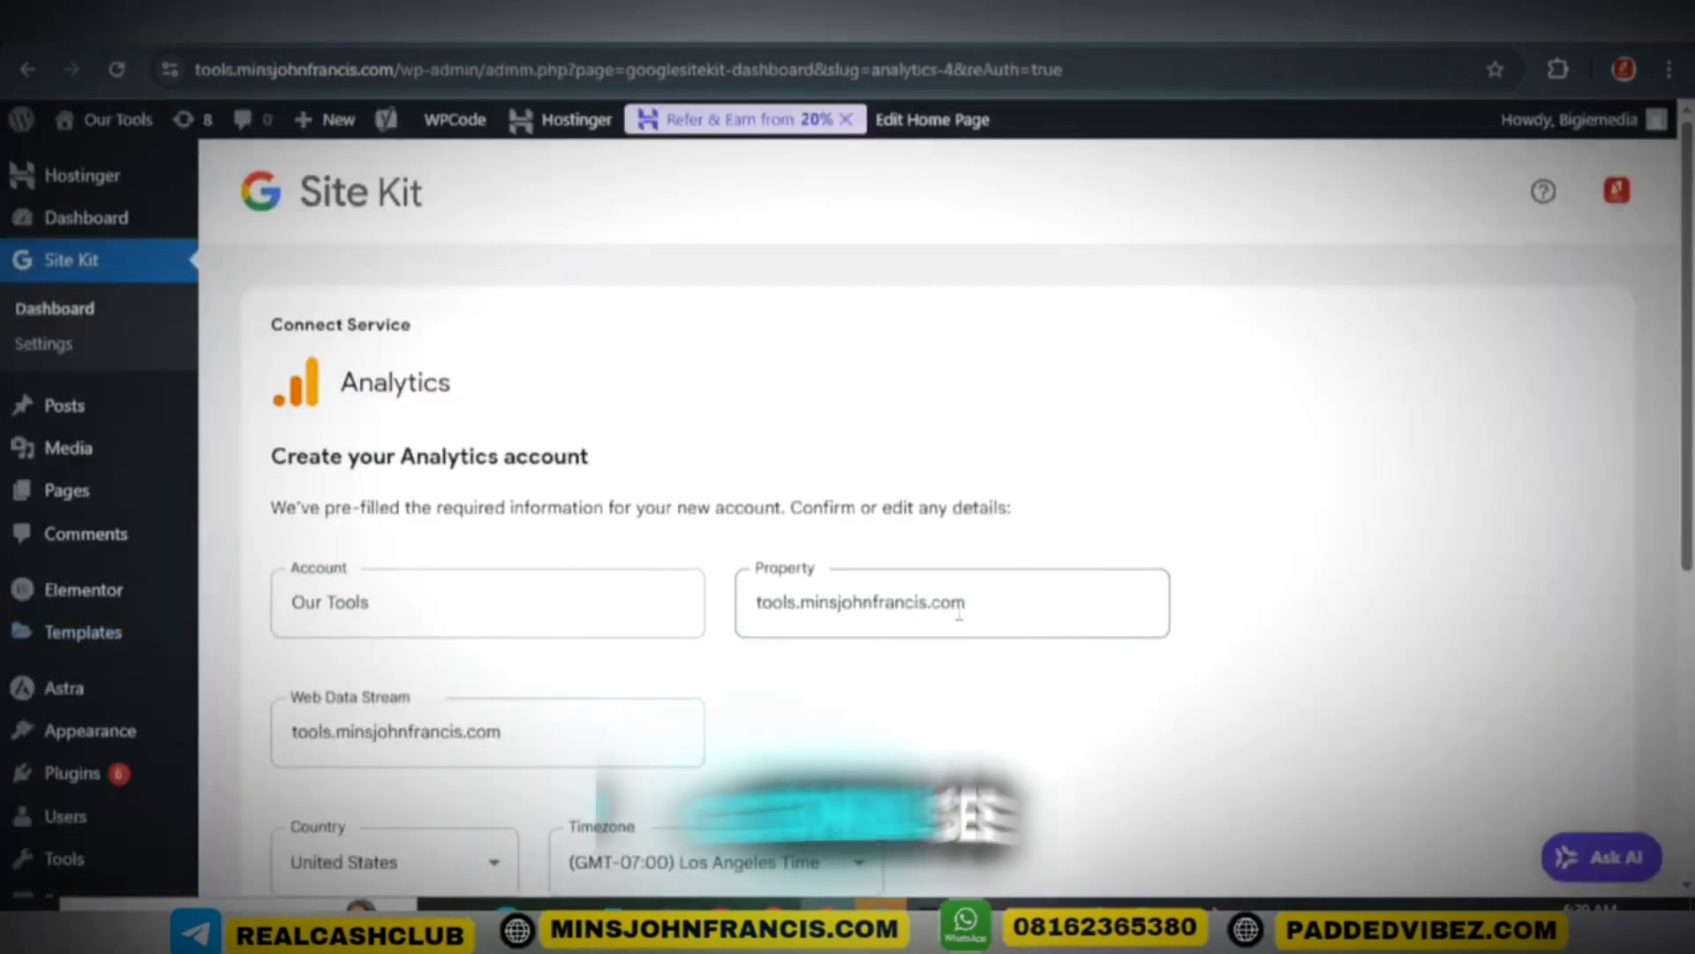
# Request a new Analytics account for the site using the pre-filled account, property and data stream details.
pyautogui.scroll(-2, 574, 681)
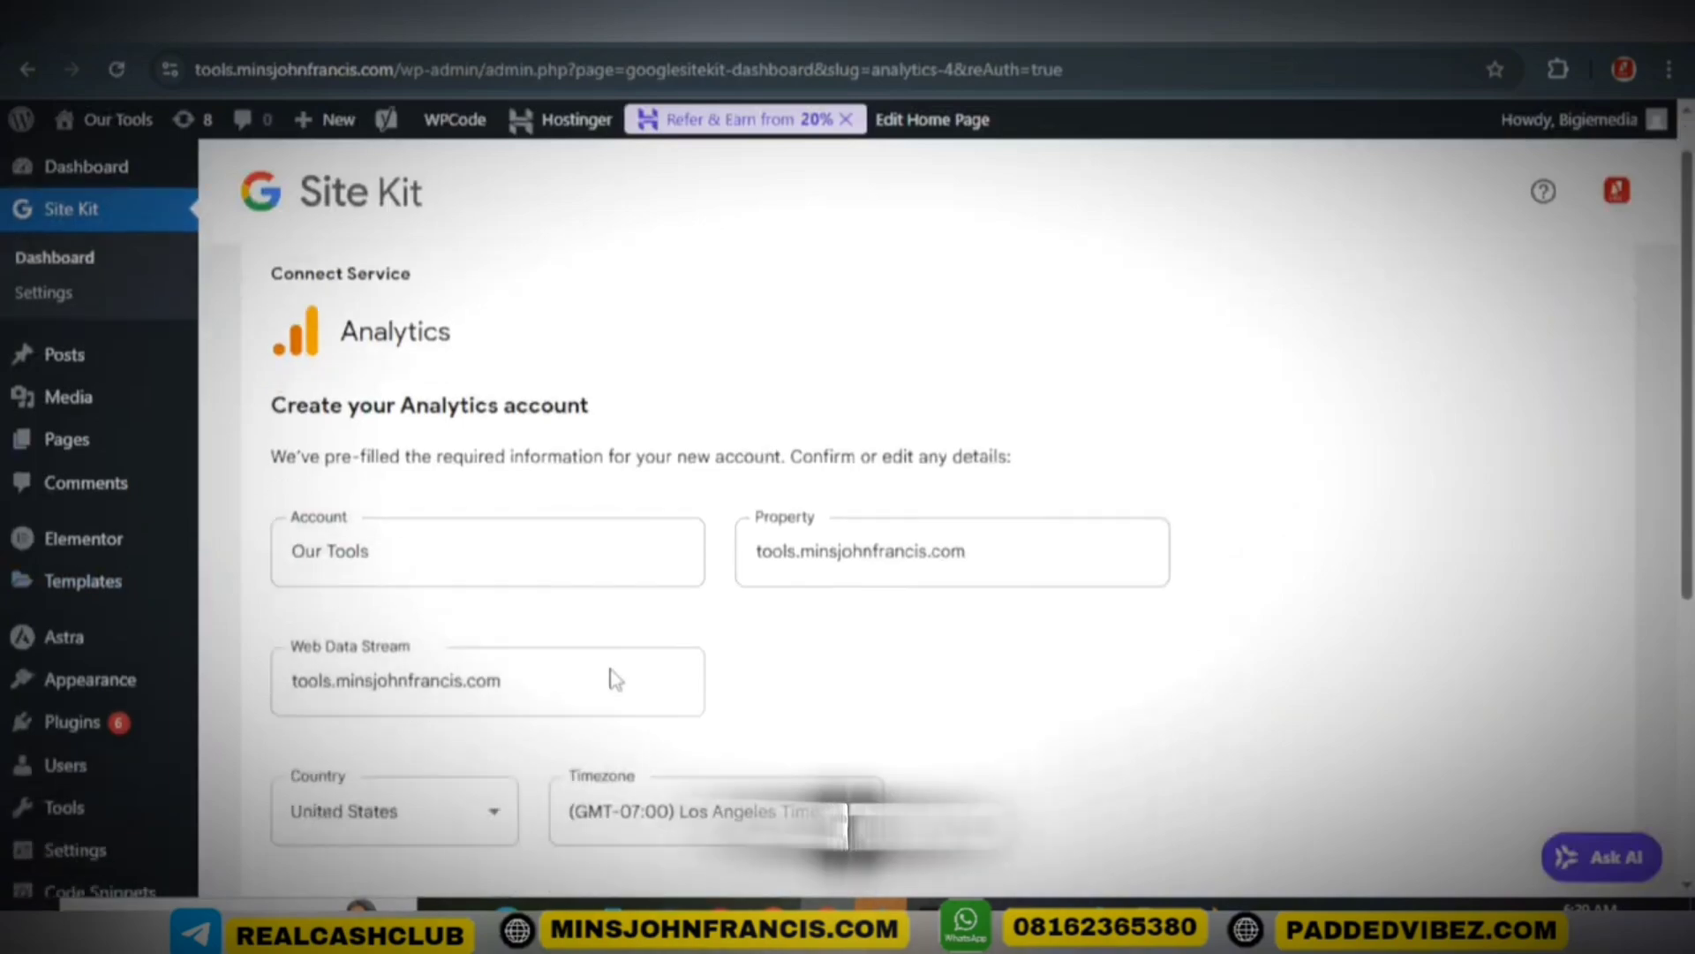
pyautogui.scroll(-5, 480, 692)
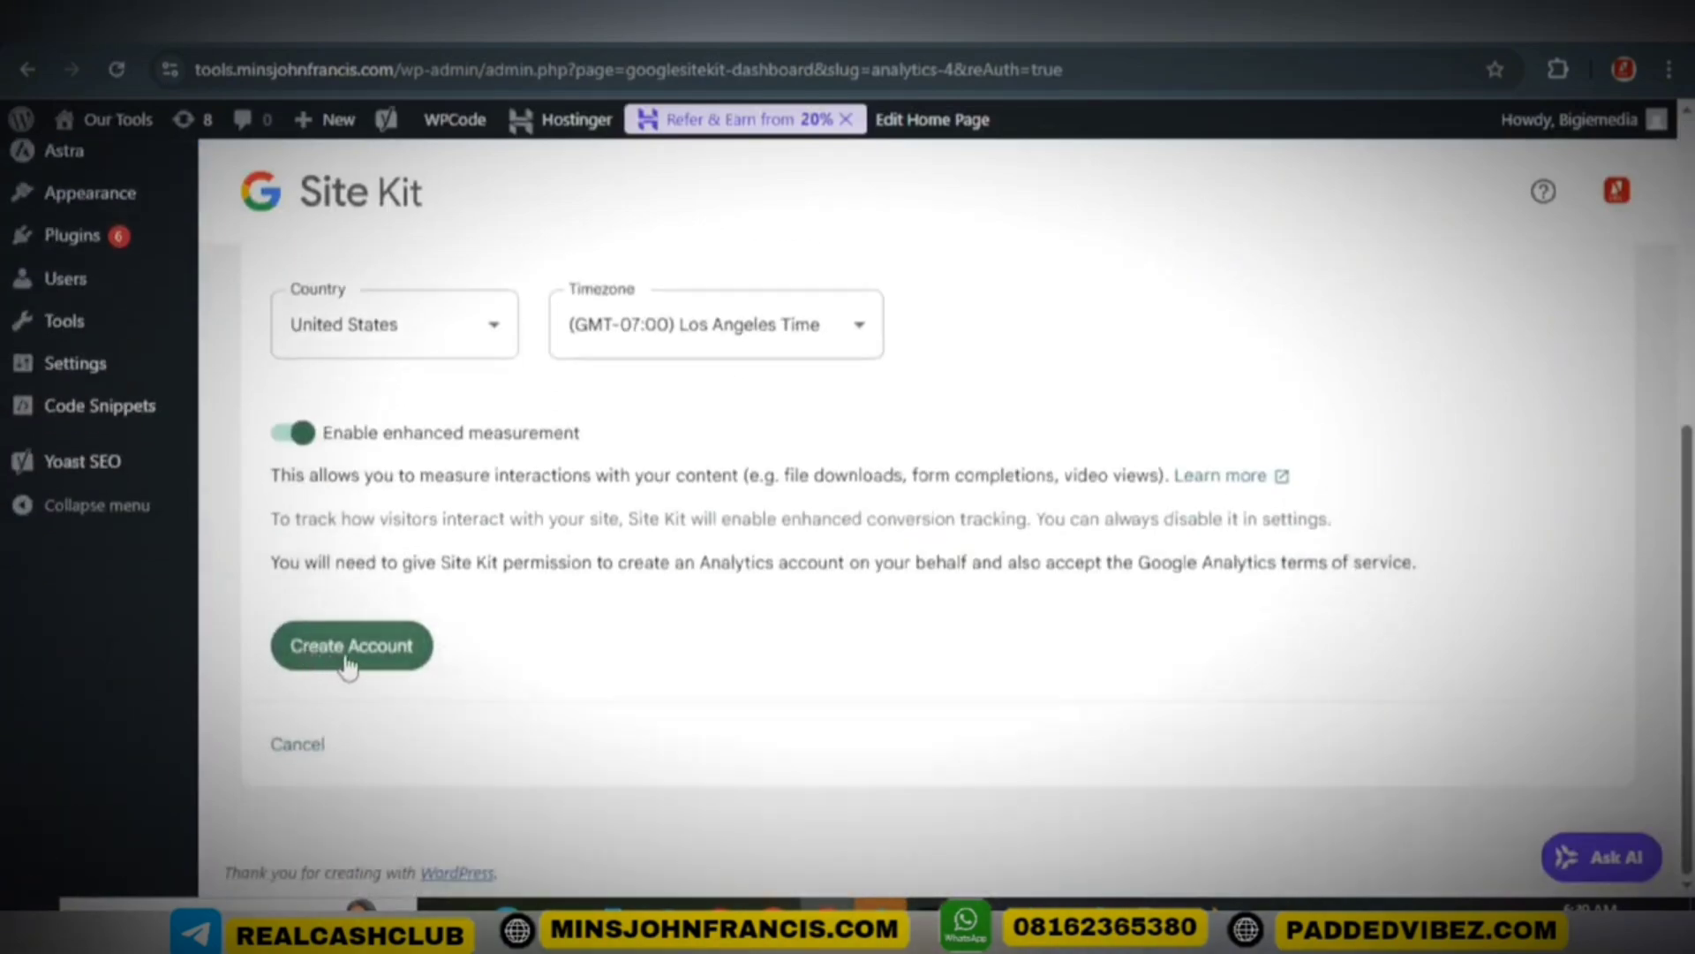
pyautogui.click(351, 646)
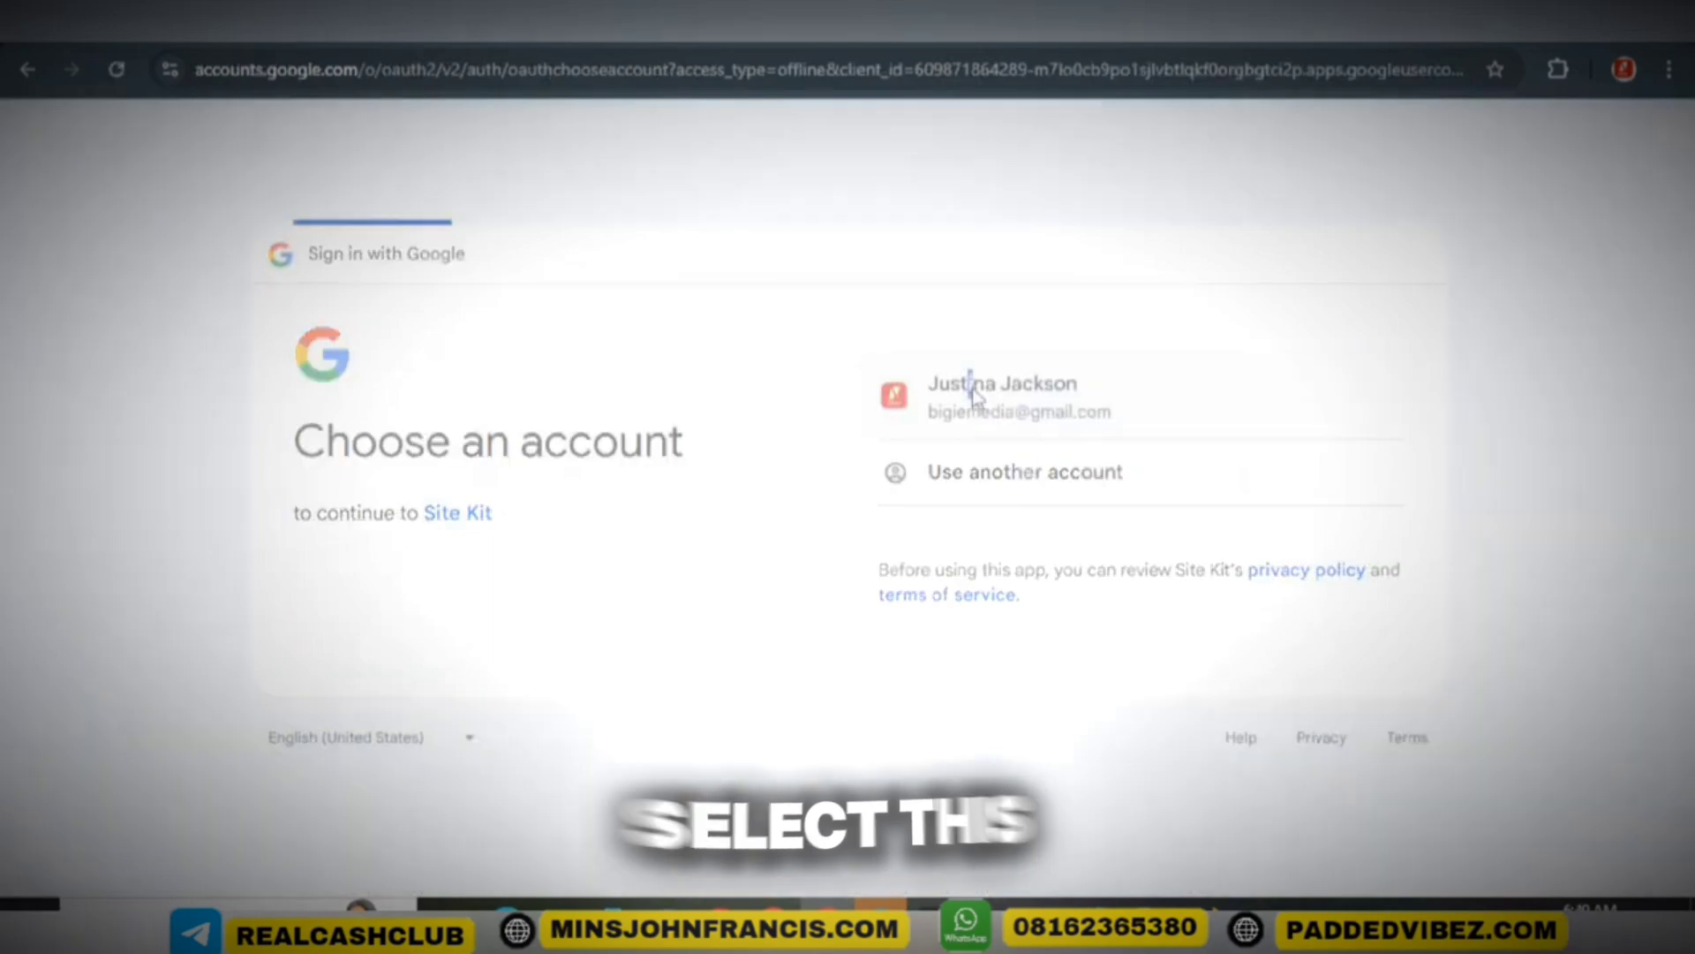
# Sign in with the same Google account and allow Site Kit to edit Google Analytics management entities.
pyautogui.click(974, 393)
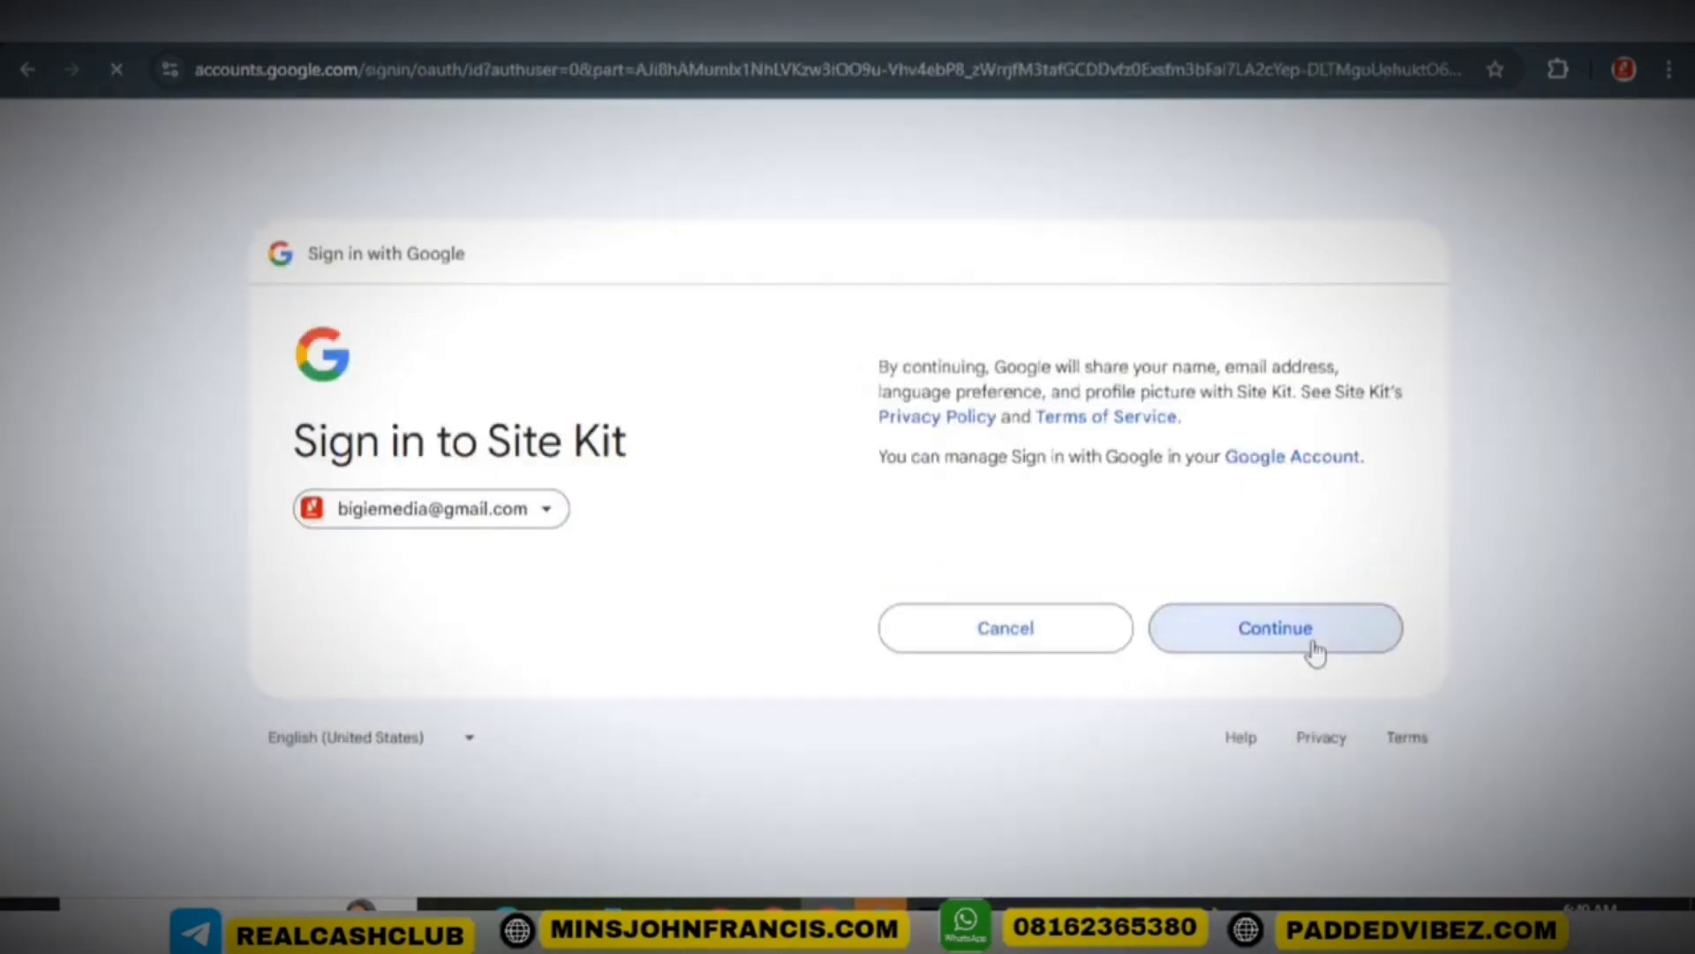
pyautogui.click(1314, 652)
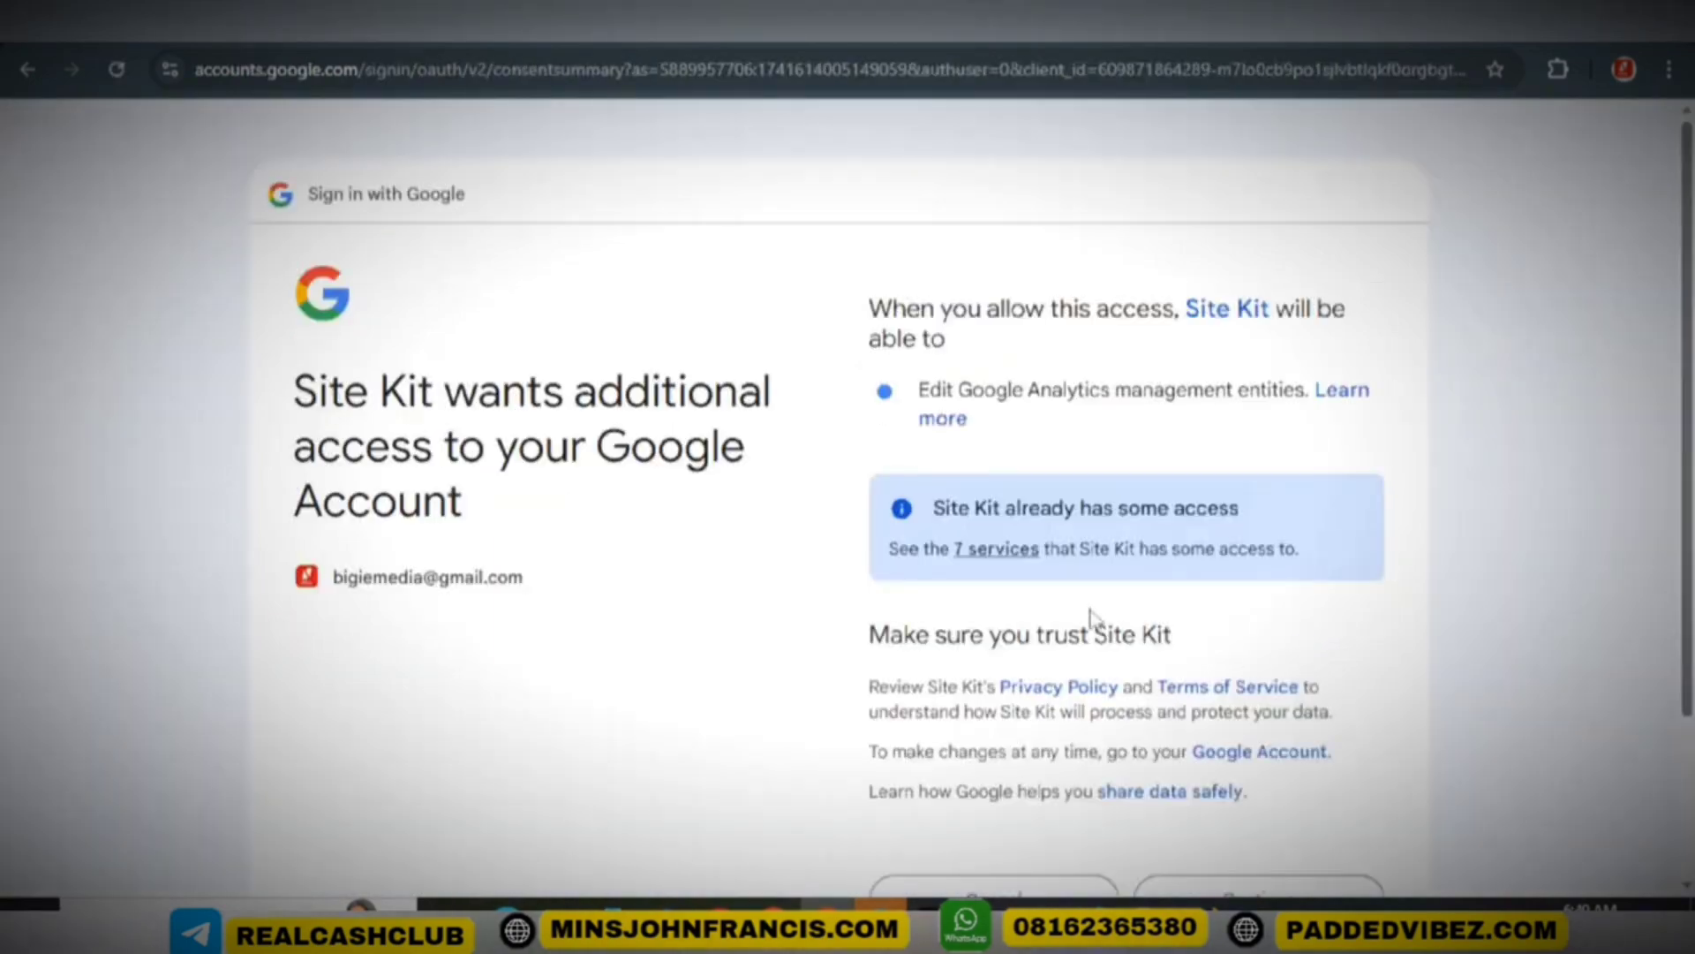
pyautogui.scroll(-3, 1179, 653)
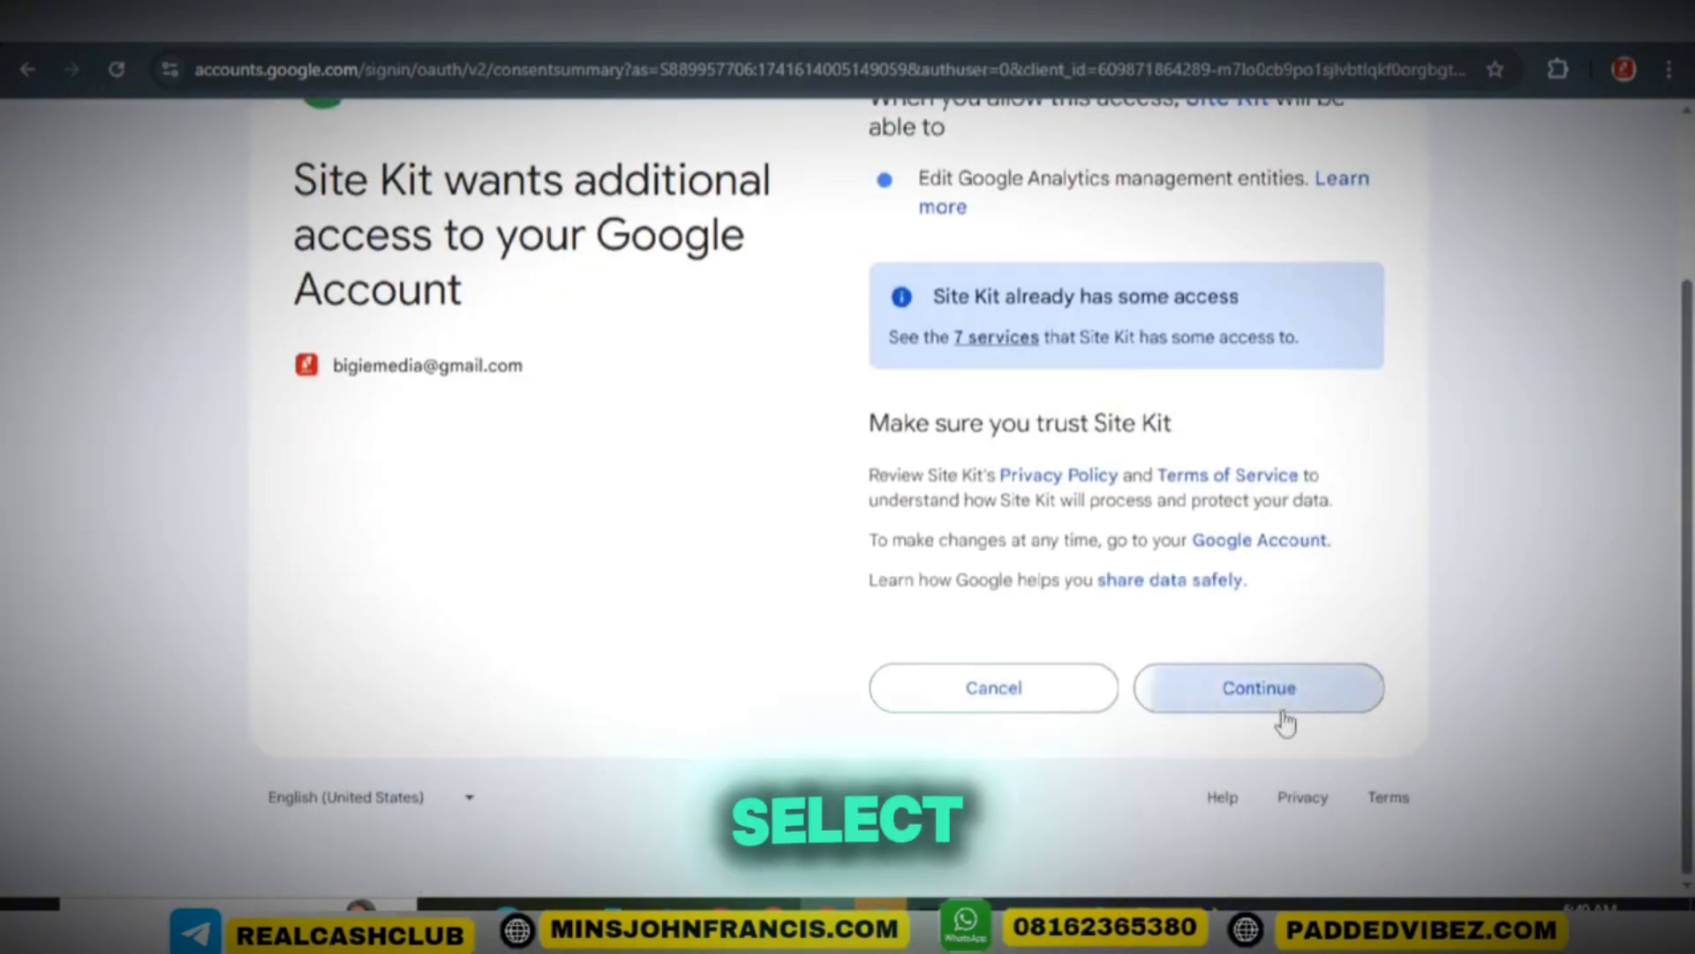
pyautogui.click(1278, 700)
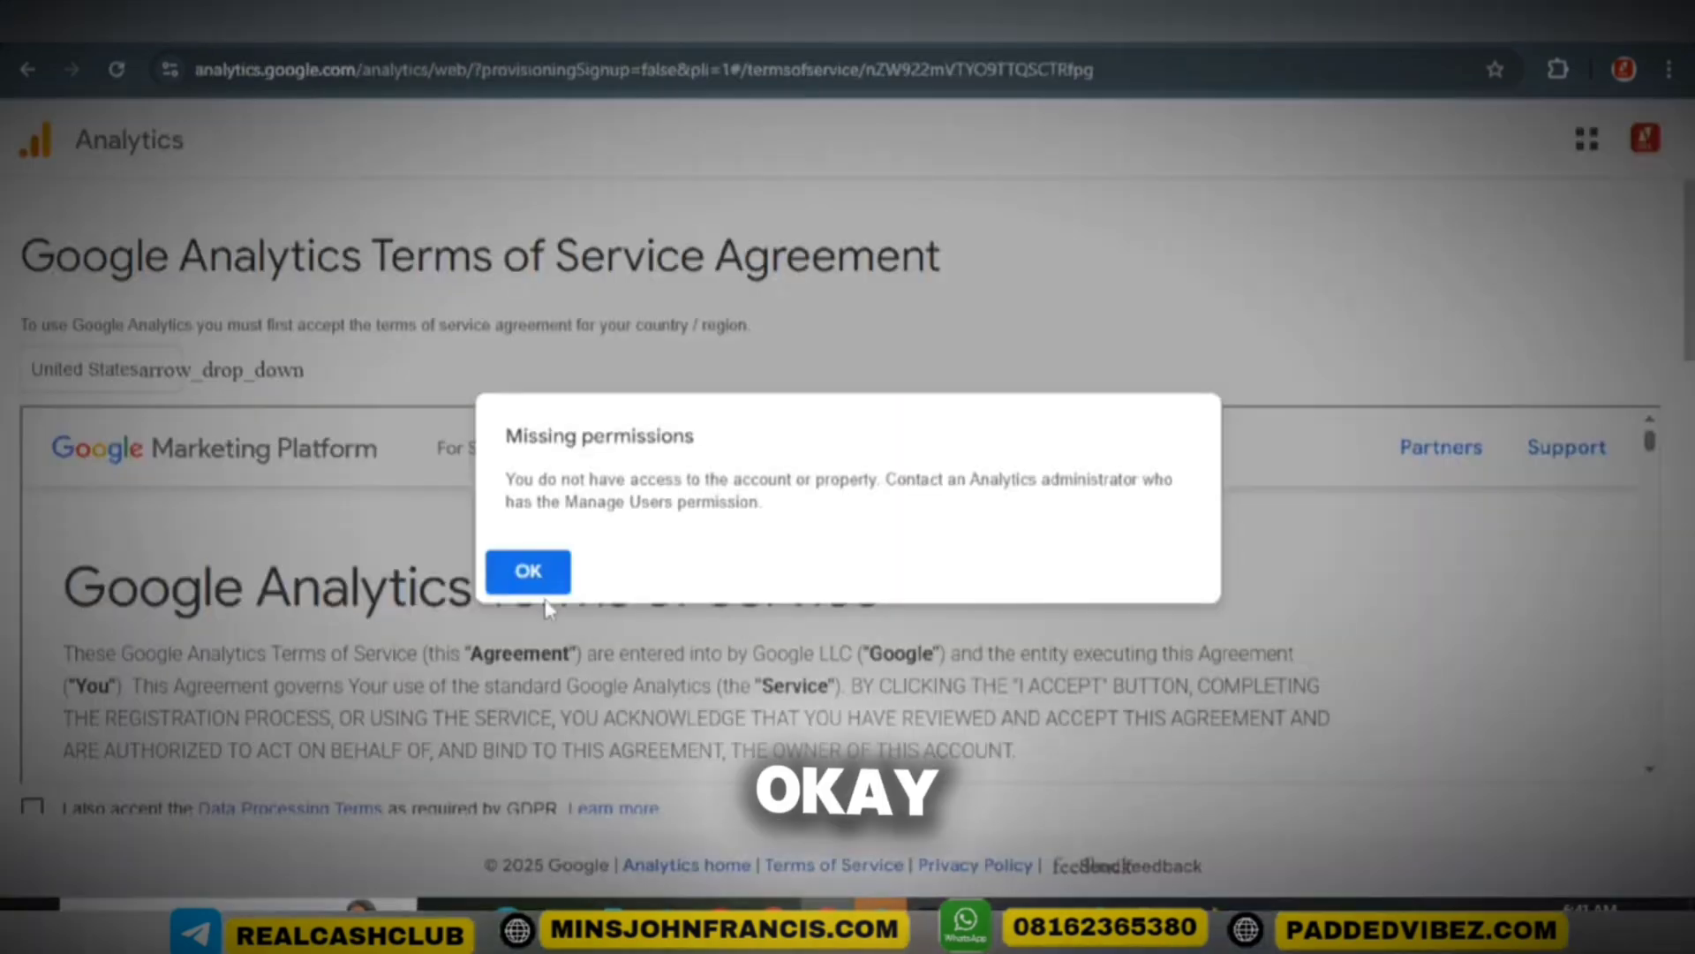
# Dismiss the missing permissions notice and set up an Analytics account named "tools" with Google products & services data sharing enabled.
pyautogui.click(528, 578)
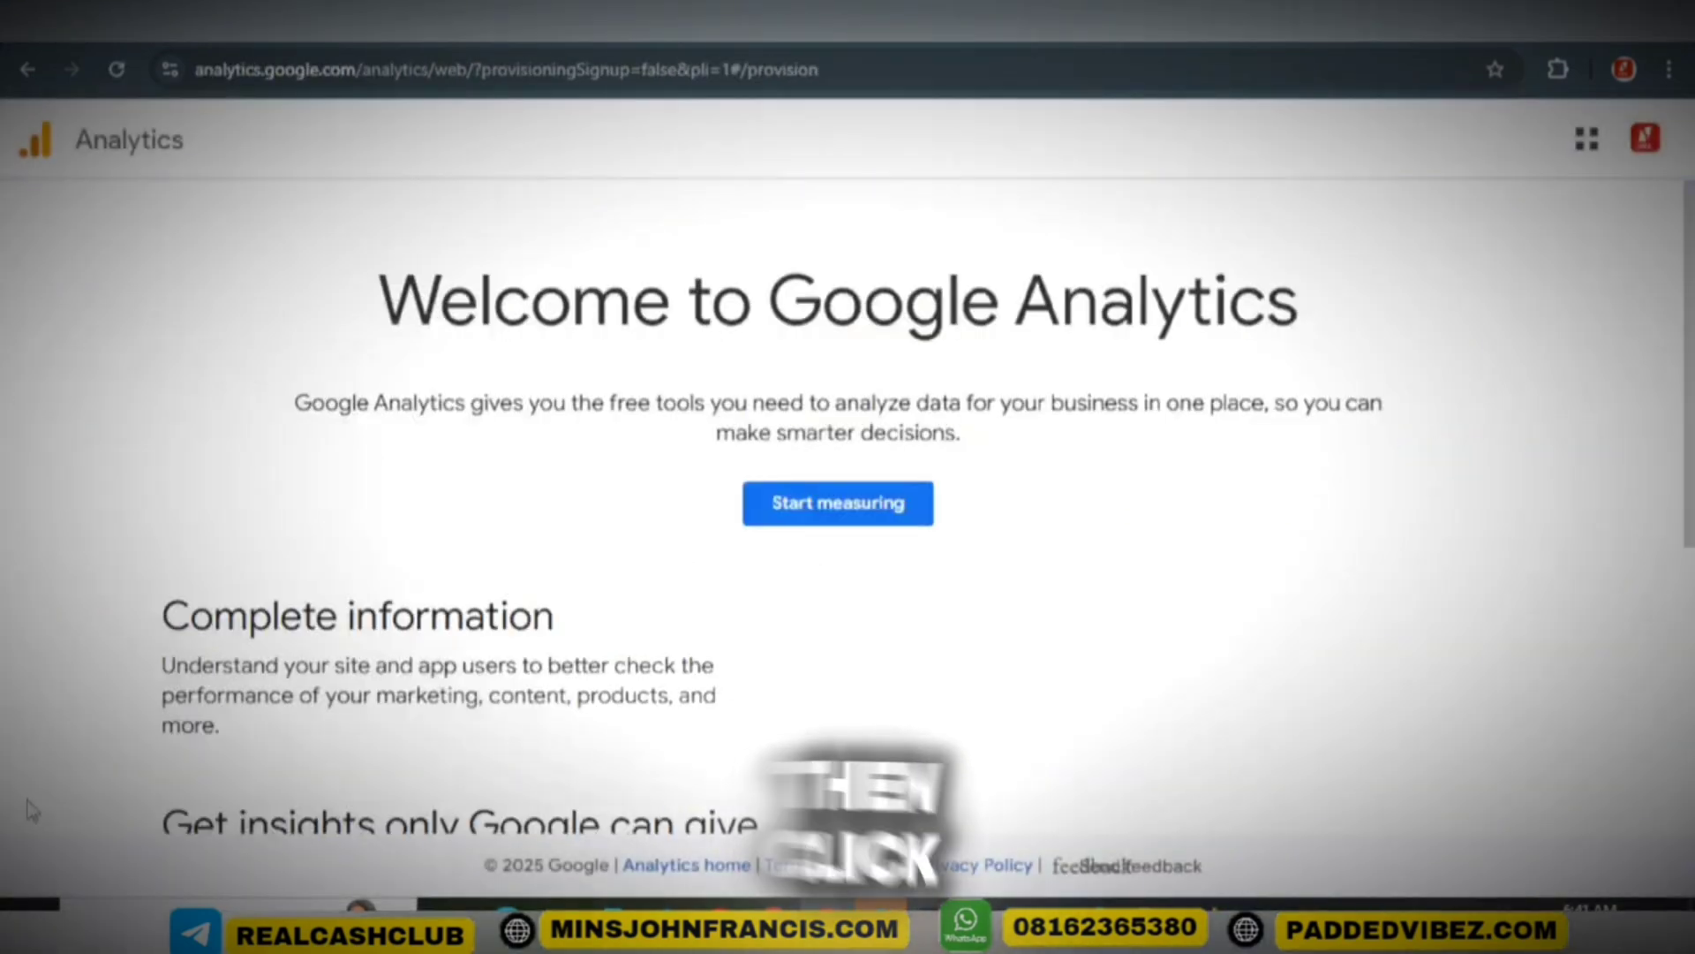
pyautogui.click(838, 516)
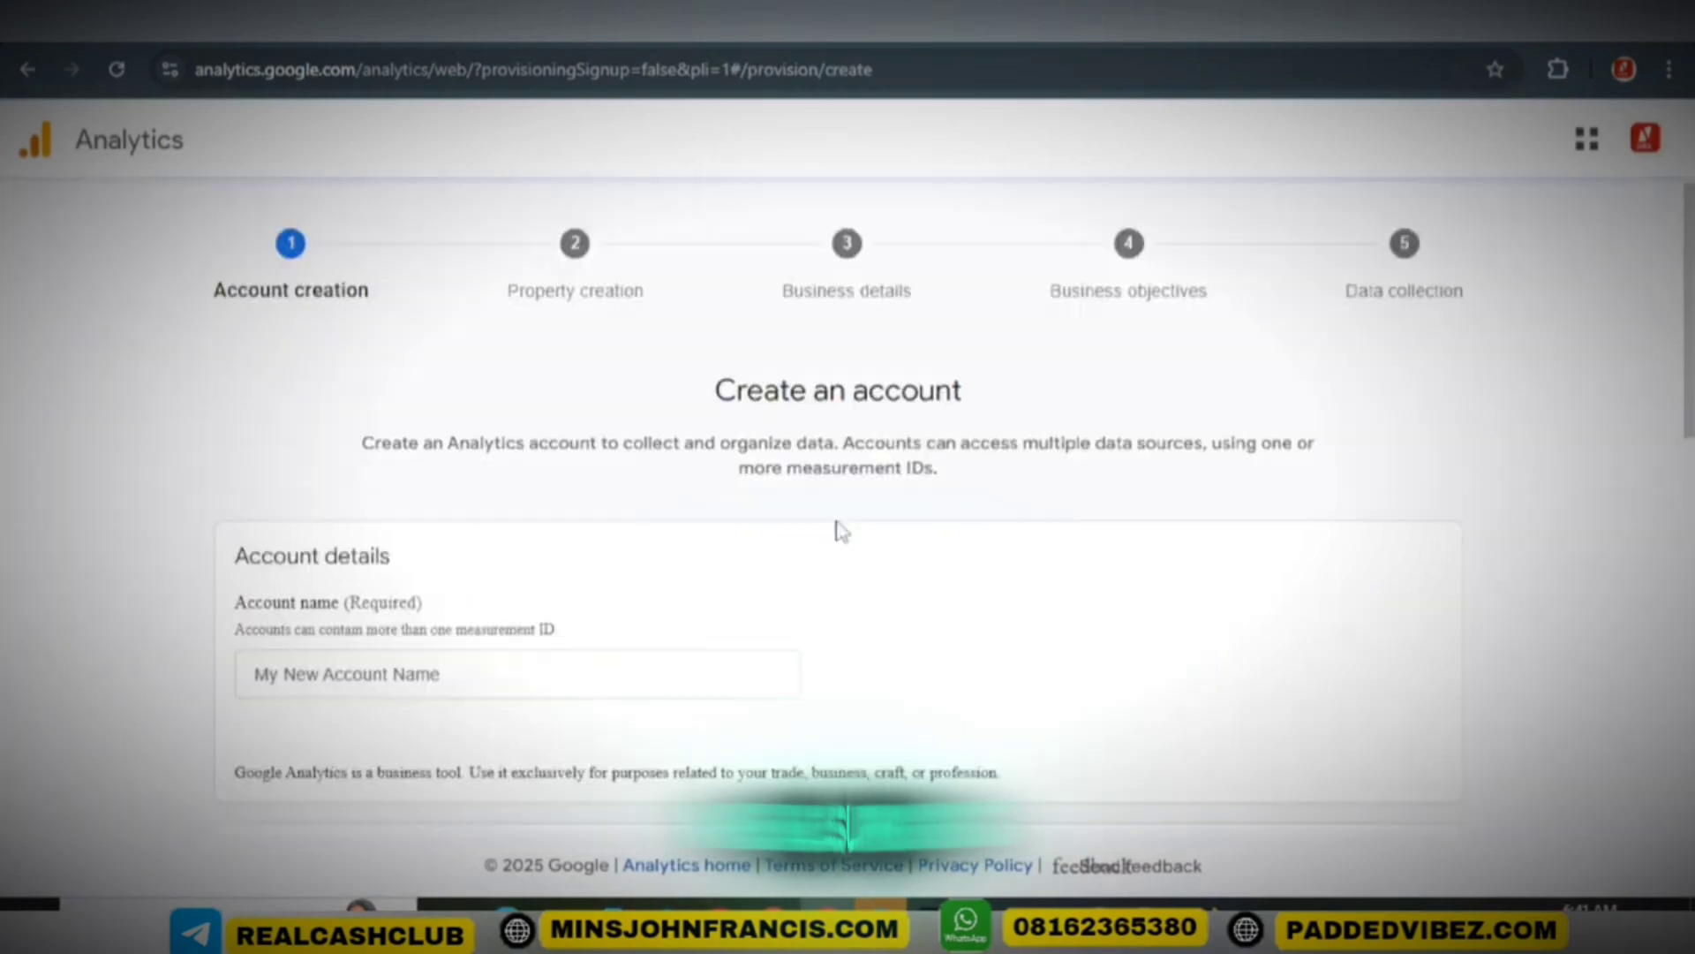
pyautogui.click(560, 678)
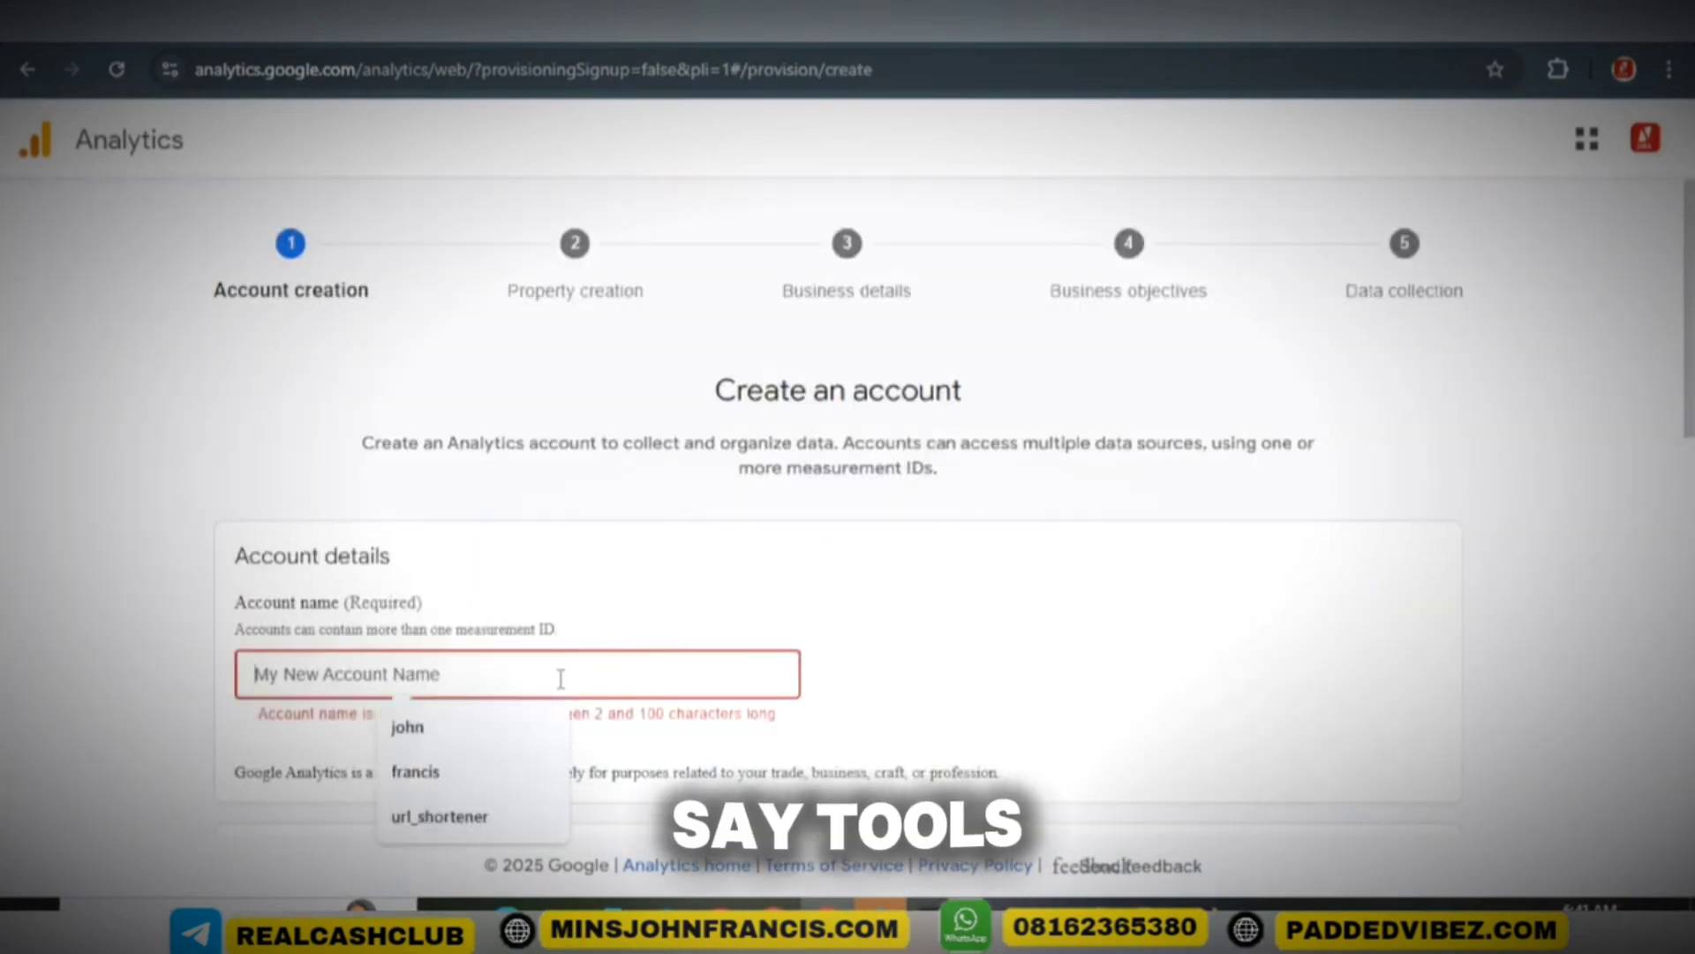
pyautogui.write('tools')
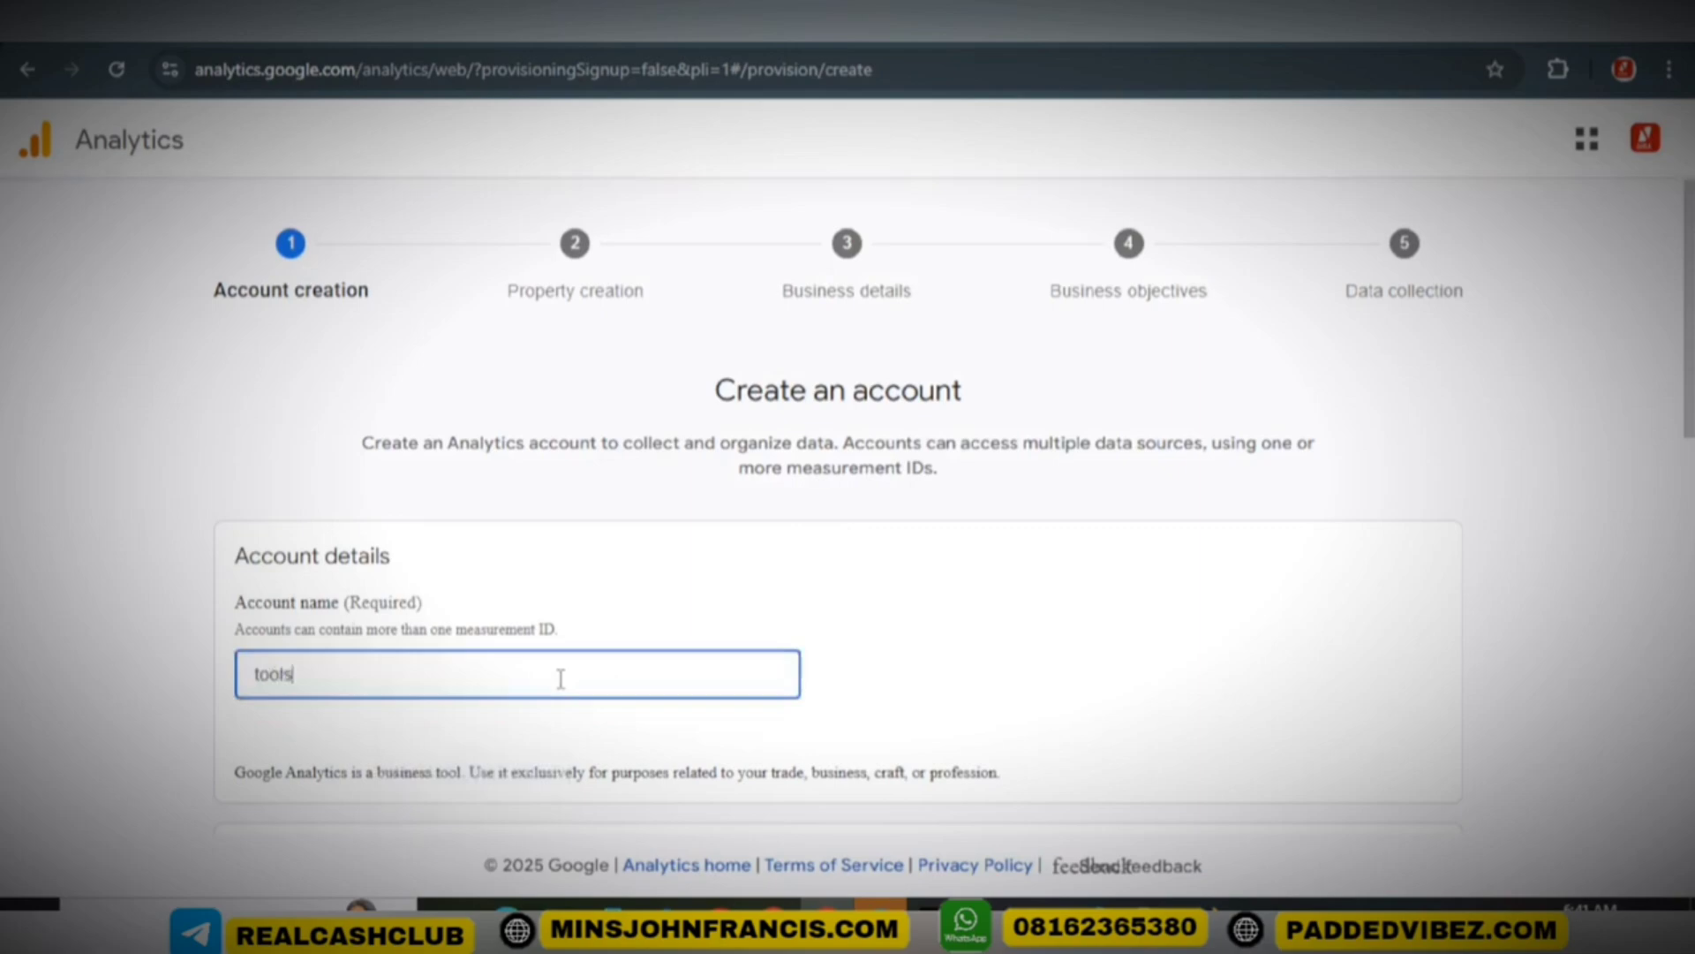
pyautogui.scroll(-4, 560, 678)
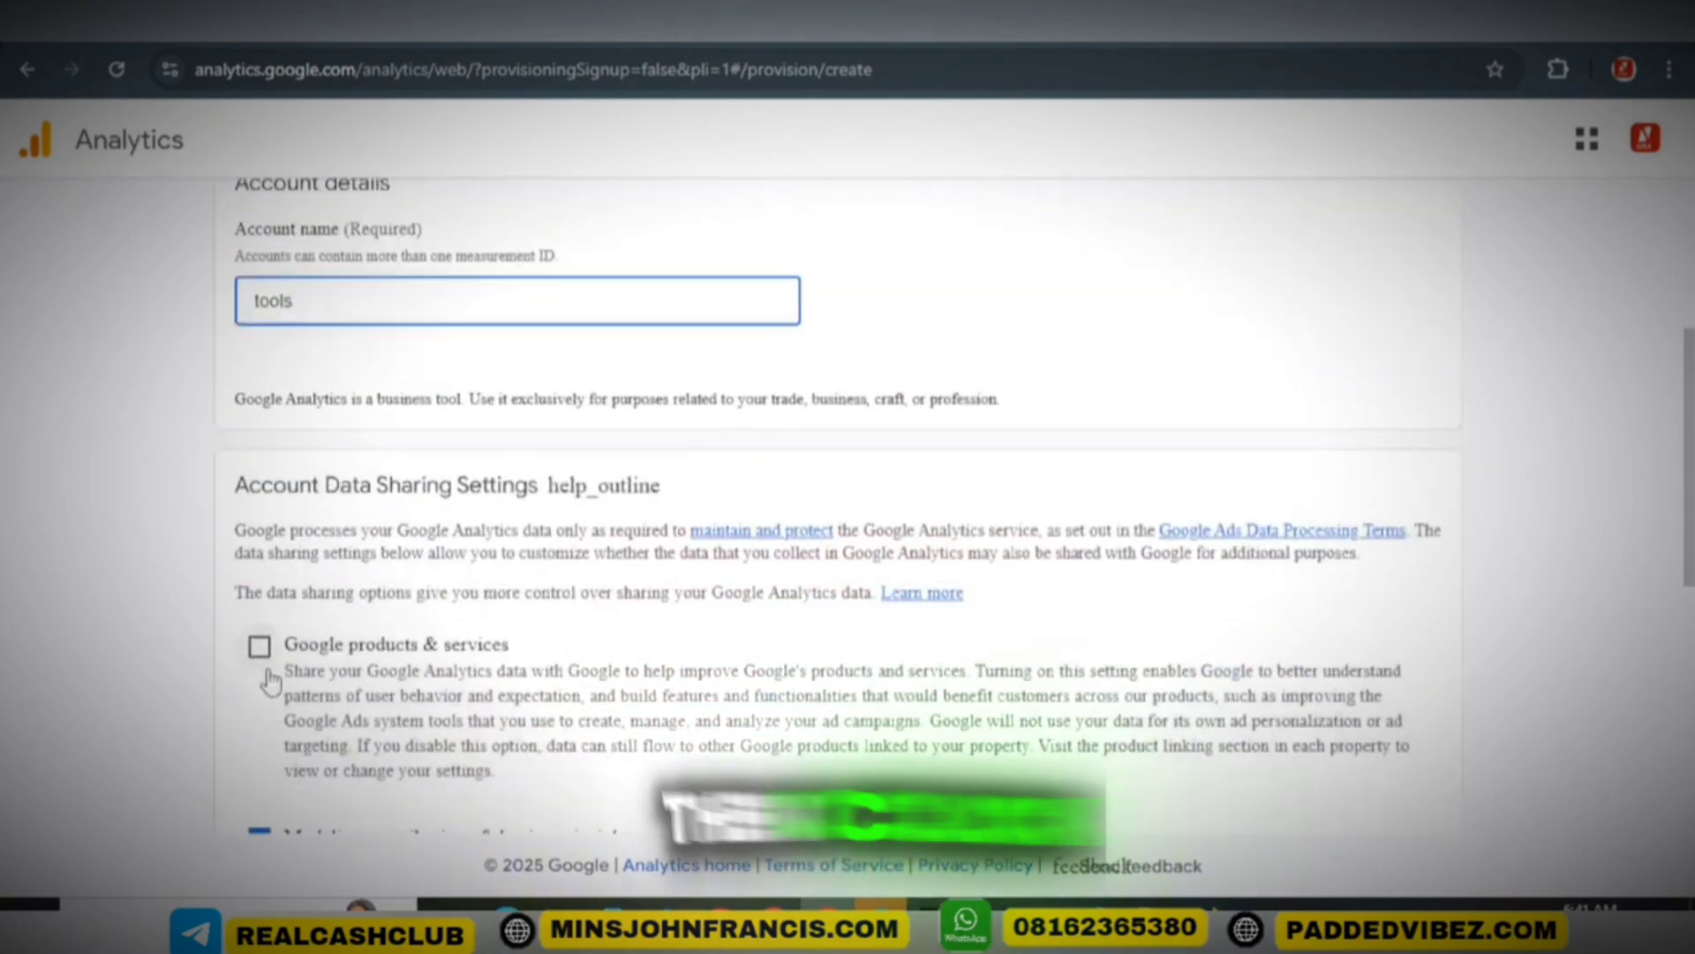
pyautogui.click(259, 646)
pyautogui.scroll(-7, 269, 676)
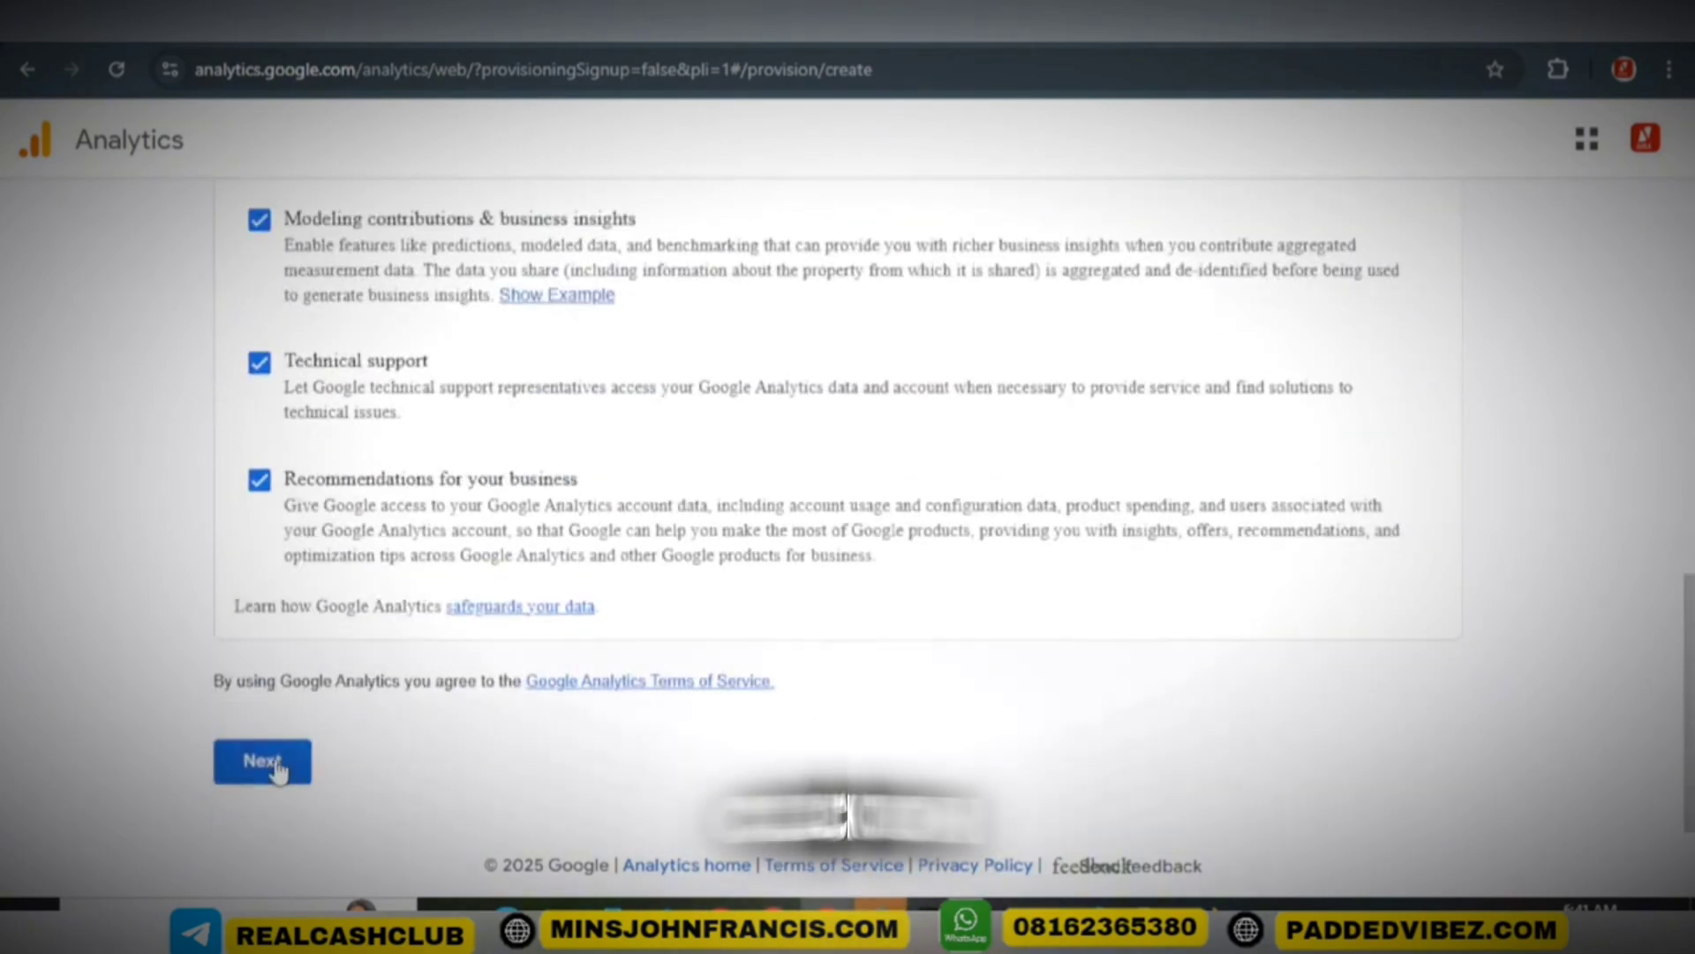
pyautogui.click(257, 759)
# Name the Analytics property "tools" and keep the default United States reporting time zone and US Dollar currency.
pyautogui.scroll(-3, 760, 617)
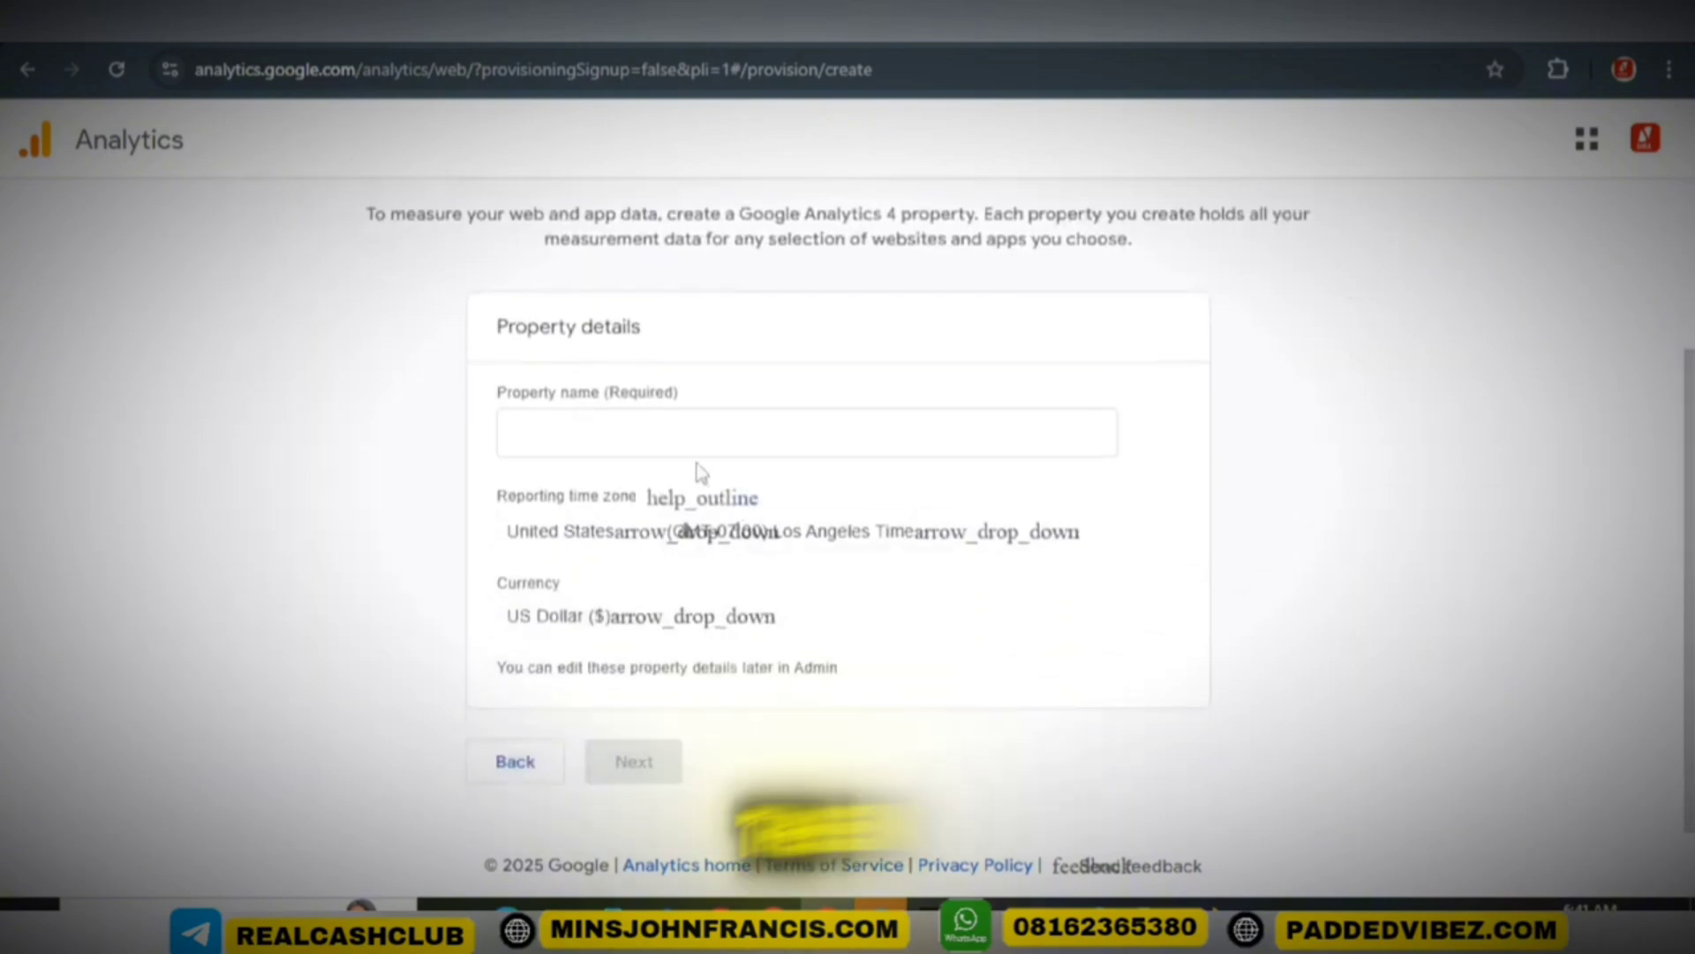
pyautogui.click(692, 433)
pyautogui.write('tools')
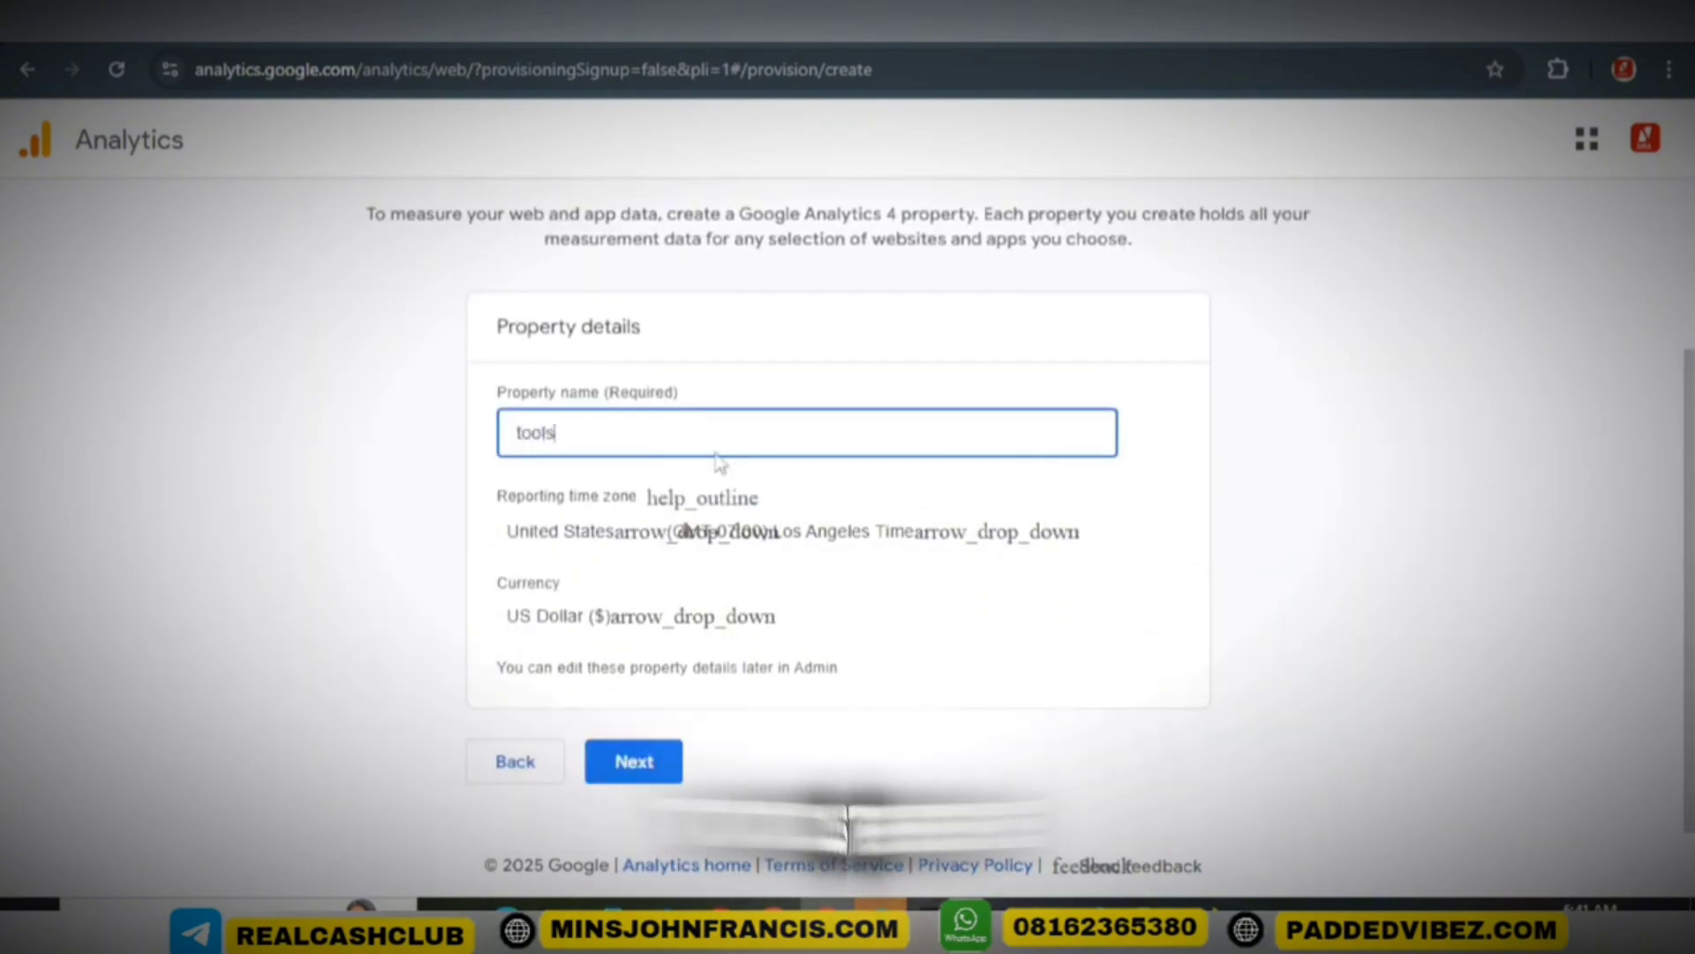
pyautogui.click(636, 763)
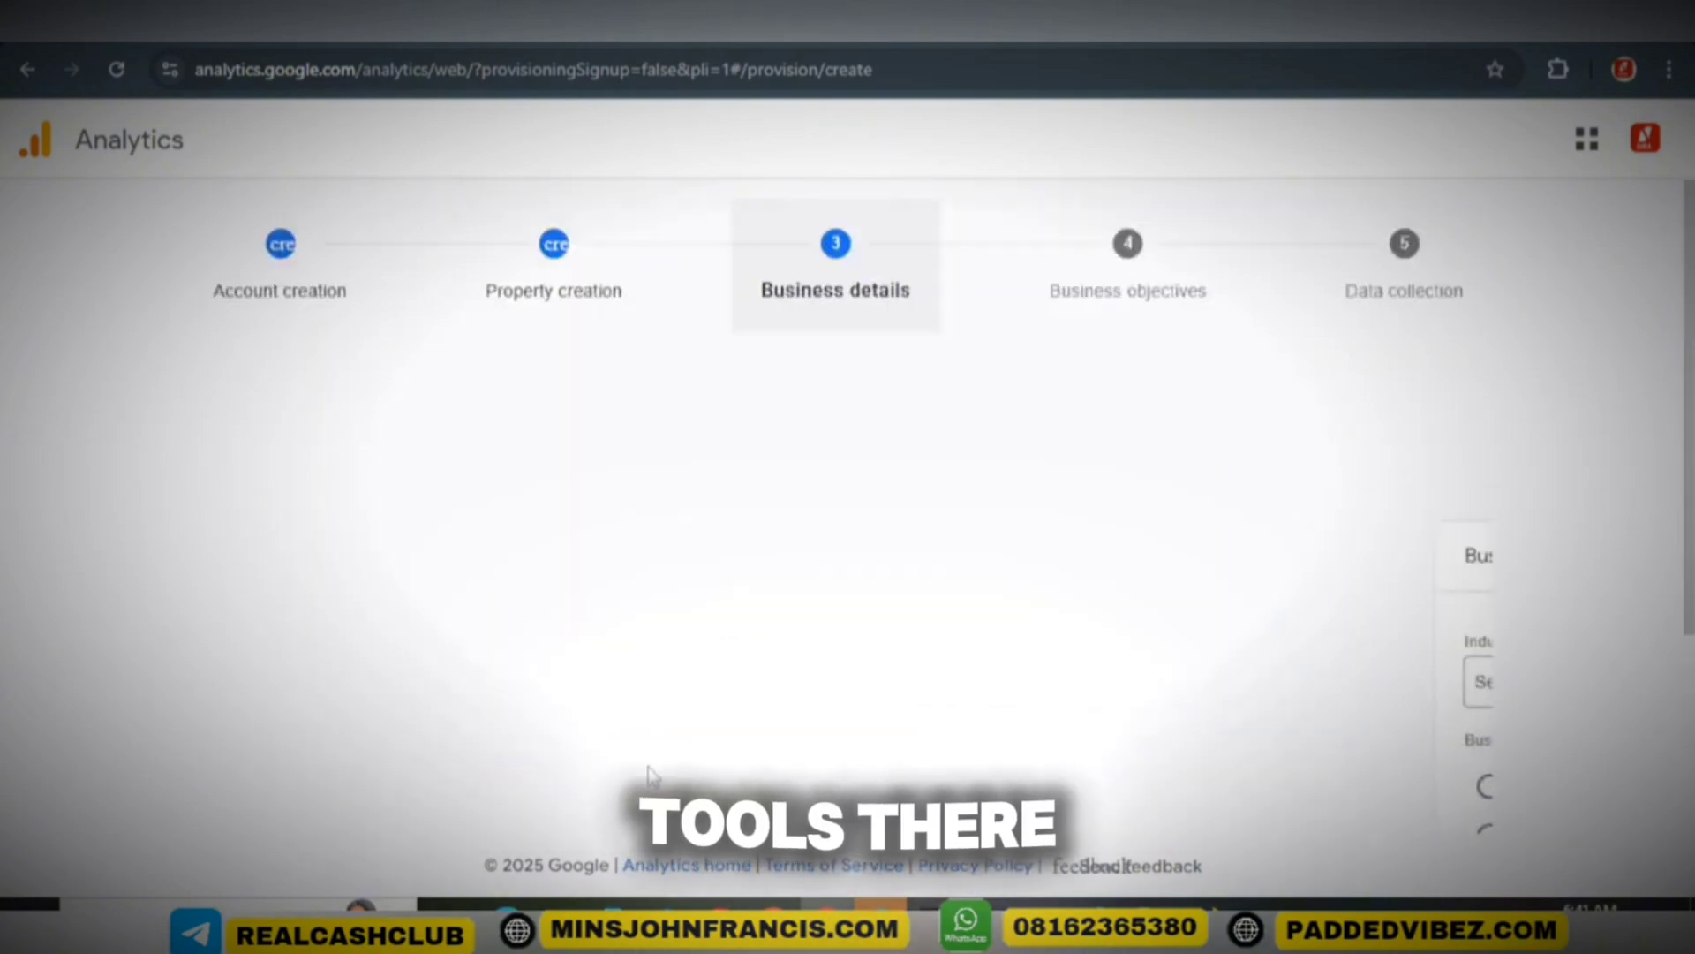
# Set the business details to the Business & Industrial category and Small size, 1 to 10 employees.
pyautogui.scroll(-3, 618, 530)
pyautogui.click(587, 428)
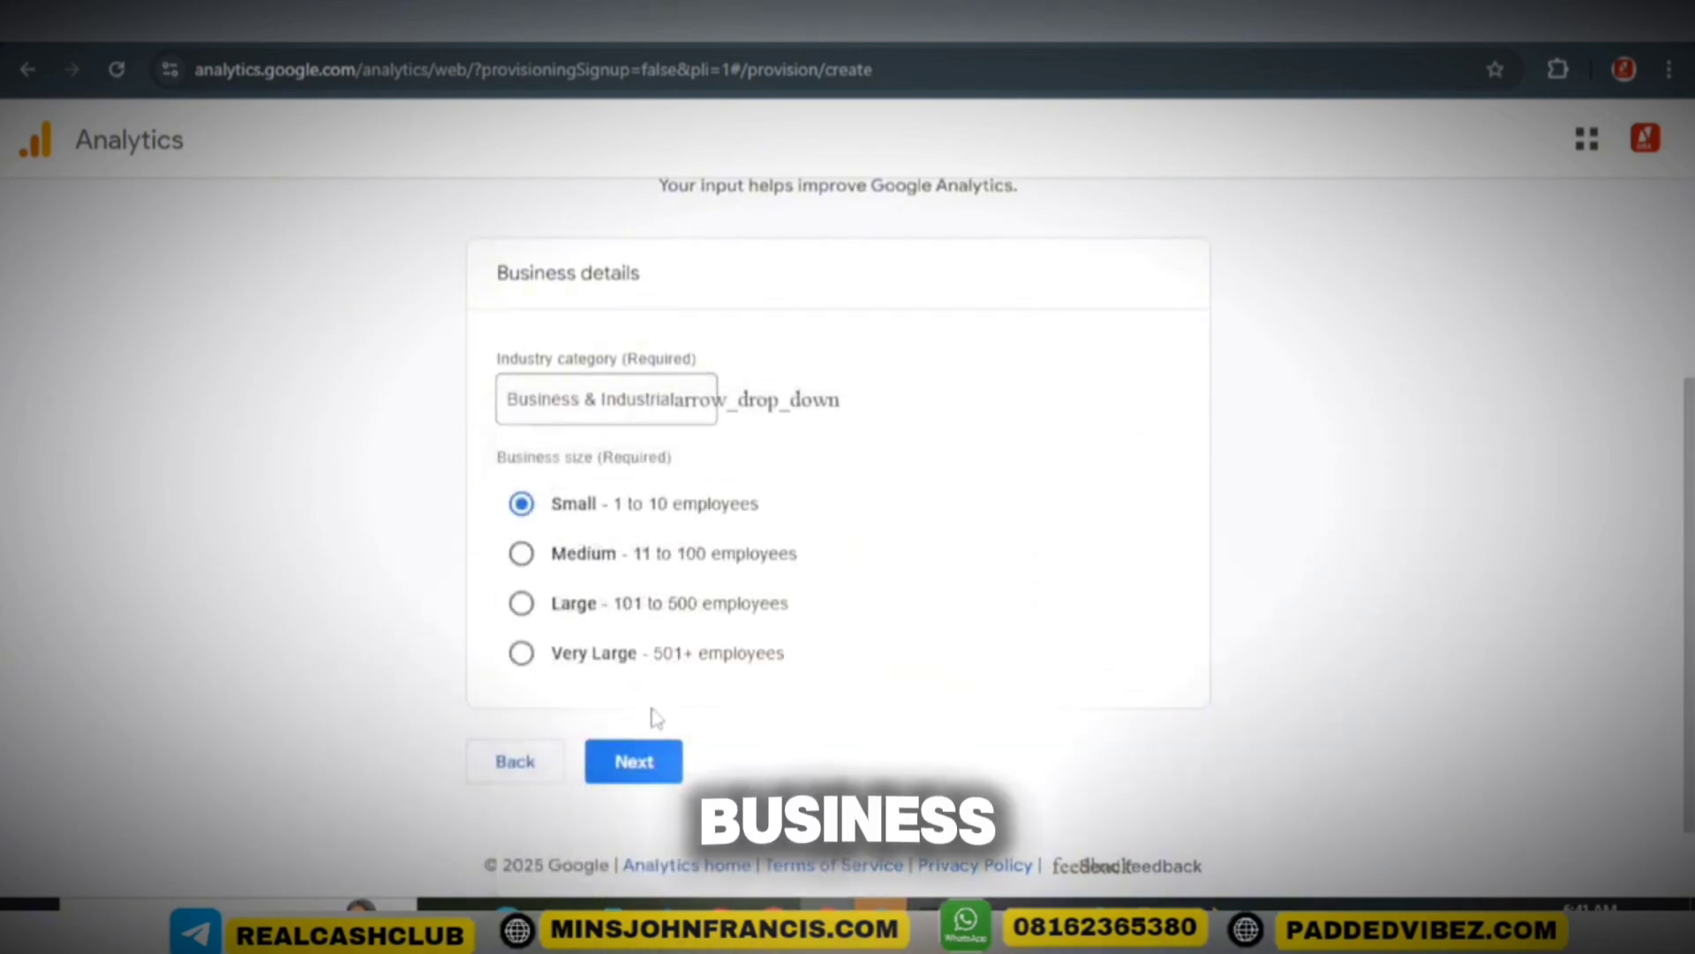
pyautogui.click(651, 770)
# Select the objectives Generate leads, Drive sales, Understand web and/or app traffic, and View user engagement & retention.
pyautogui.scroll(-2, 846, 697)
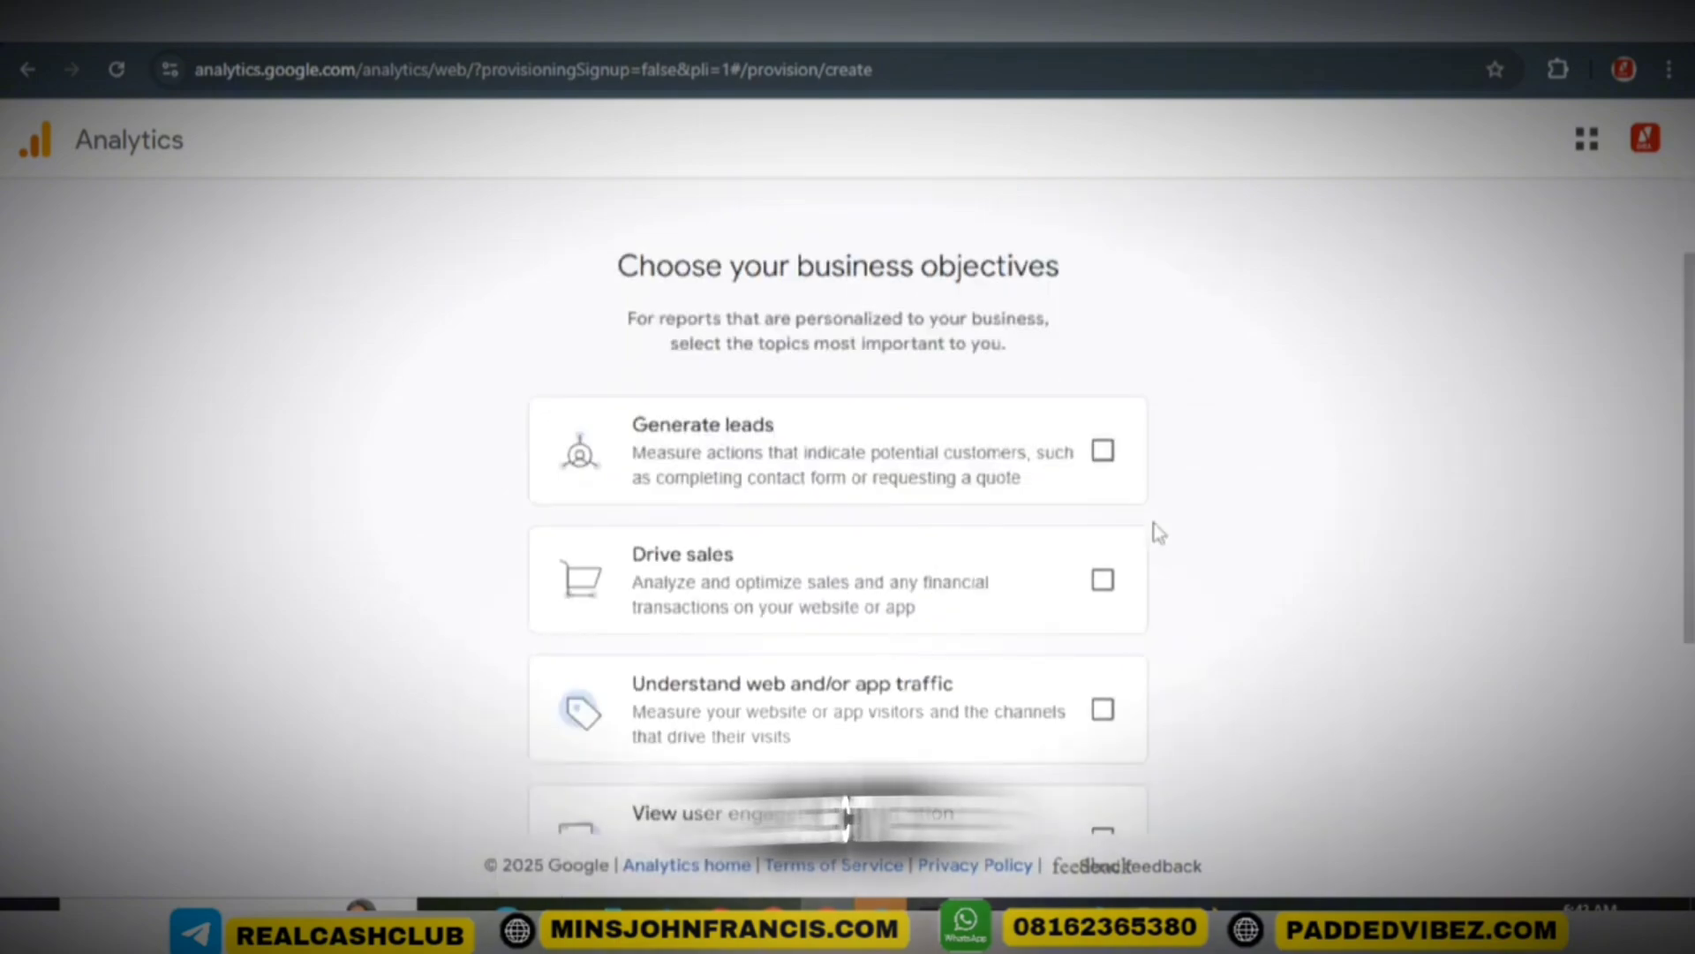
pyautogui.click(1102, 450)
pyautogui.click(1103, 579)
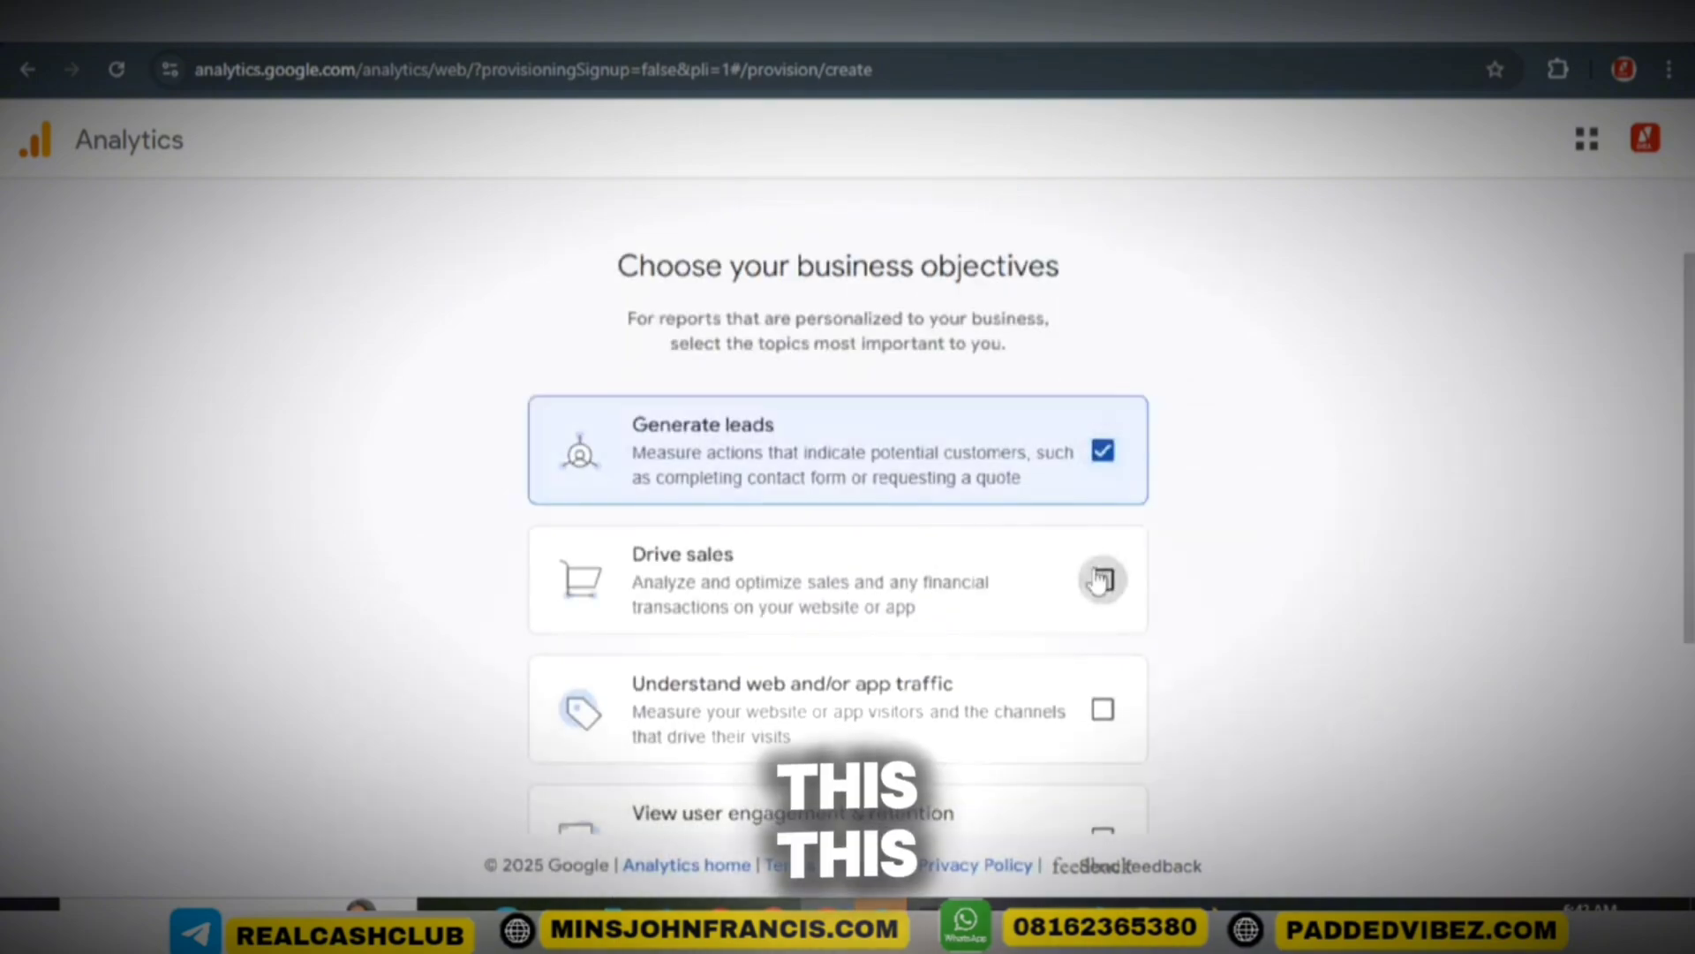
pyautogui.click(1102, 709)
pyautogui.scroll(-3, 982, 664)
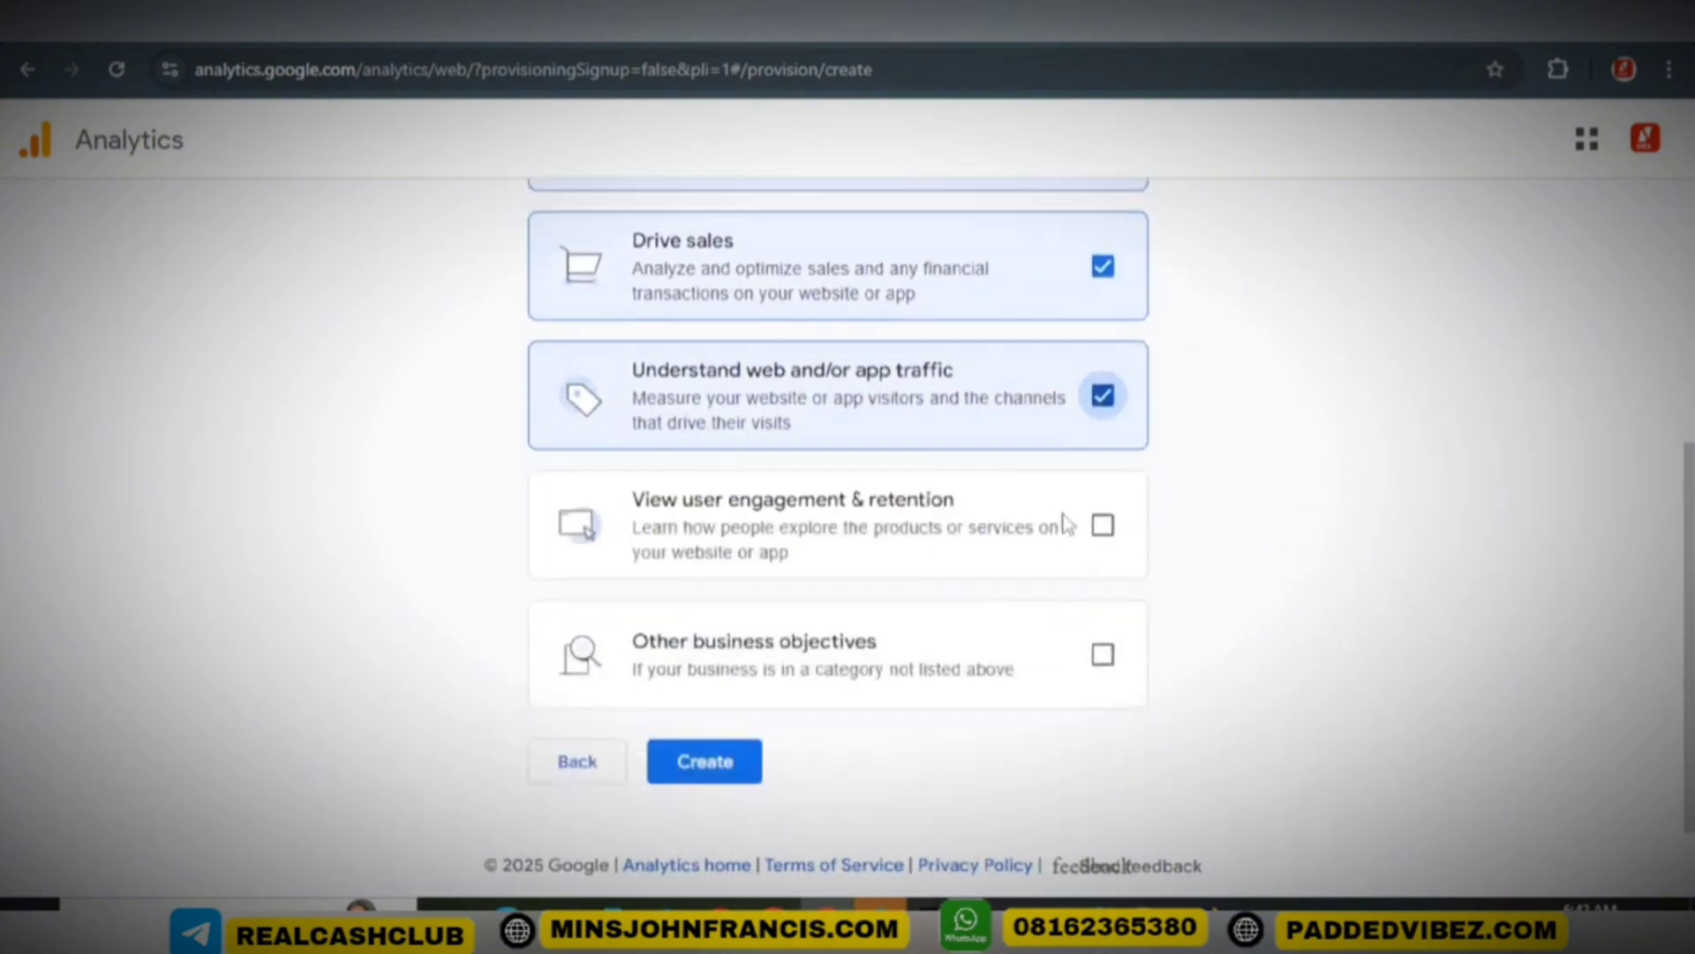
pyautogui.click(1103, 525)
# Choose Other business objectives as the business objective and create the Analytics account.
pyautogui.click(1102, 654)
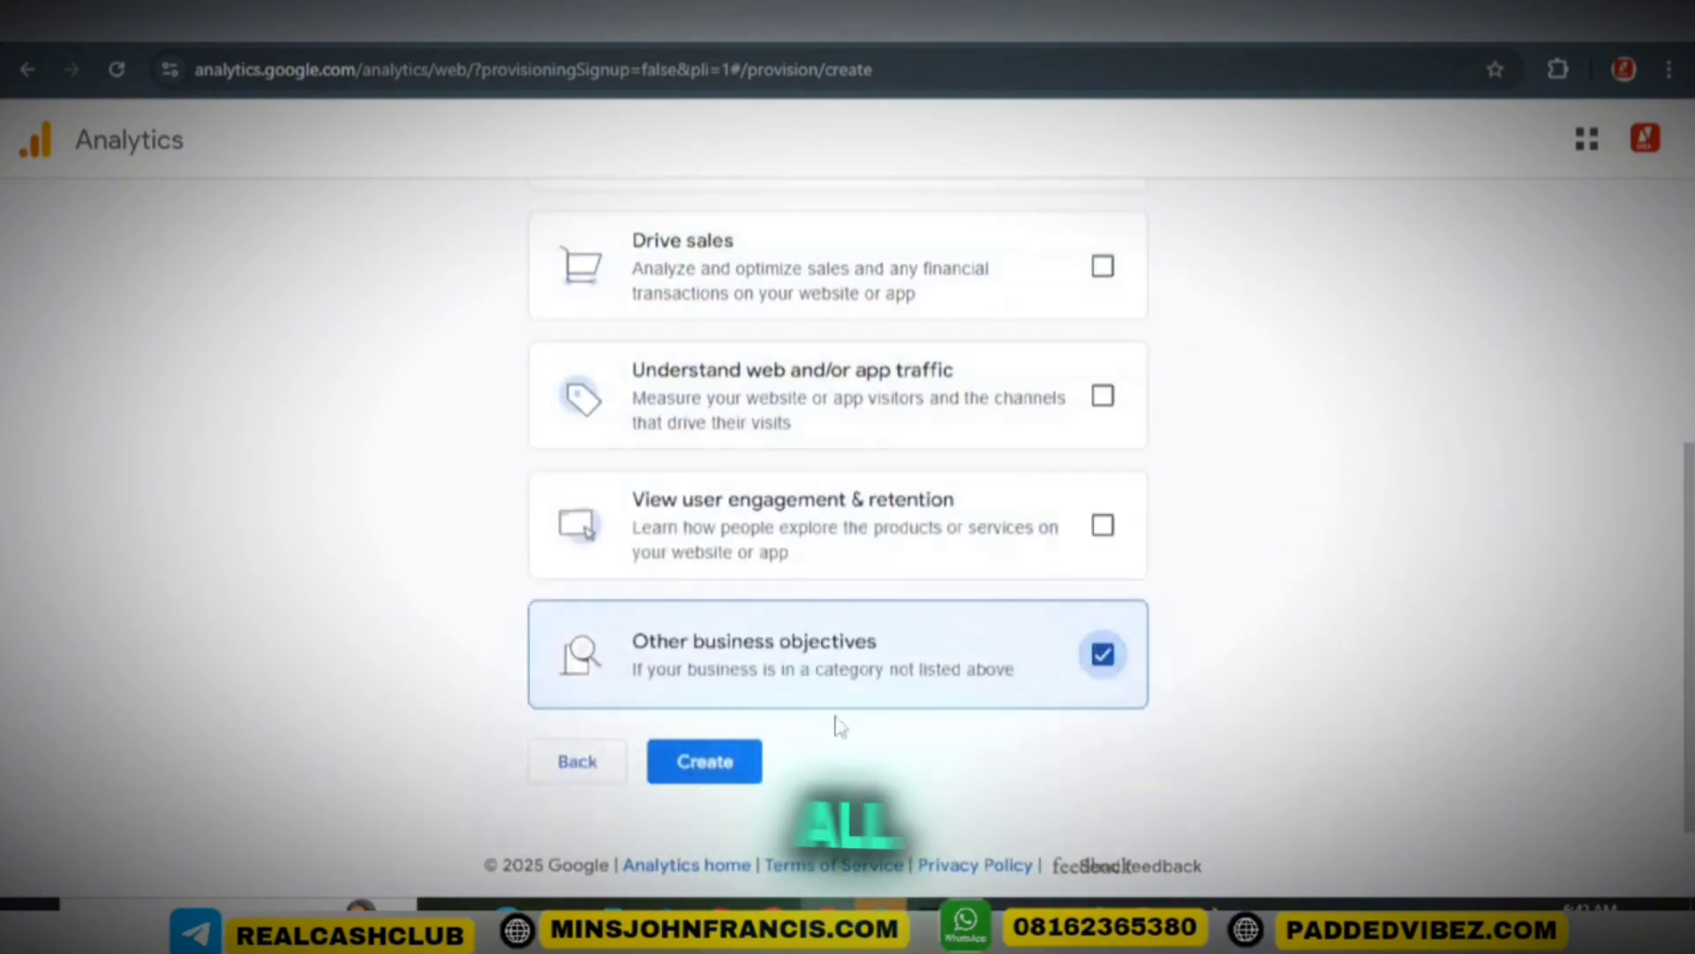
pyautogui.click(694, 765)
# Accept the United States Google Analytics terms of service, the GDPR Data Processing Terms and the Measurement Controller-Controller Data Protection Terms.
pyautogui.scroll(-2, 548, 689)
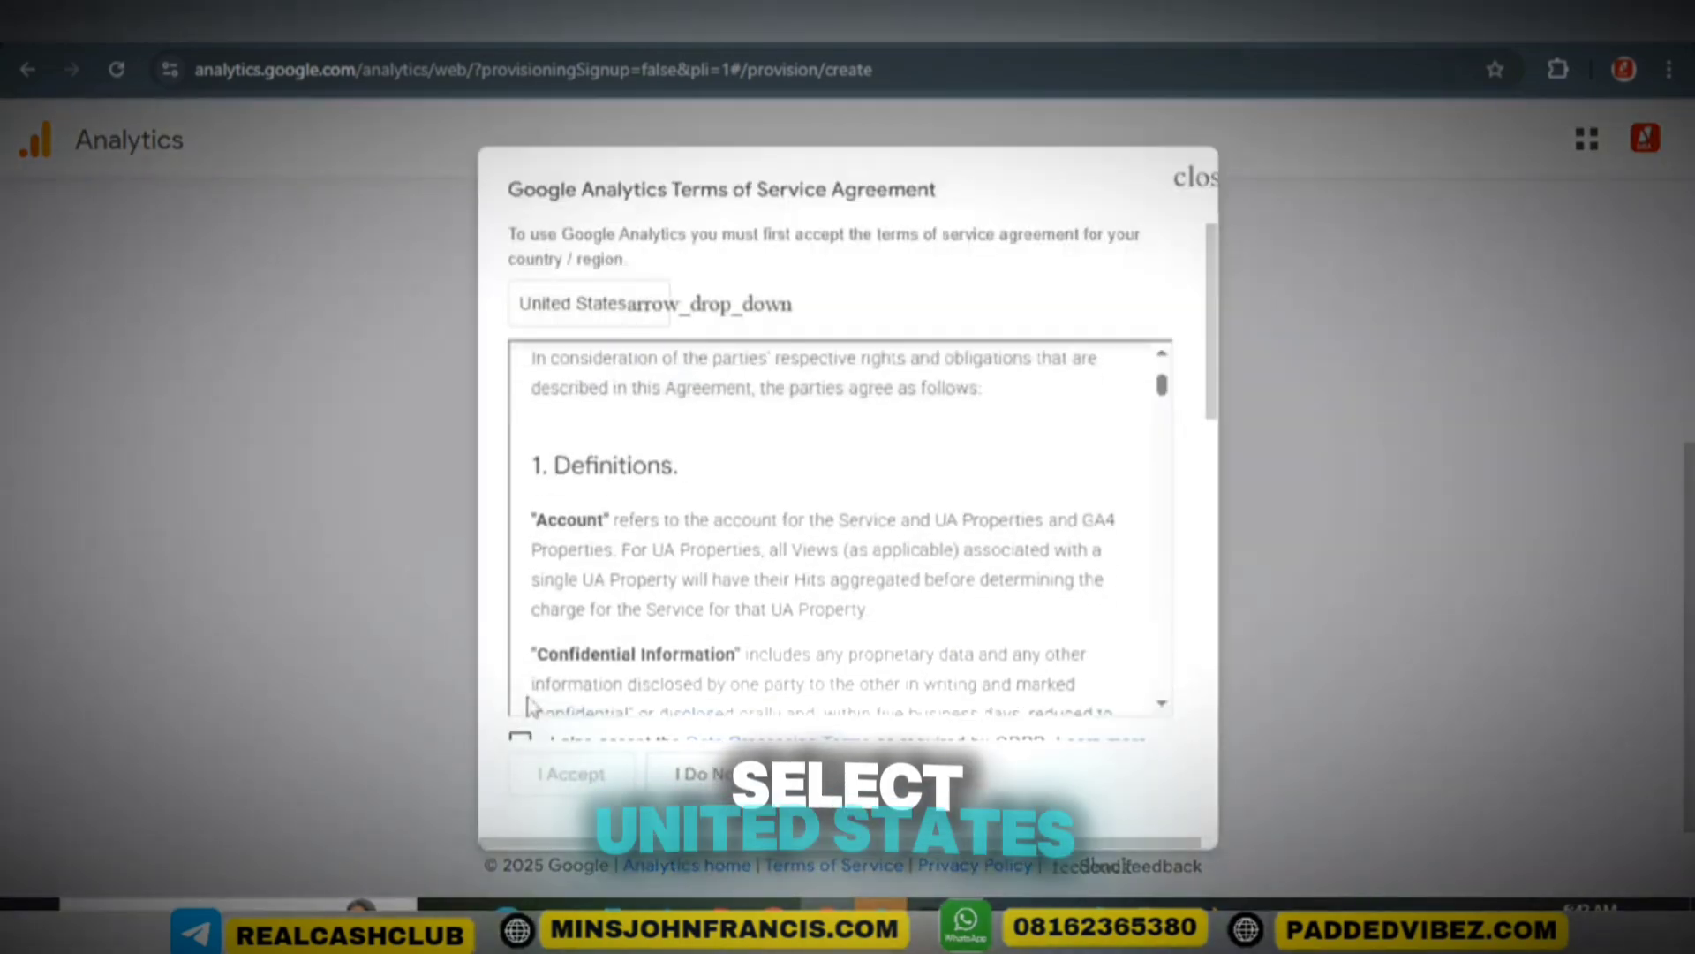
pyautogui.click(520, 738)
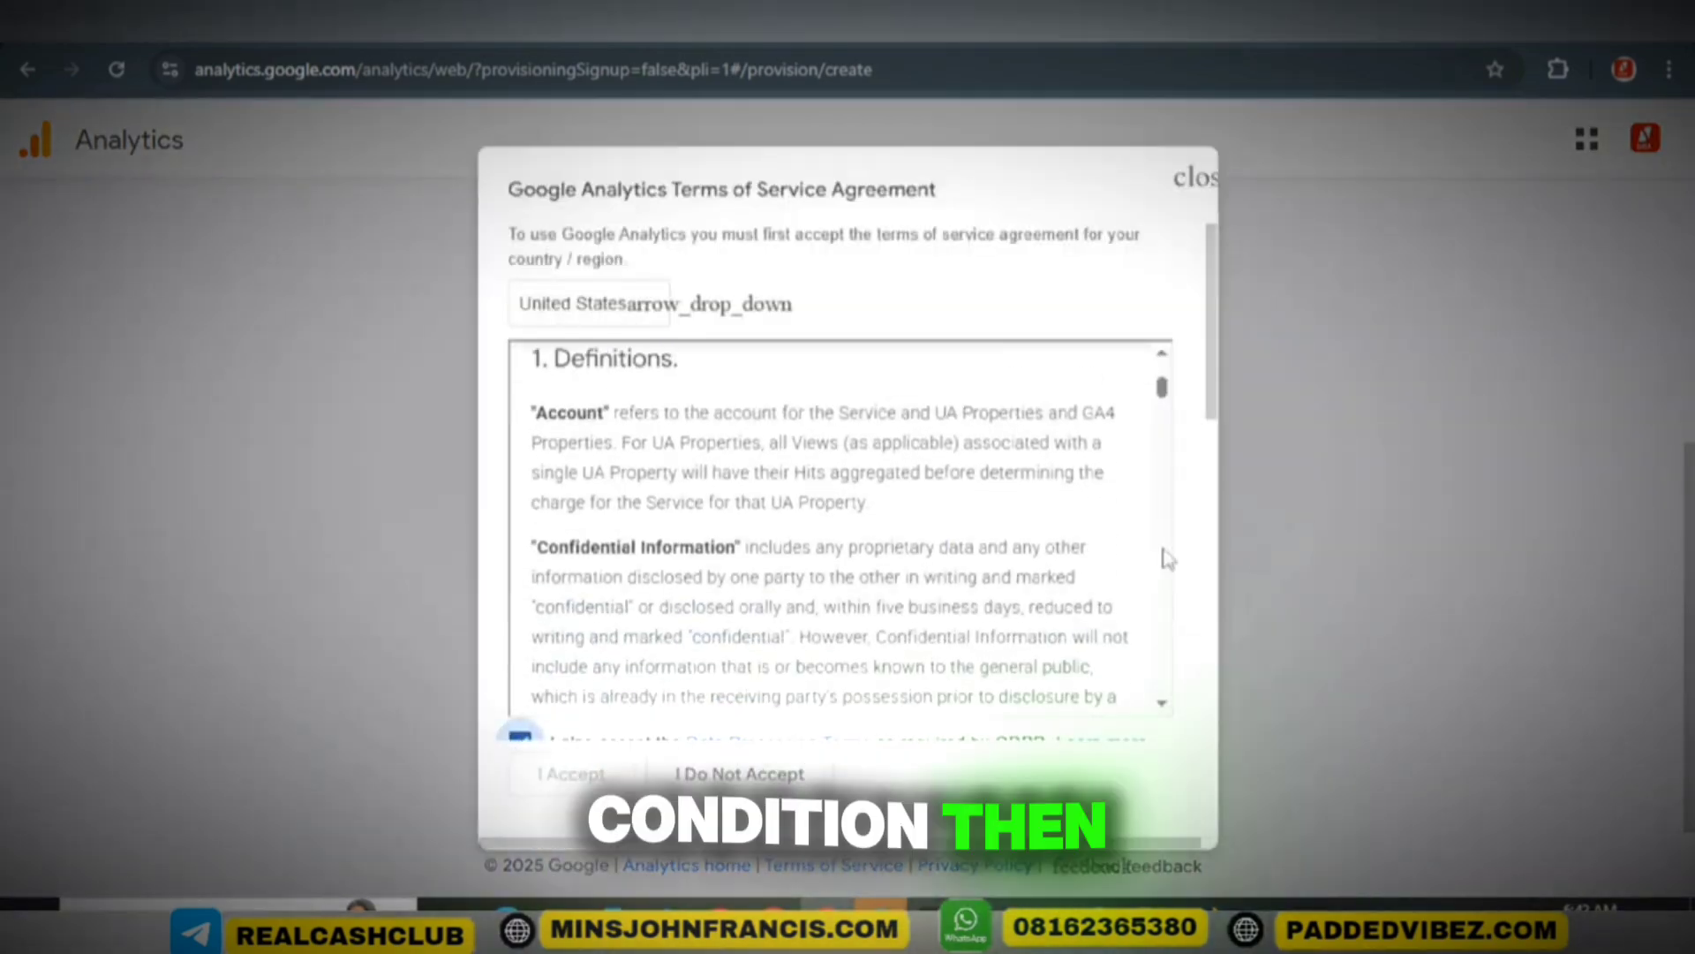
pyautogui.moveTo(1209, 393); pyautogui.dragTo(1173, 771)
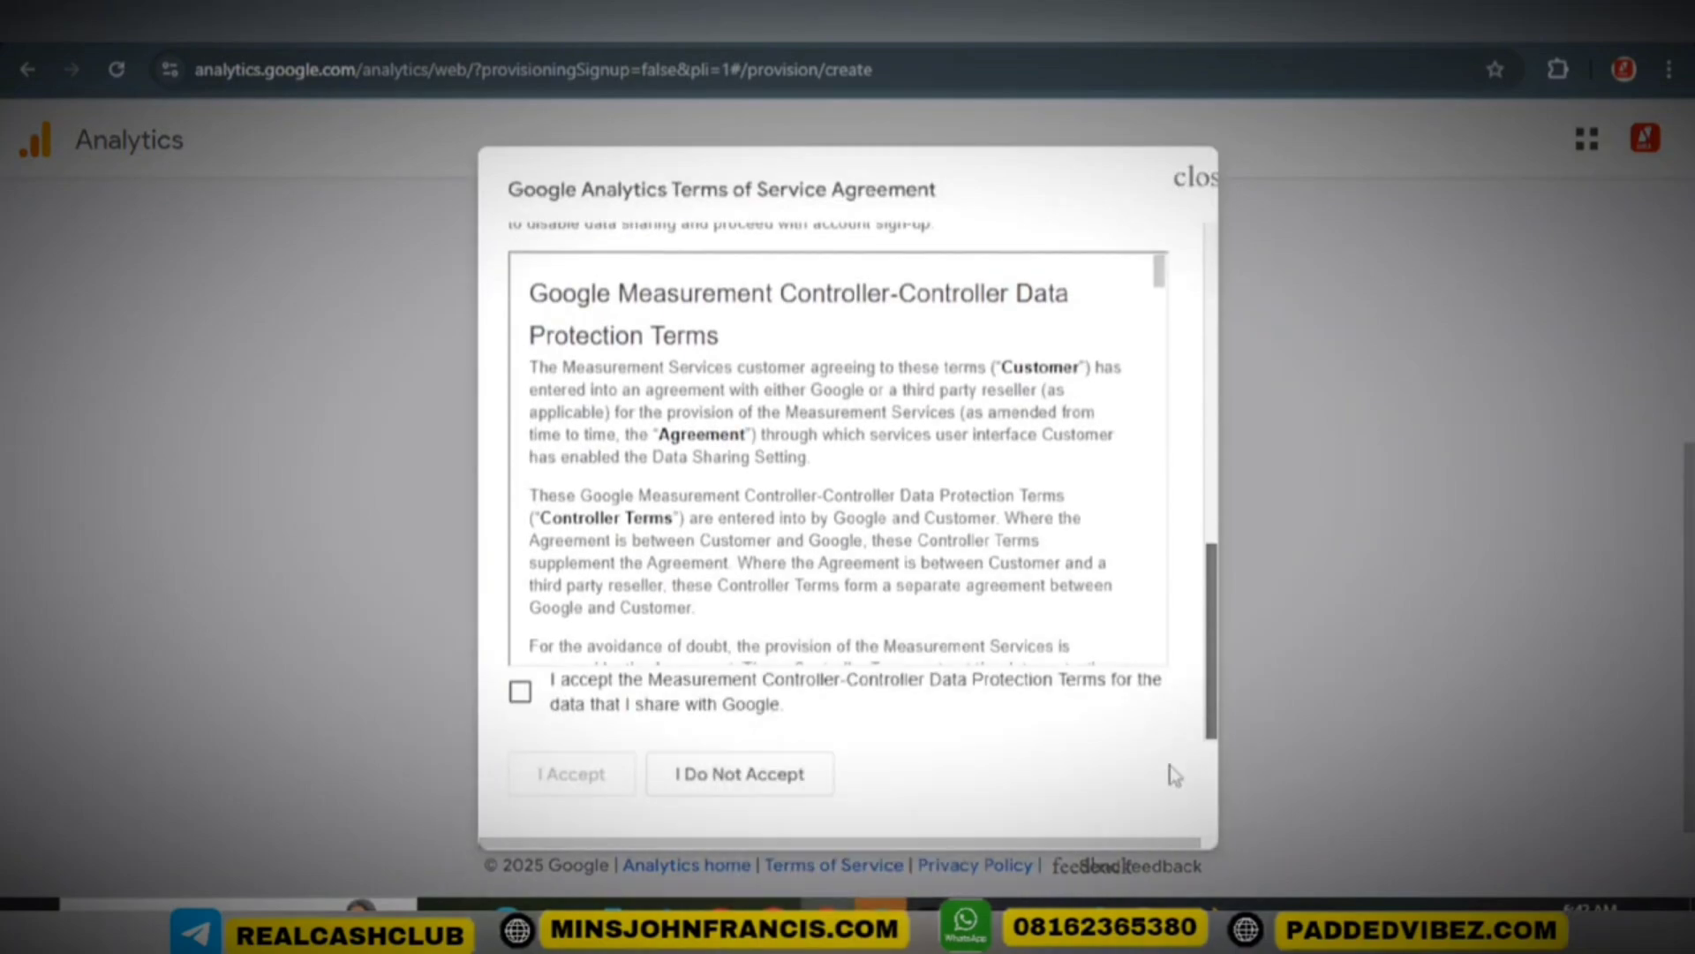
pyautogui.click(520, 691)
pyautogui.click(565, 774)
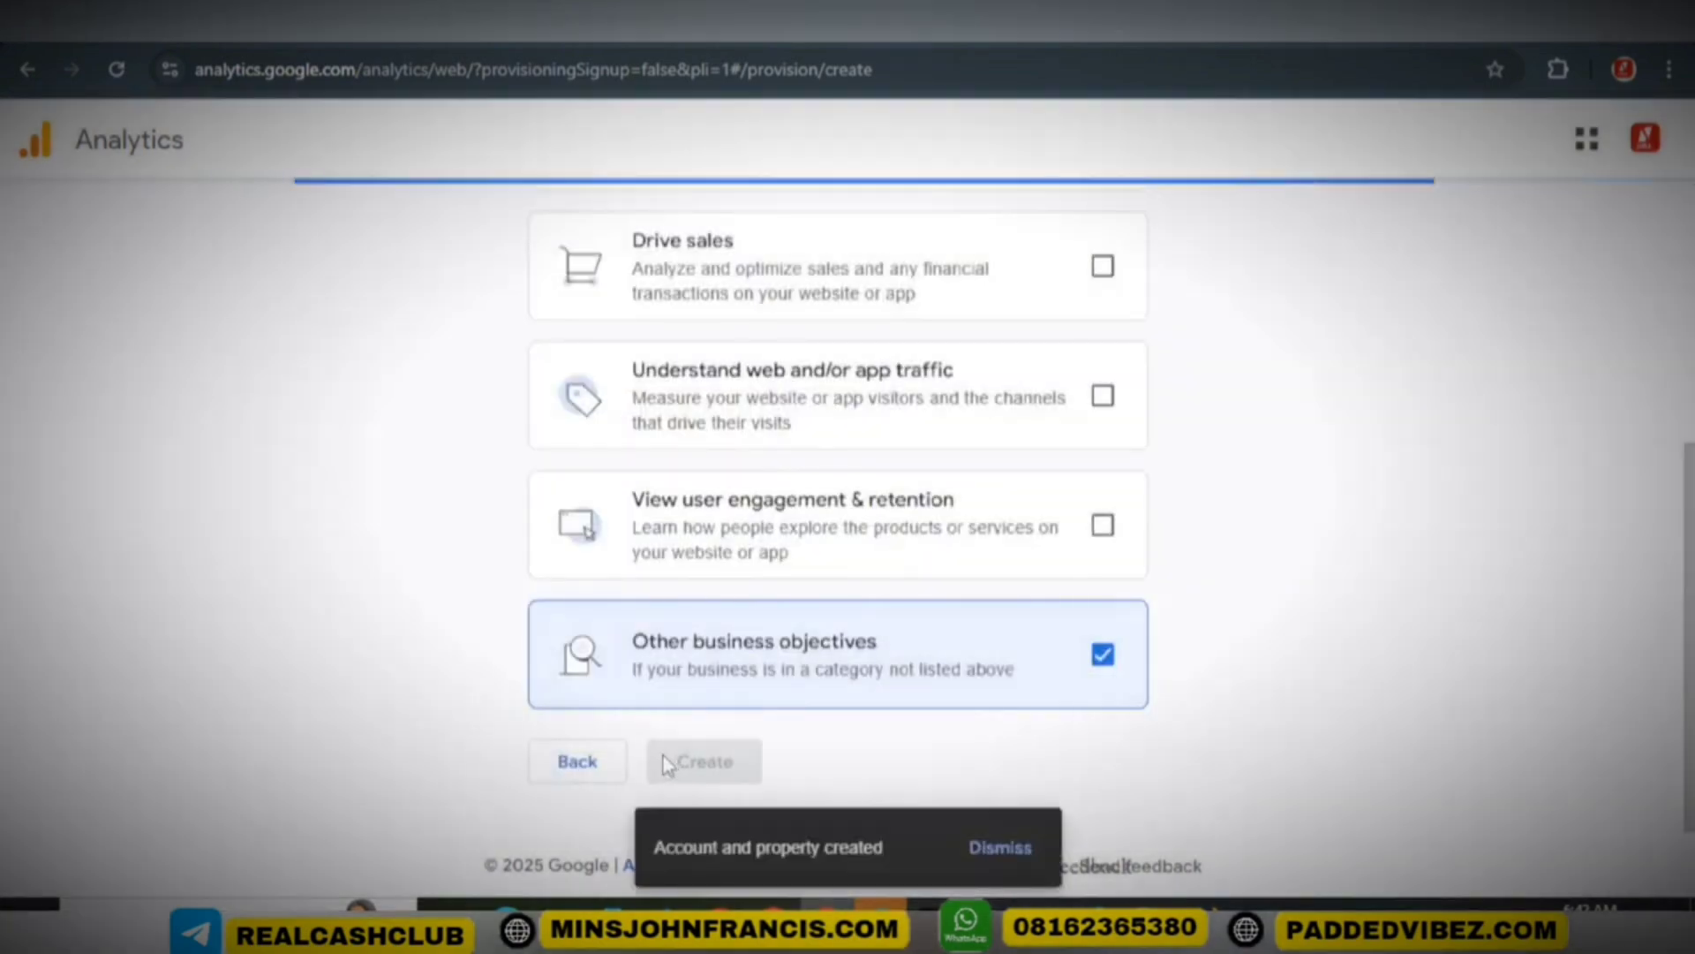
pyautogui.click(456, 644)
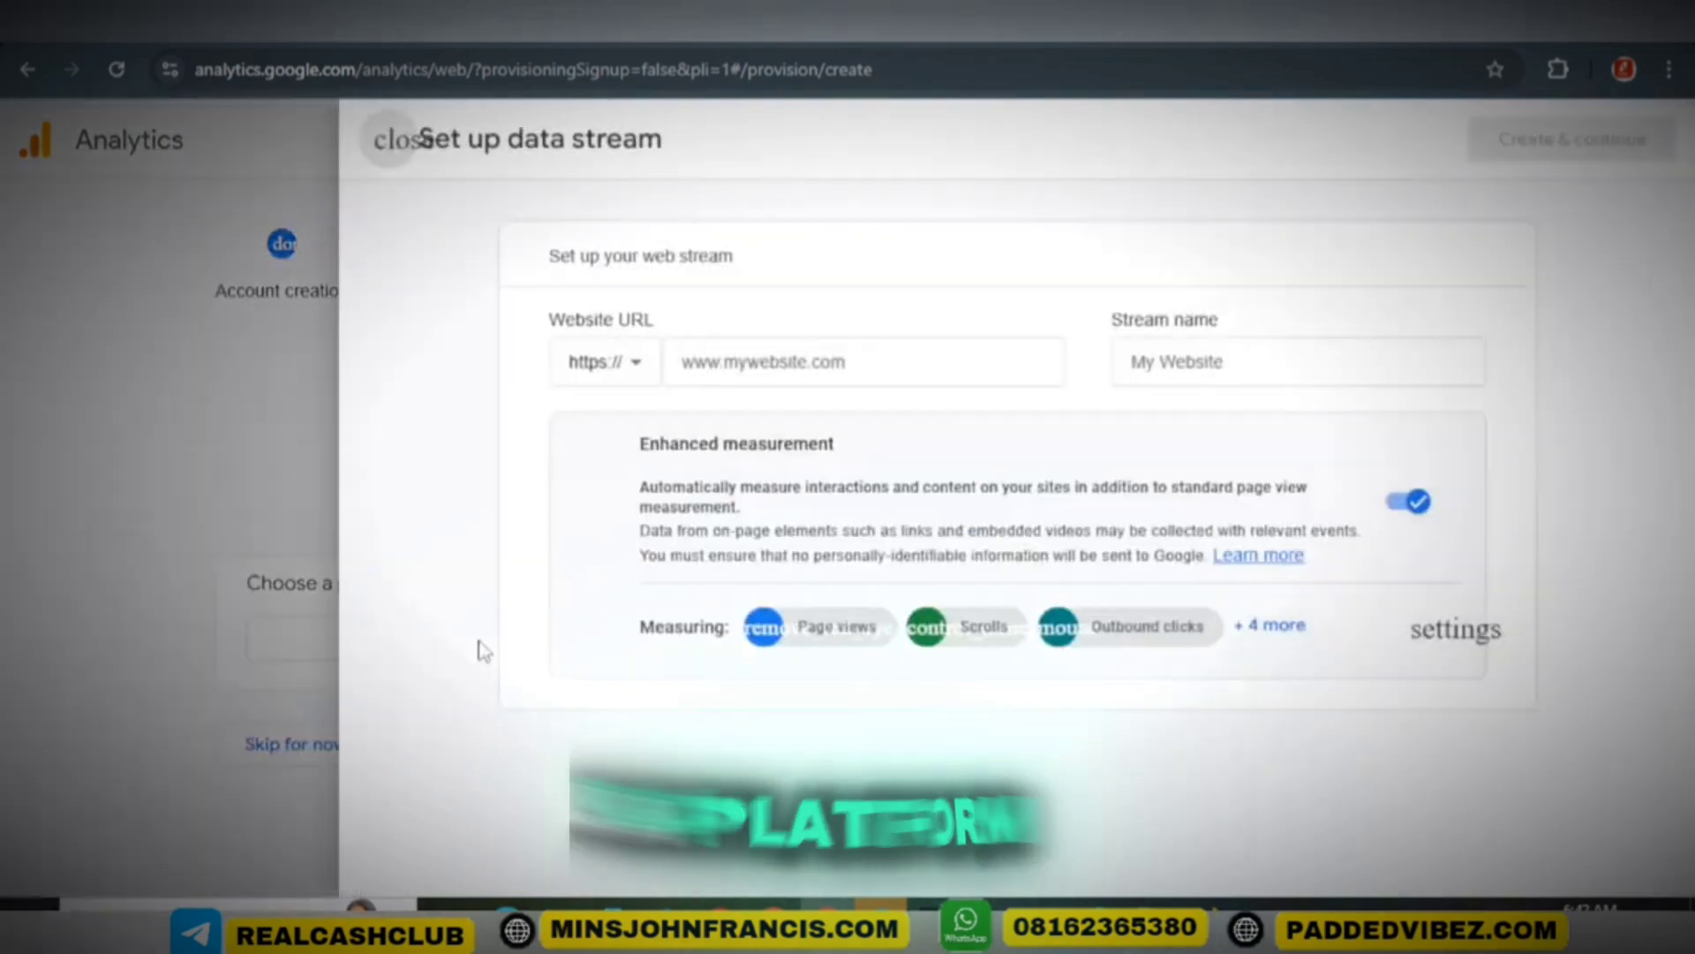
pyautogui.click(752, 357)
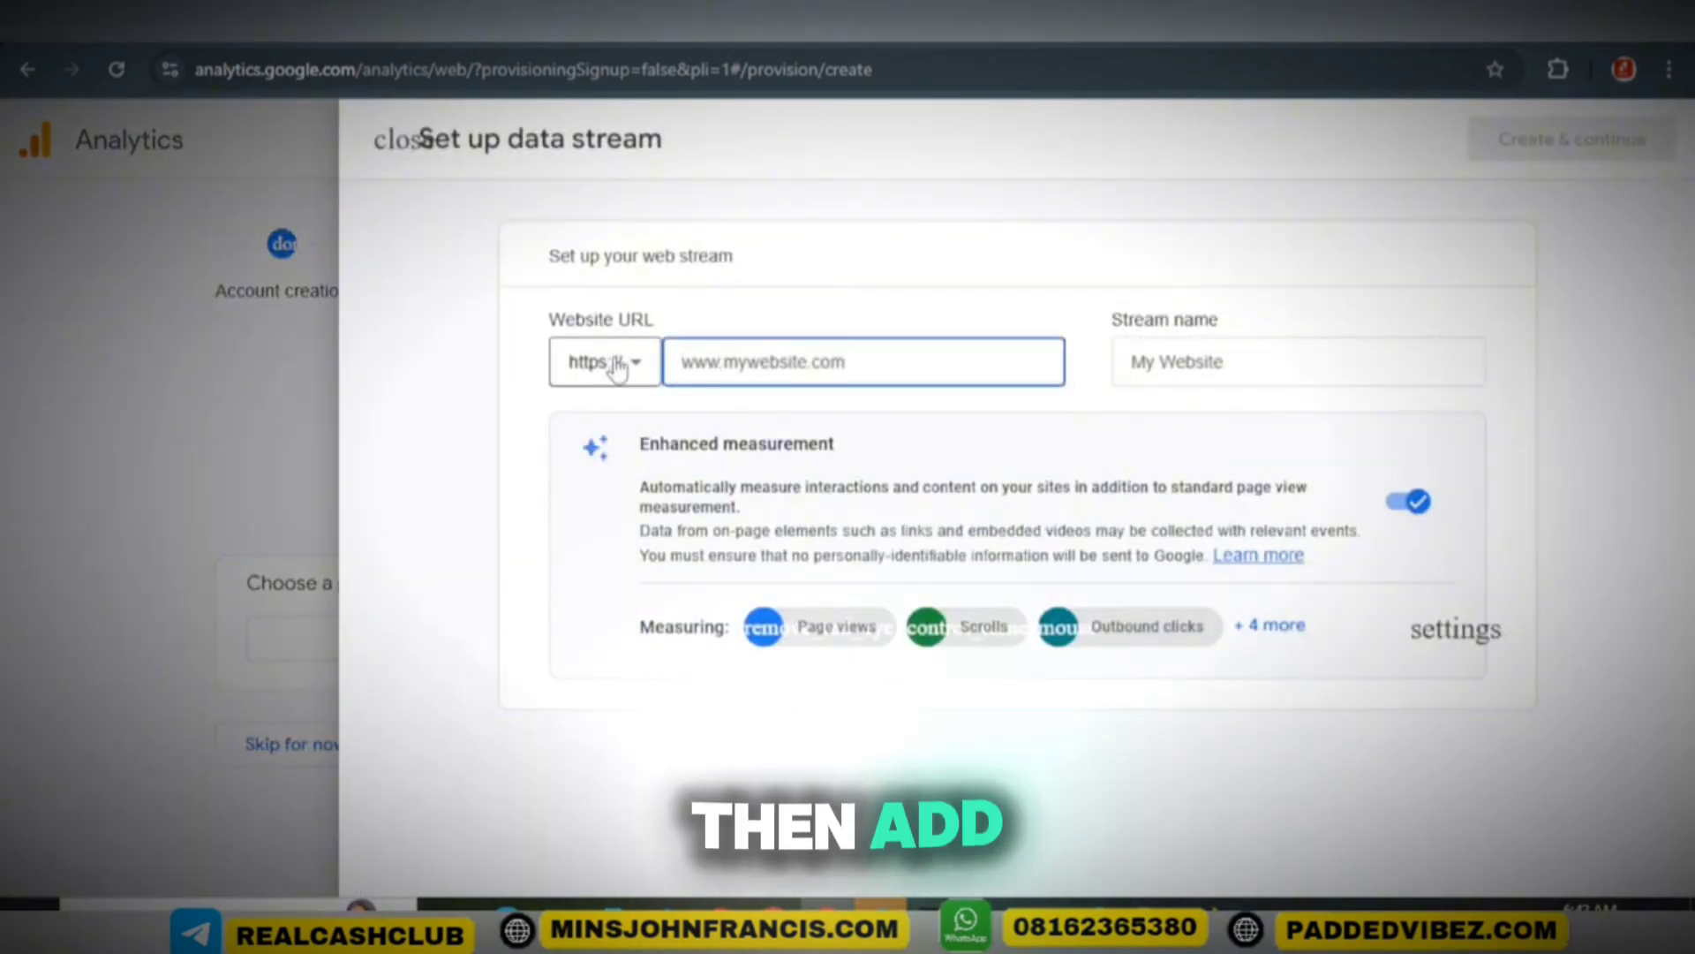
pyautogui.write('tools.minsjohnfrancis.com/')
pyautogui.click(1120, 366)
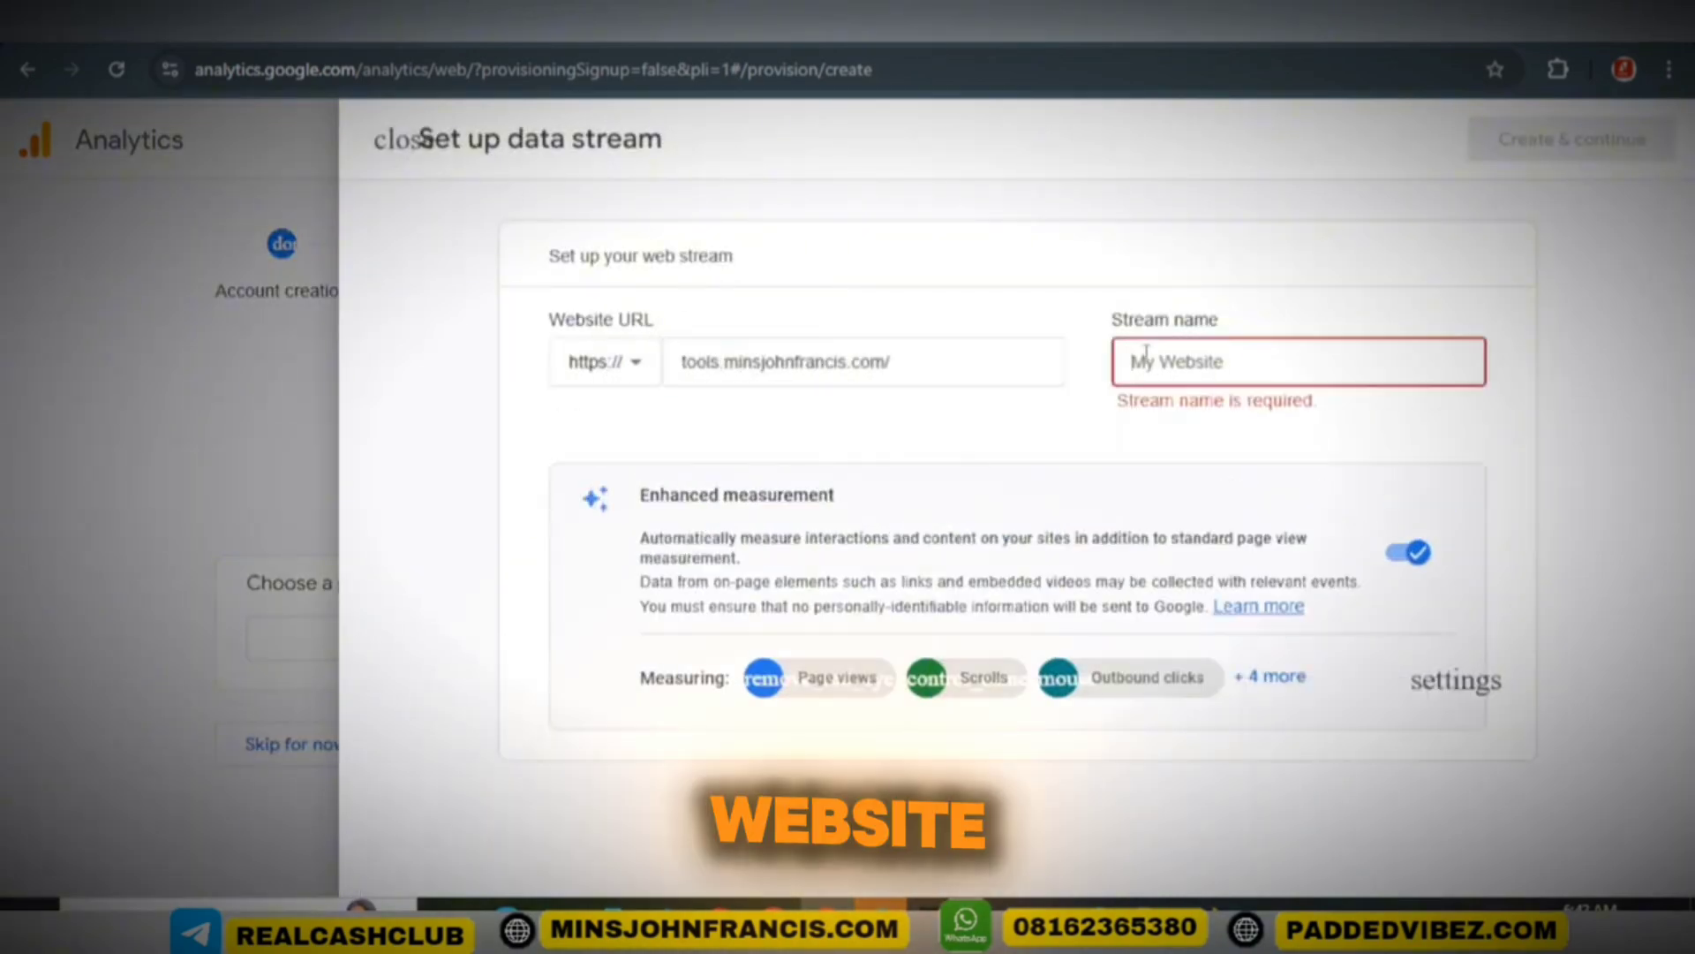
pyautogui.write('minsjohnfrancis')
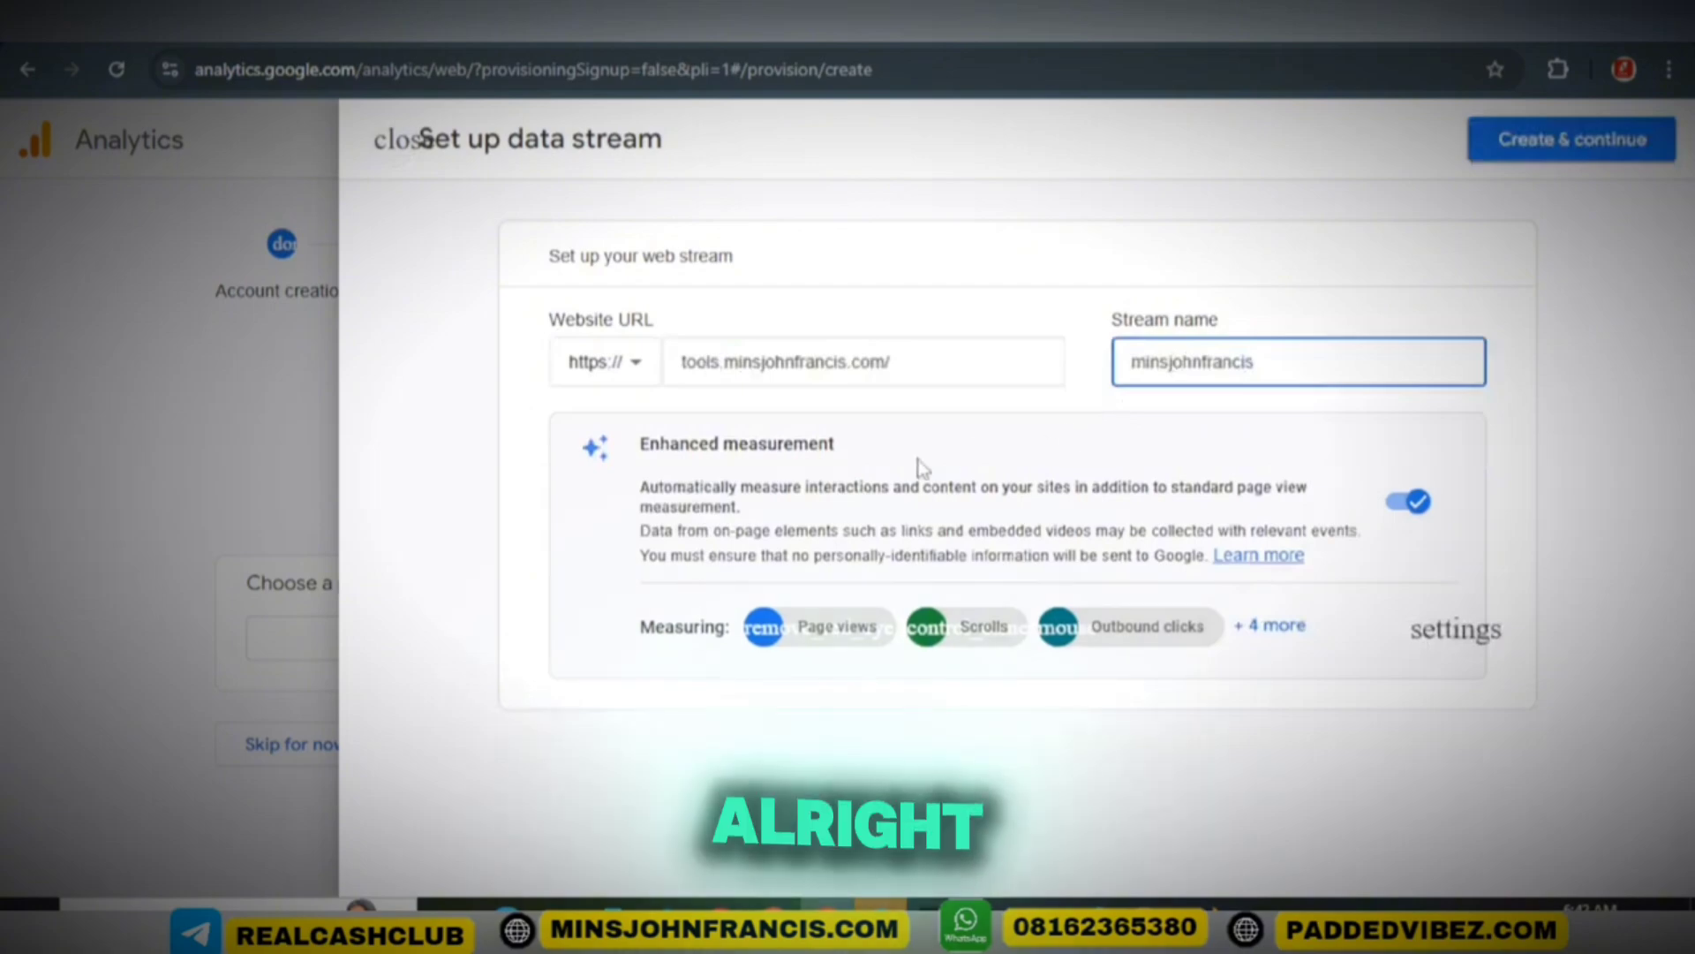
pyautogui.click(1283, 757)
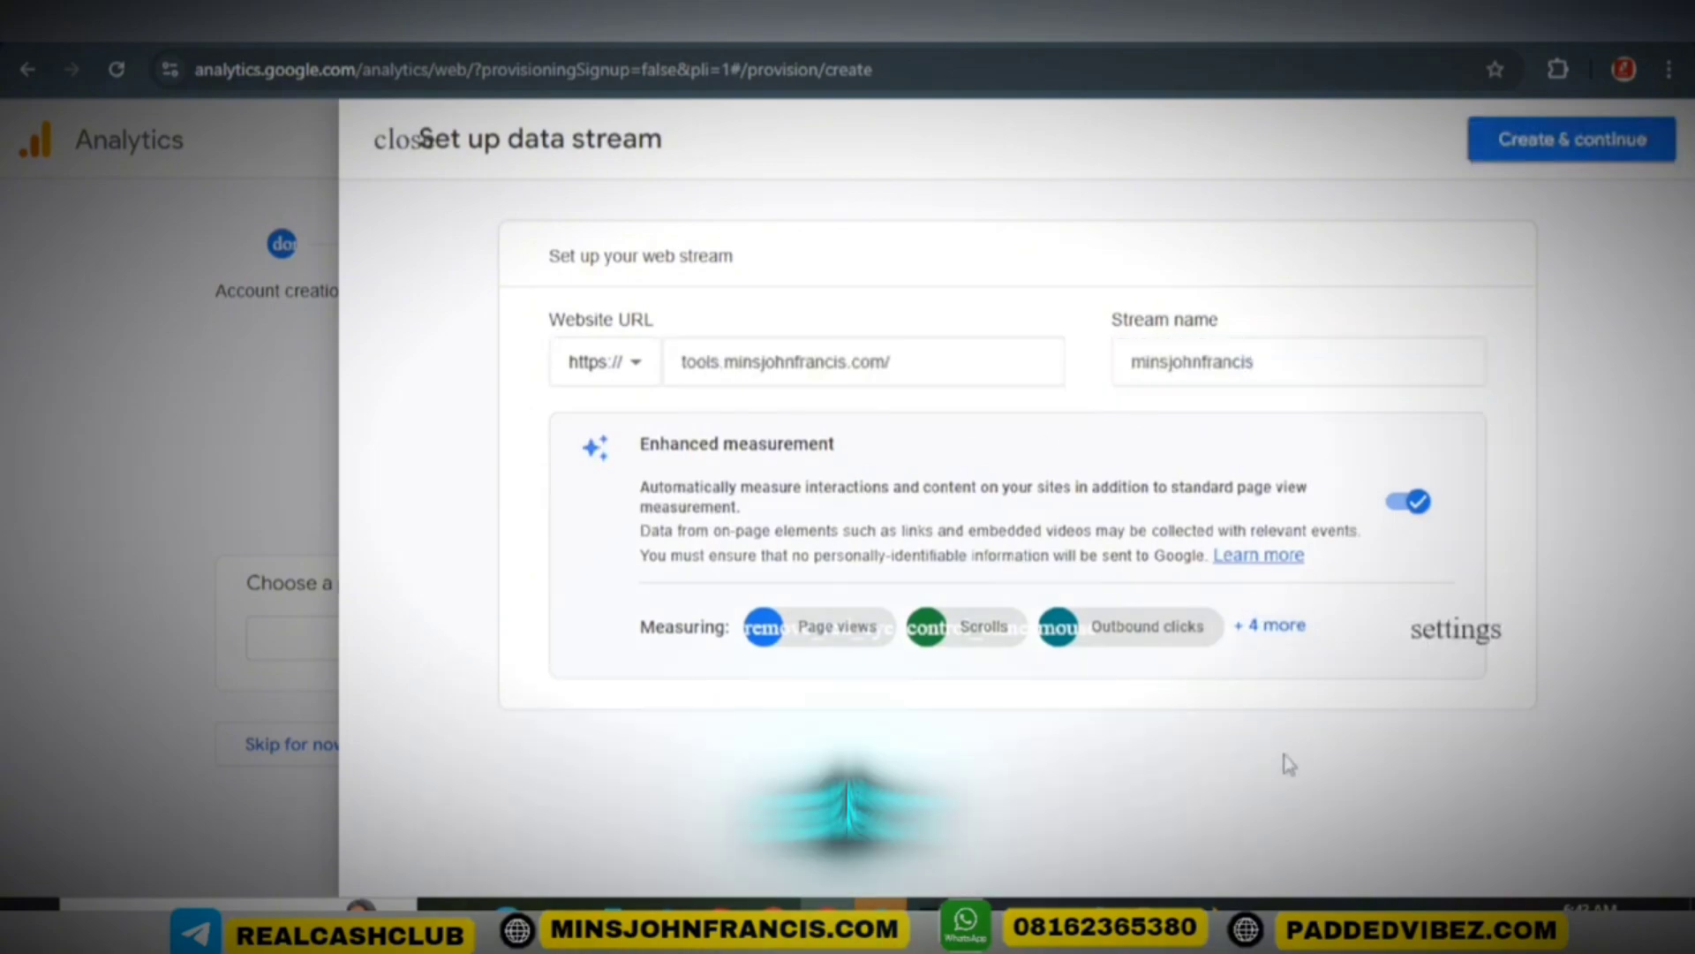
pyautogui.click(1543, 143)
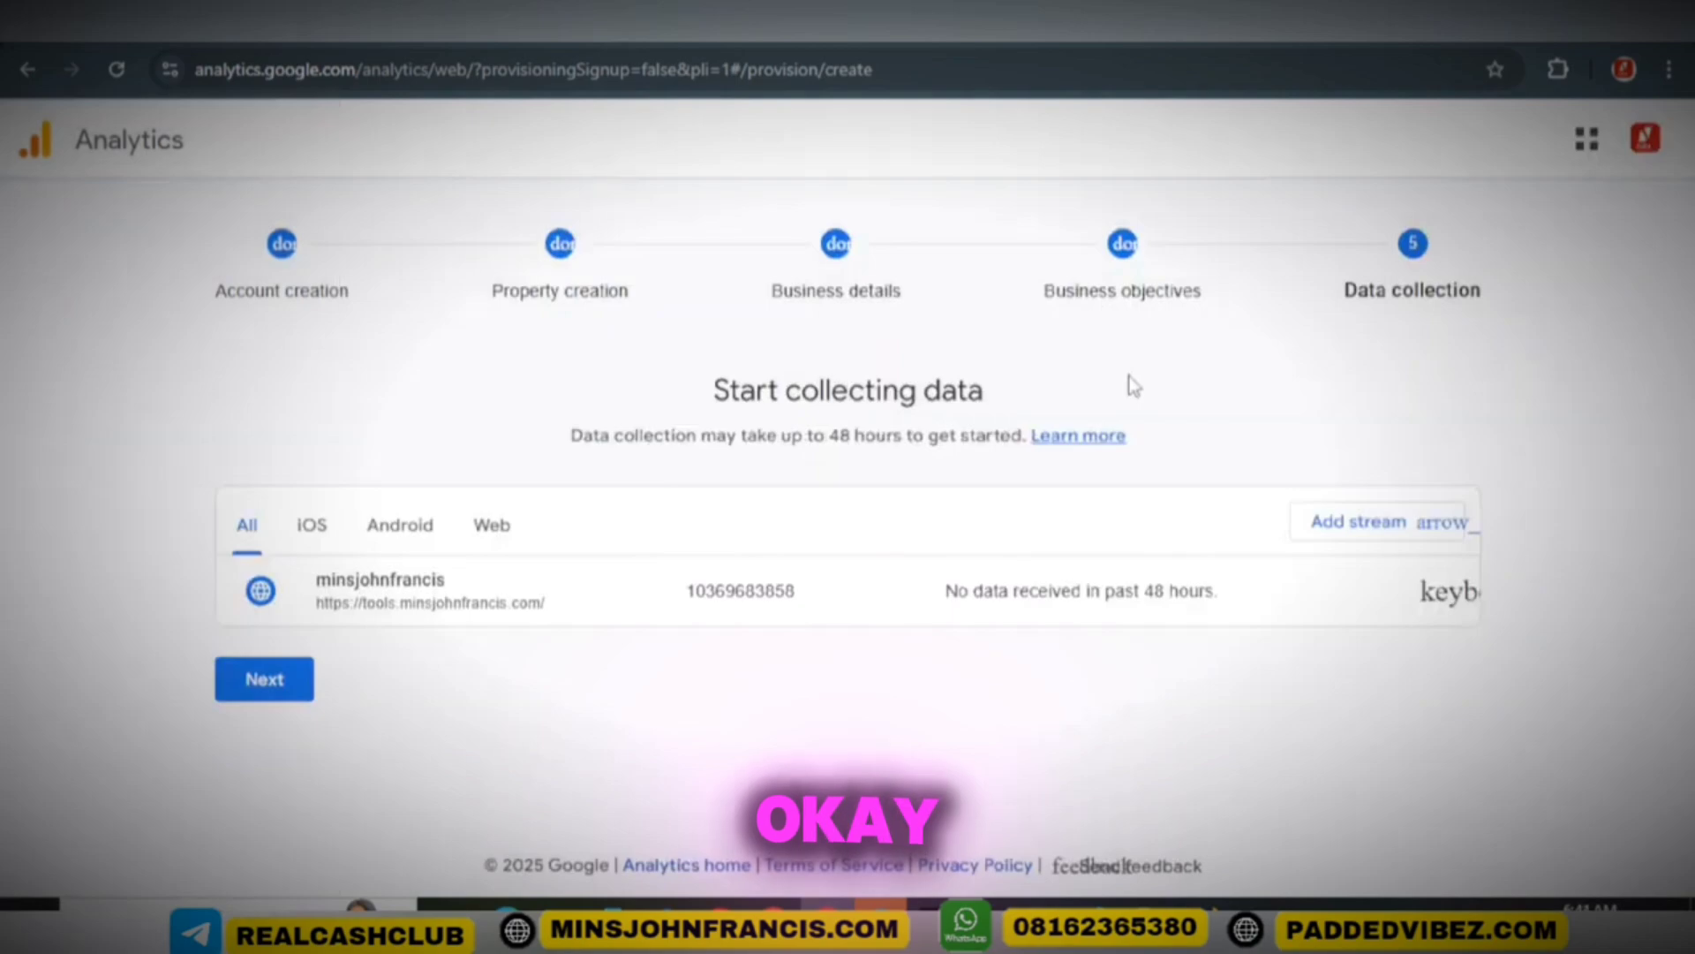
pyautogui.click(264, 678)
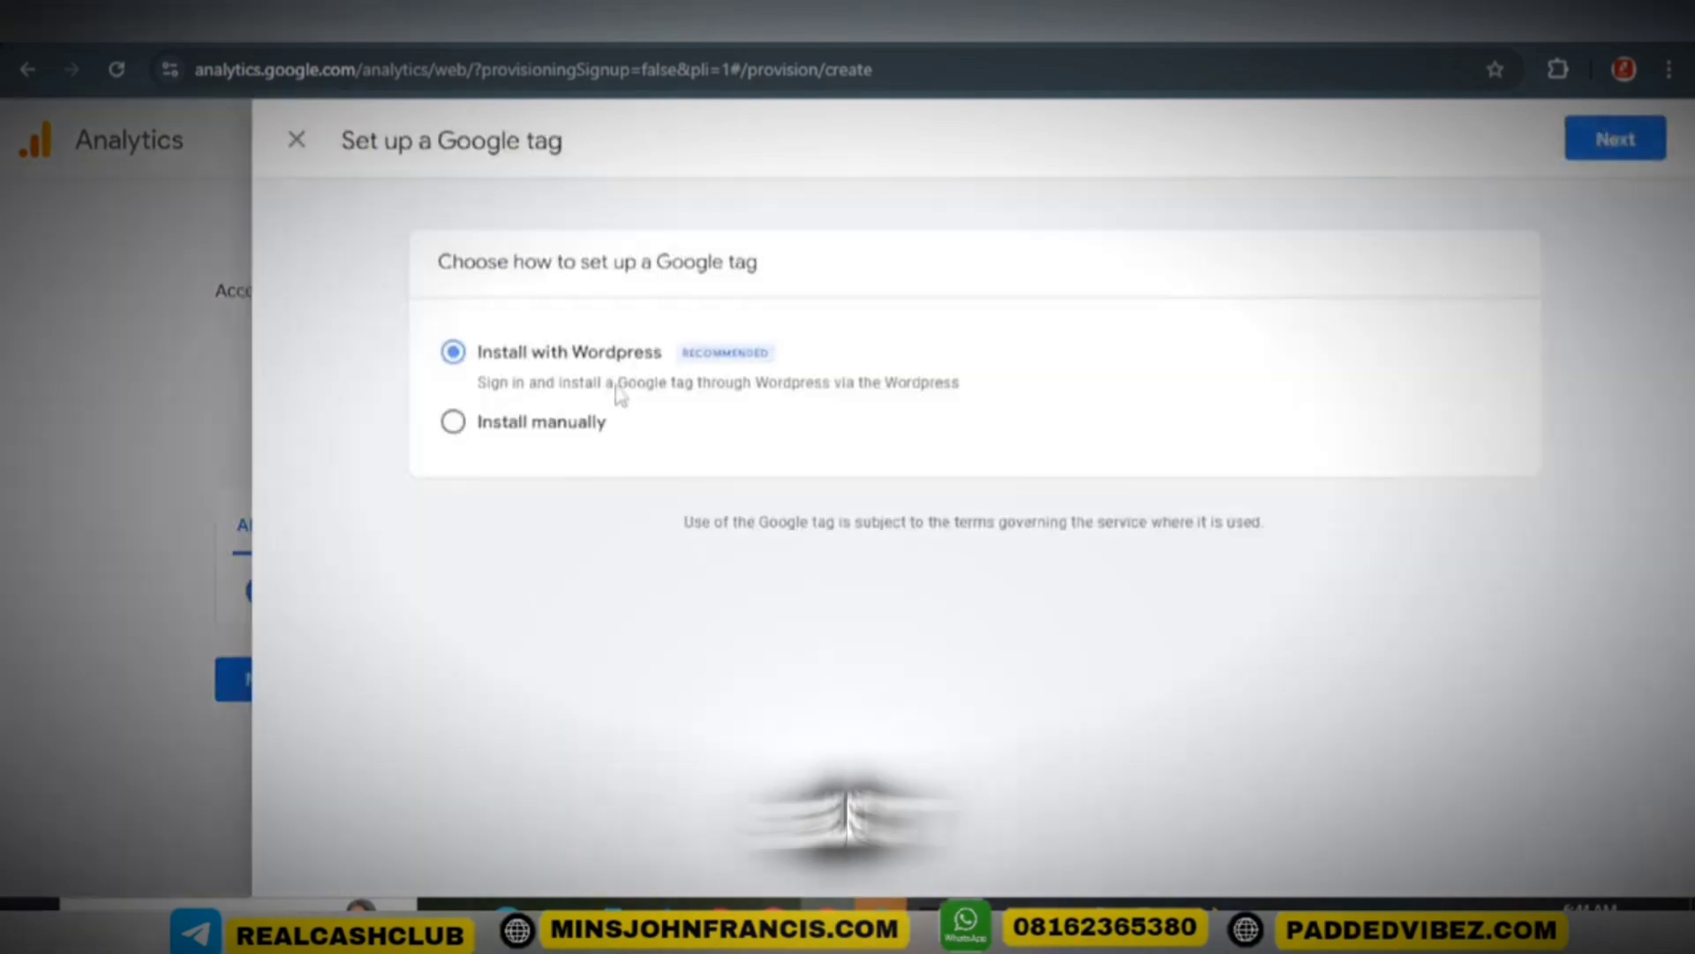
pyautogui.click(1614, 138)
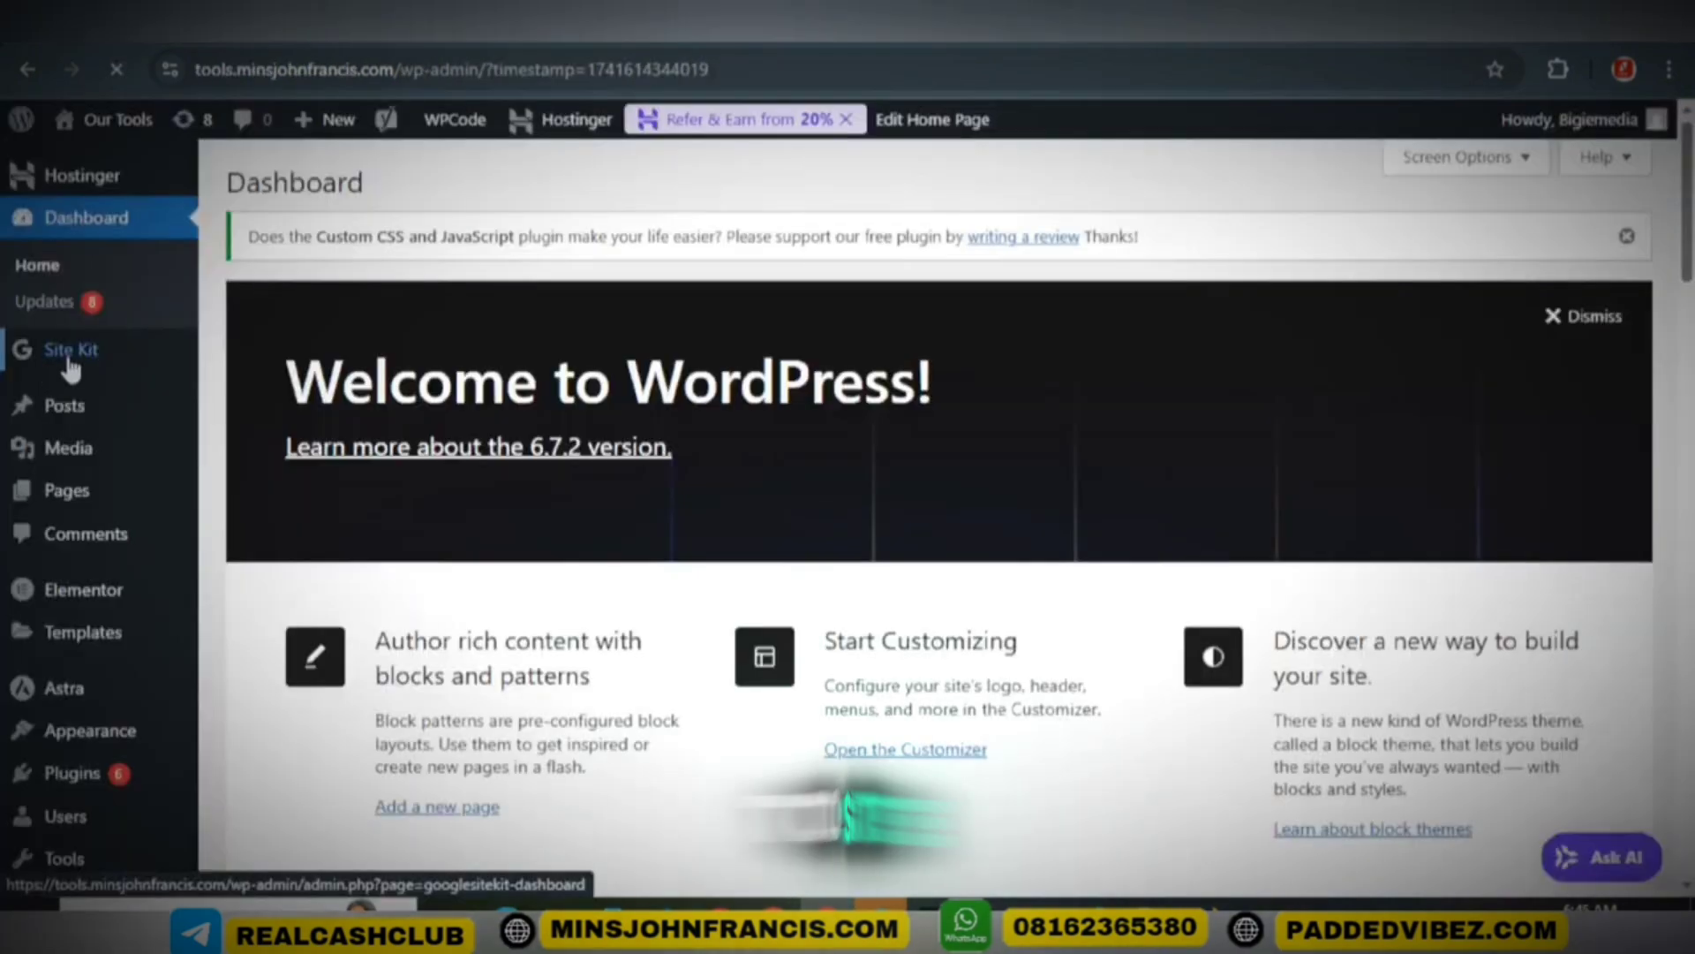
# From Site Kit's settings in WordPress, complete the Analytics setup with the tools account, tools property and minsjohnfrancis web data stream.
pyautogui.moveTo(71, 362)
pyautogui.click(260, 354)
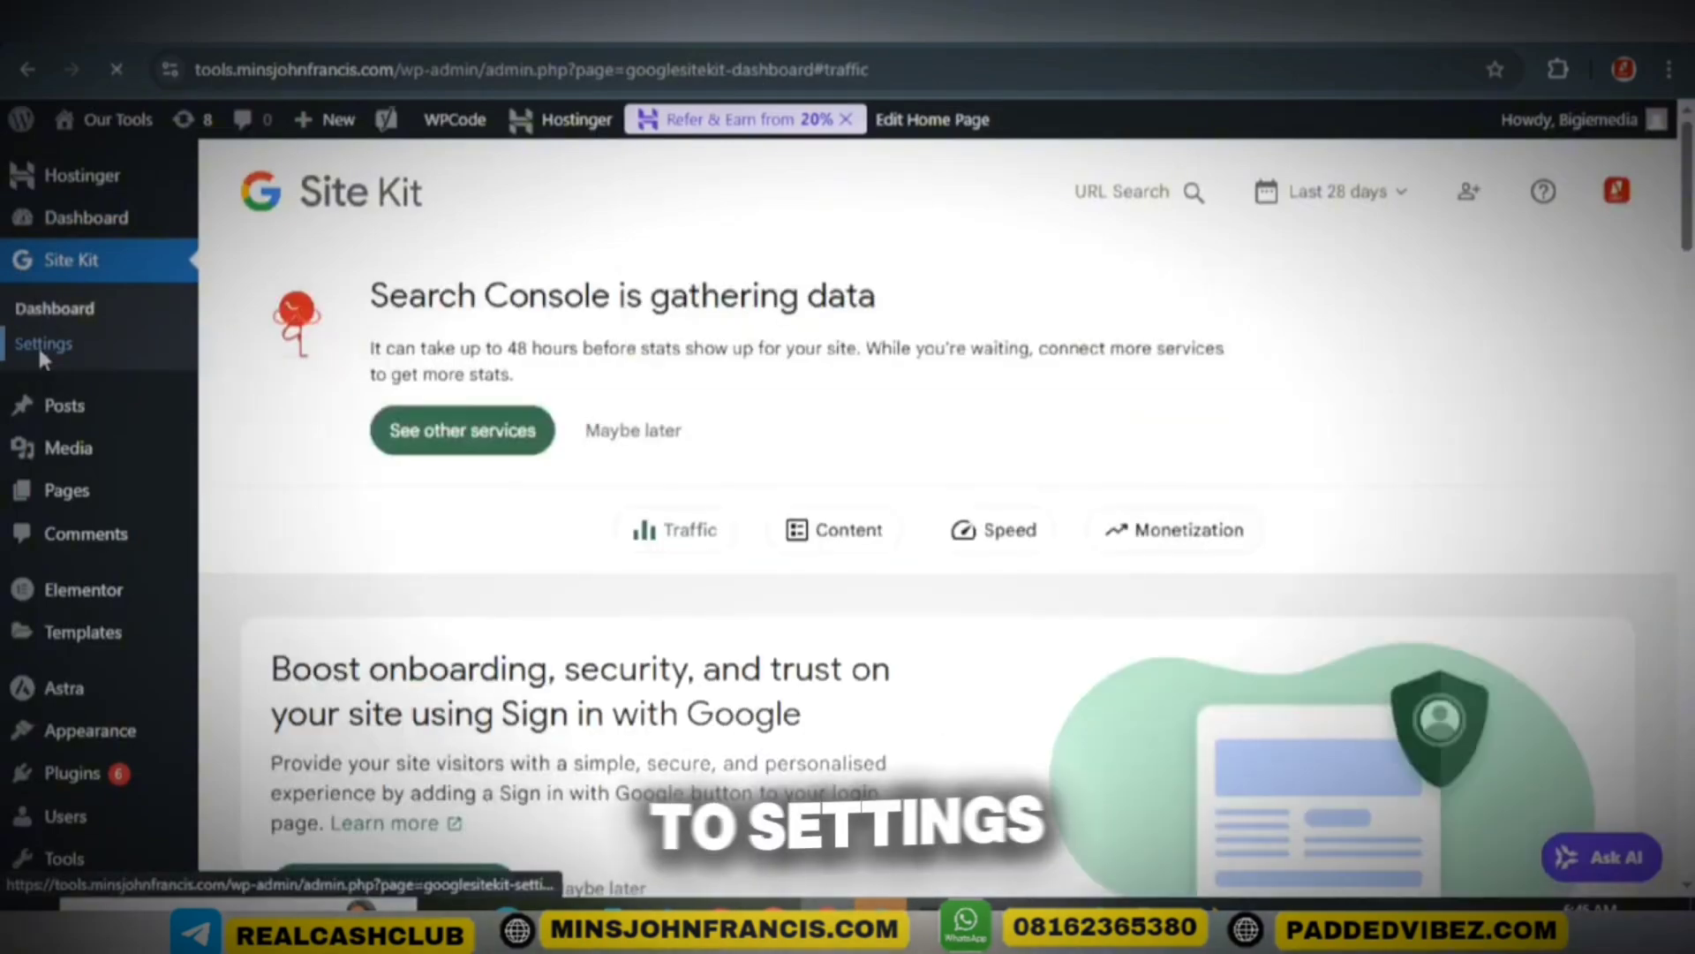
pyautogui.click(39, 344)
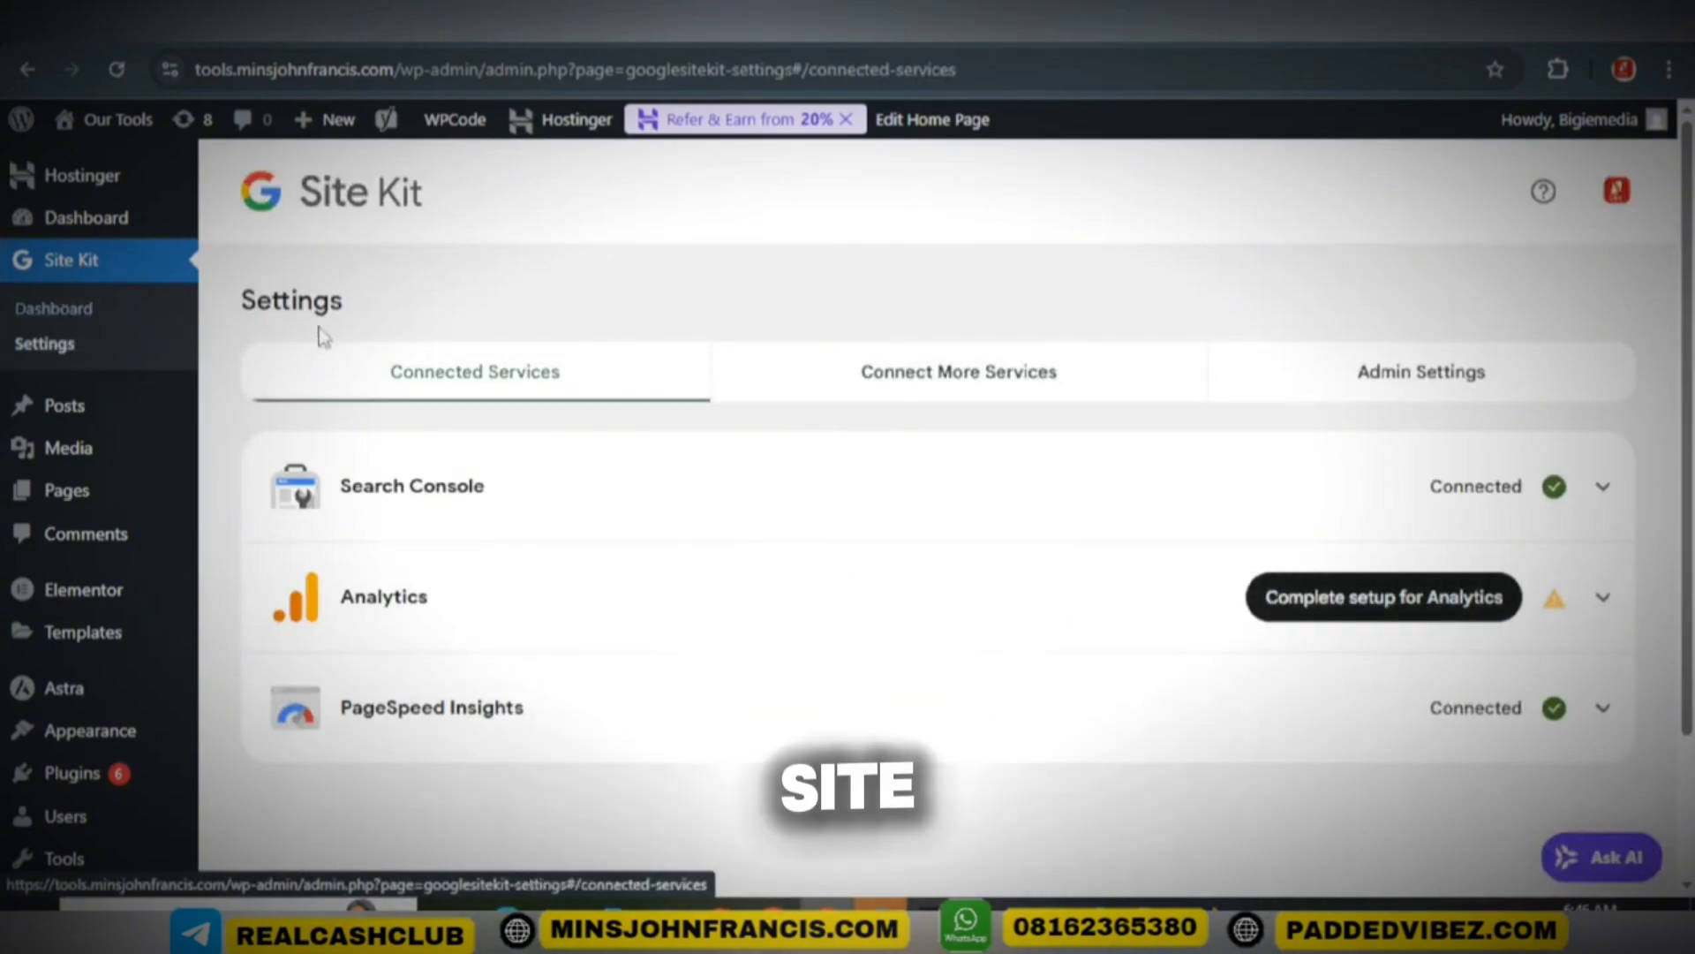
pyautogui.moveTo(84, 786)
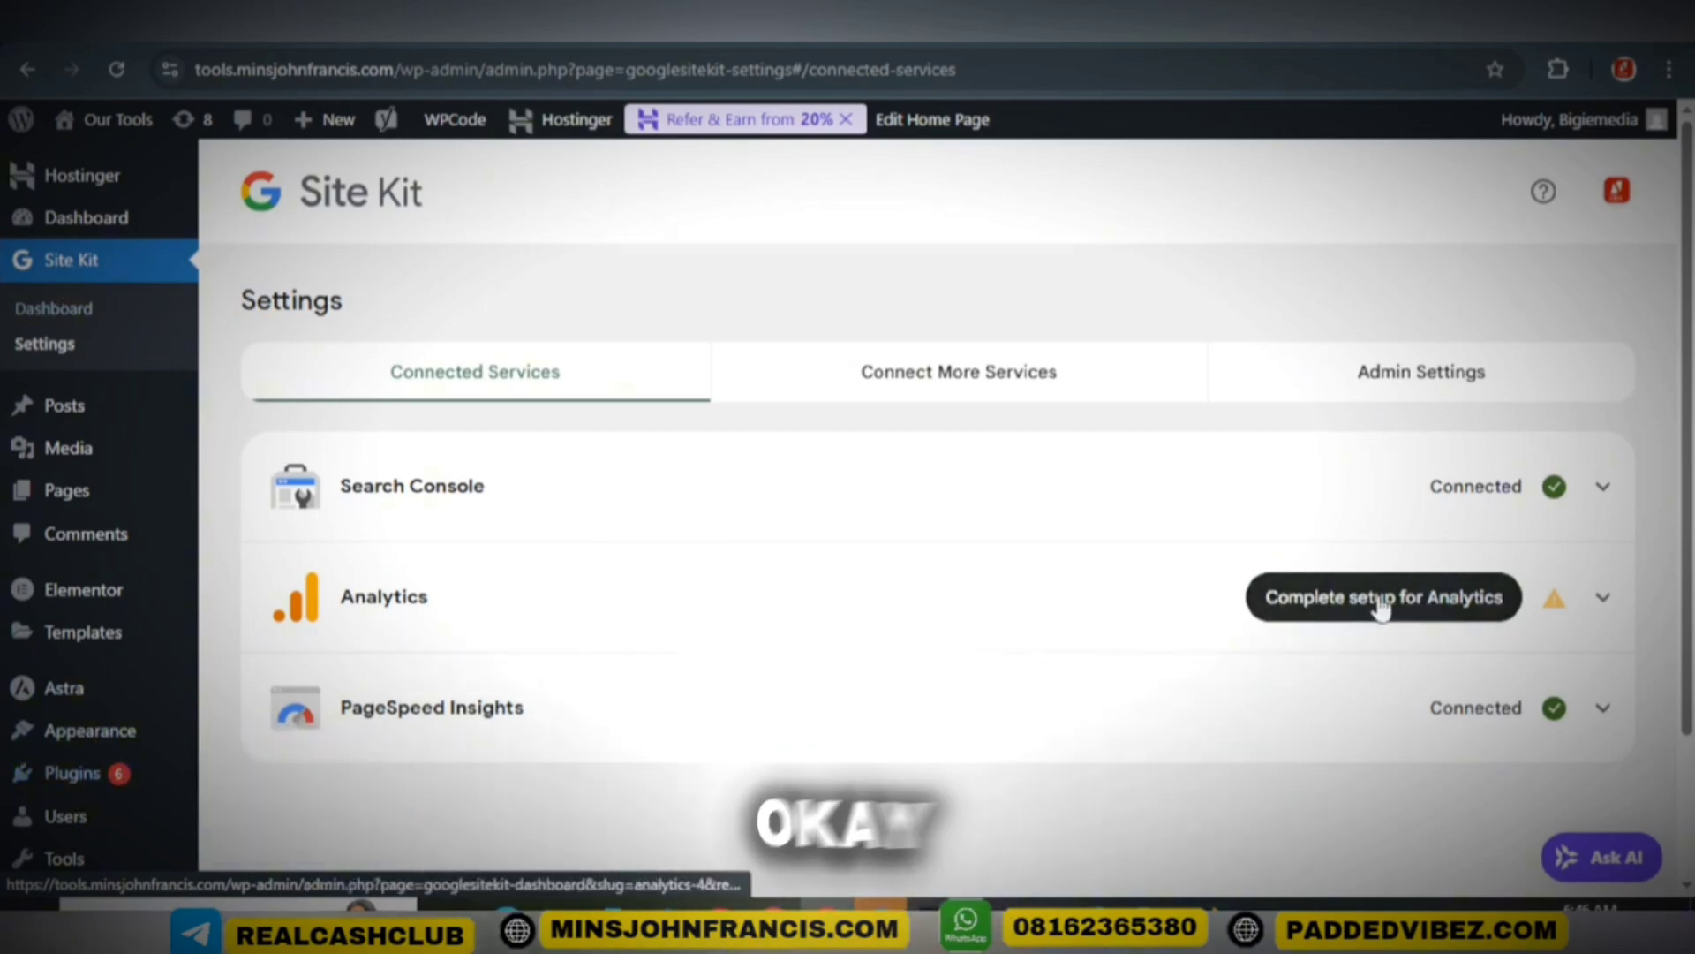
pyautogui.click(1439, 615)
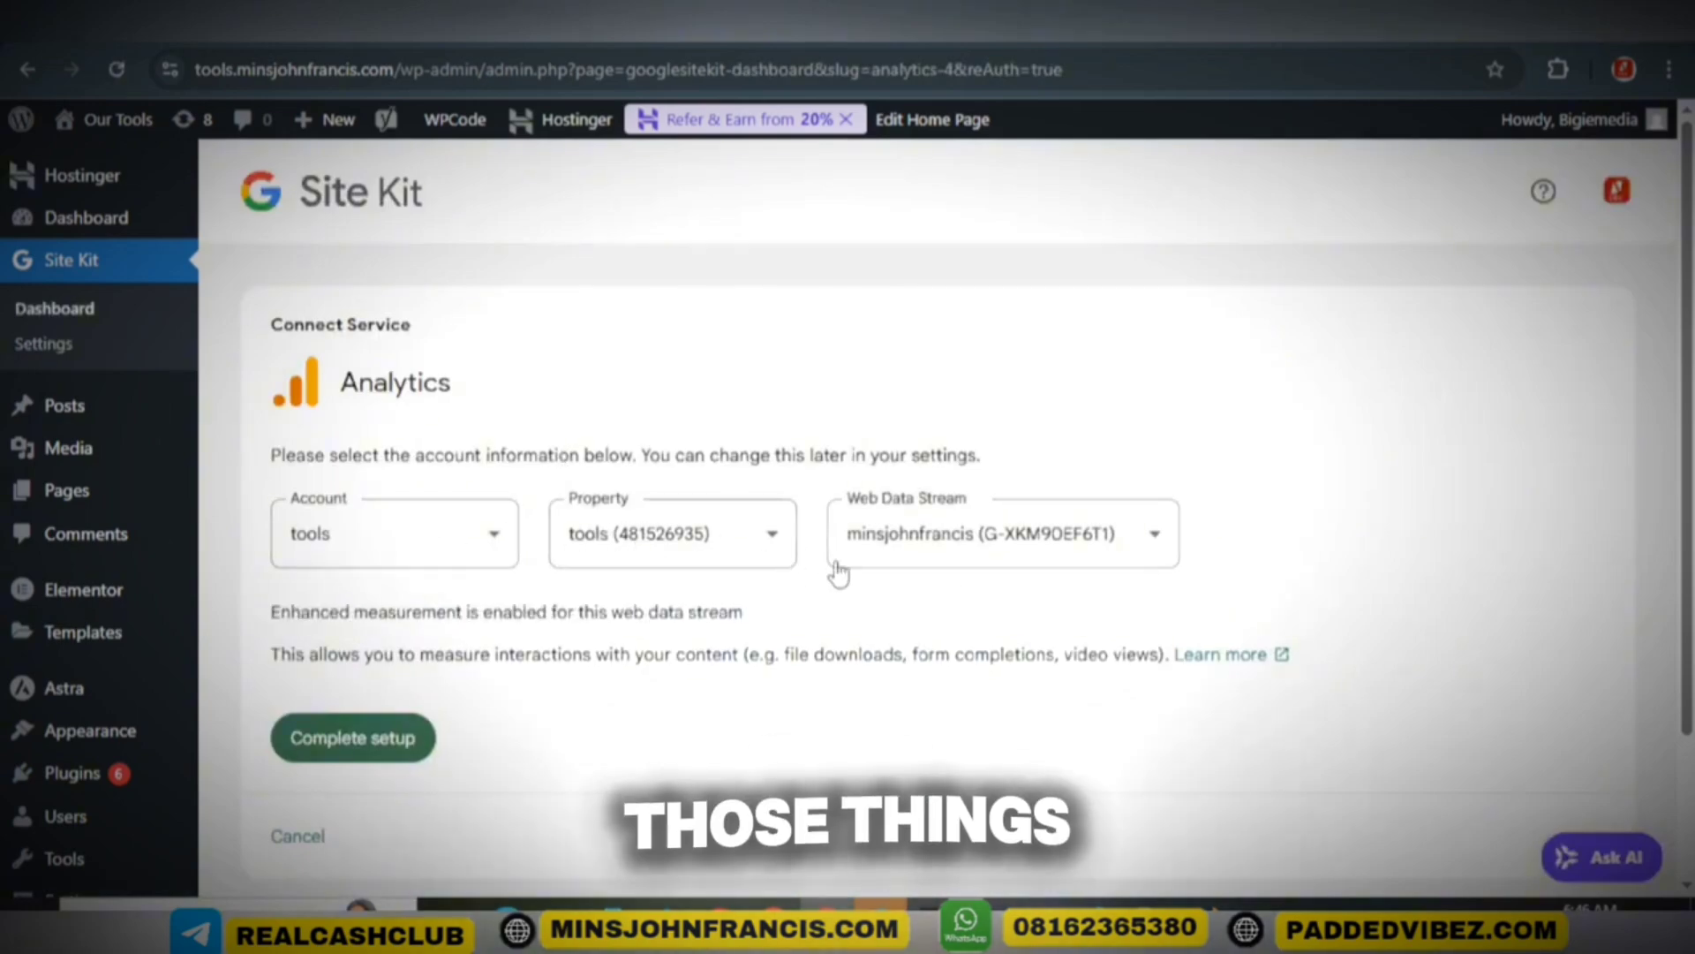
pyautogui.scroll(-2, 638, 580)
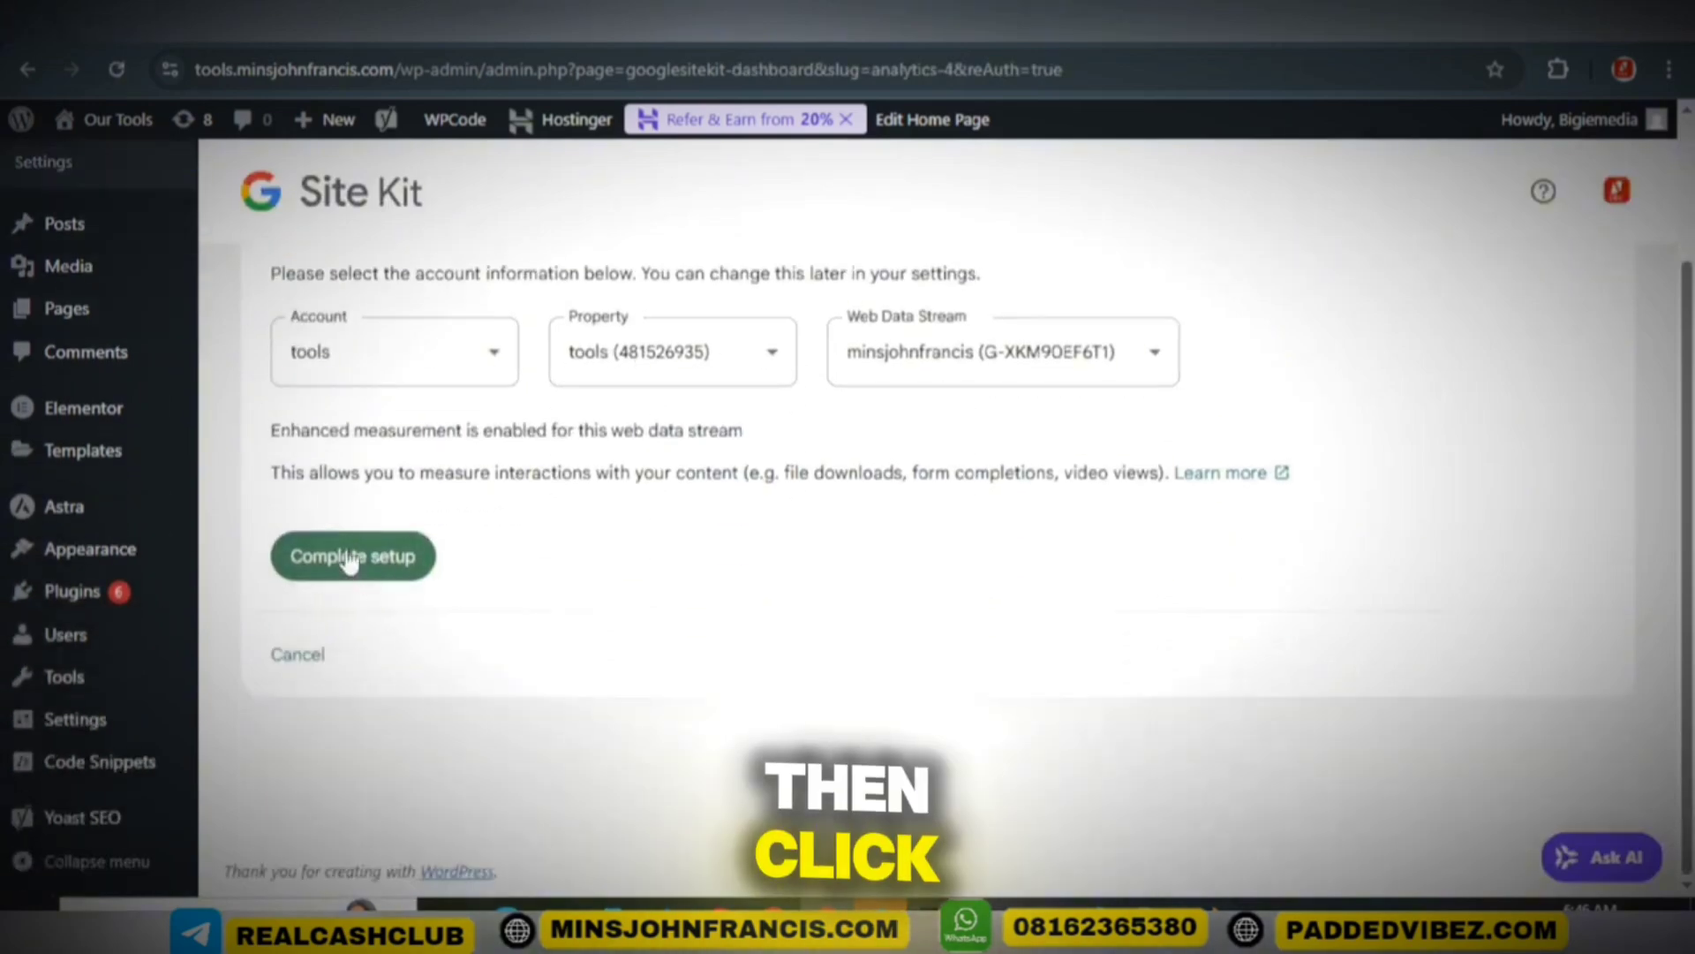
pyautogui.click(347, 552)
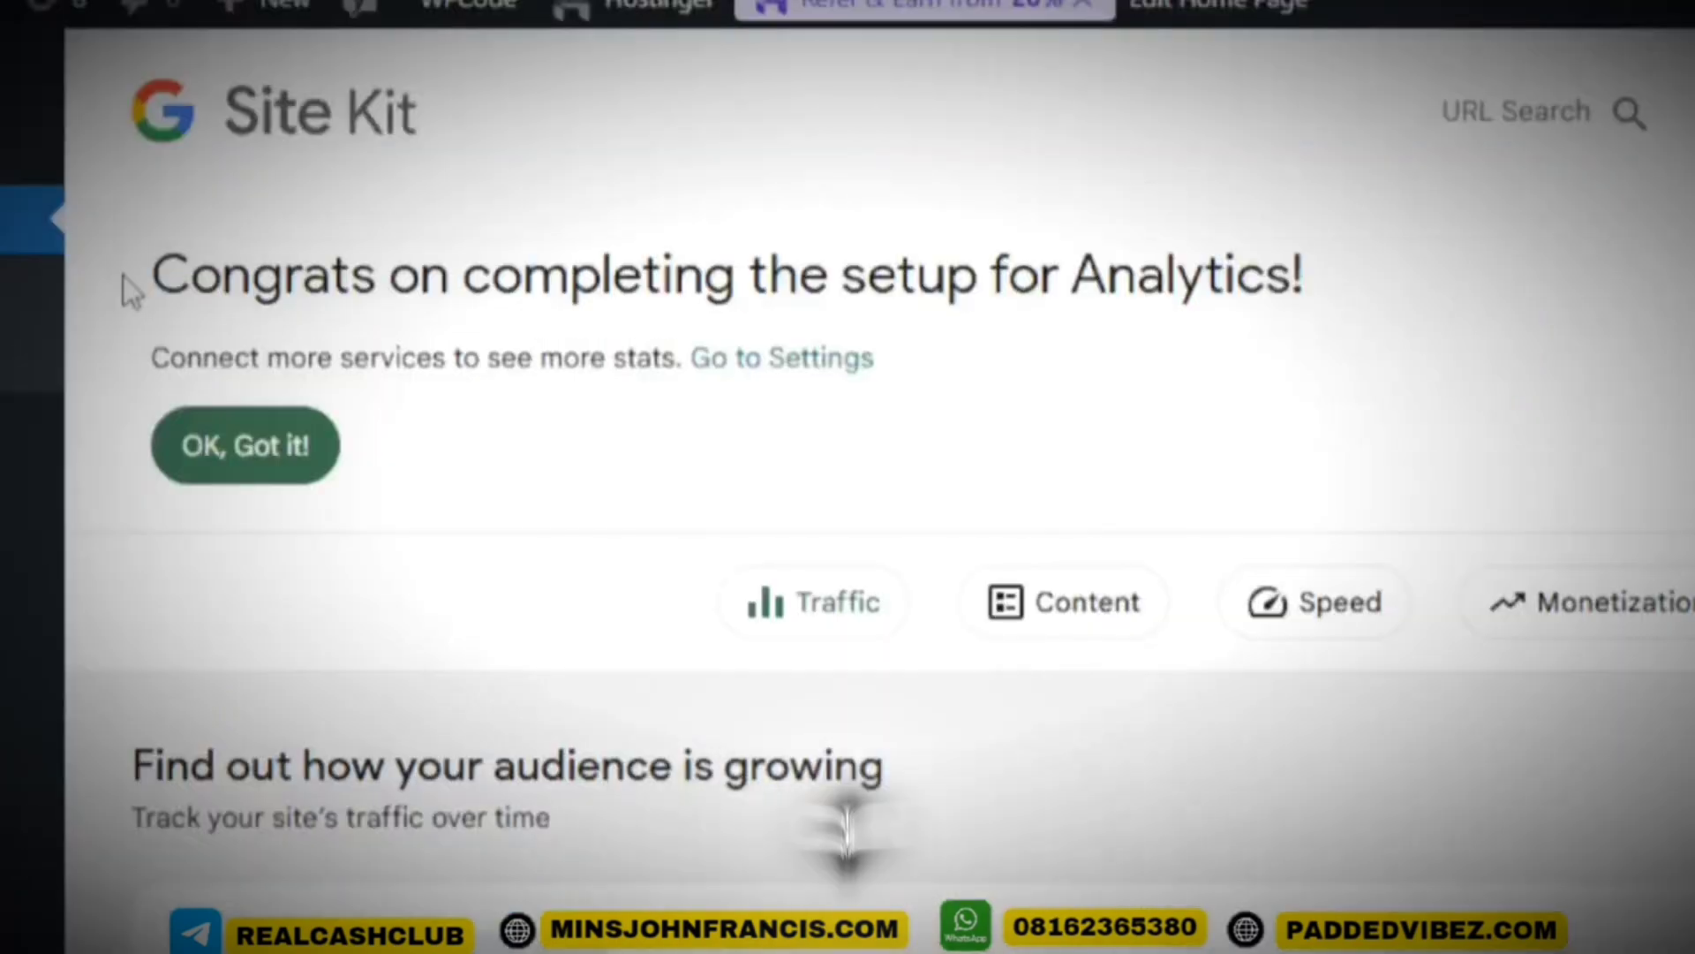
# Dismiss the Analytics setup message and postpone the suggestions for other services and Sign in with Google.
pyautogui.moveTo(234, 296); pyautogui.dragTo(900, 265)
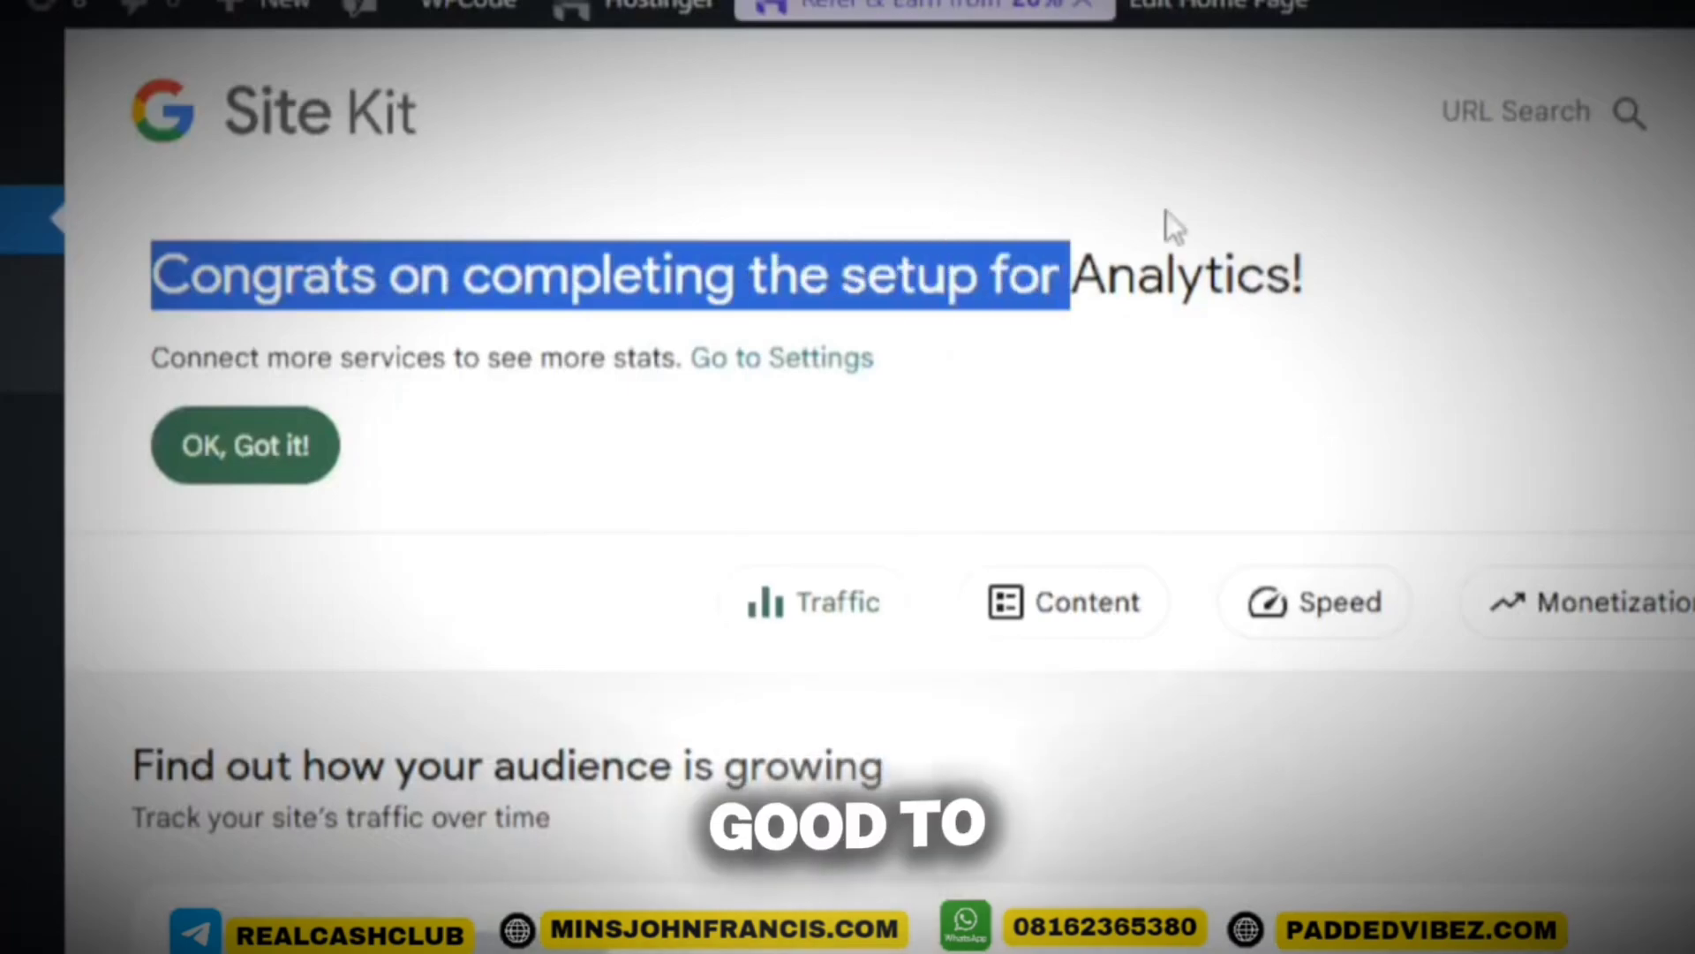
pyautogui.moveTo(1165, 212); pyautogui.dragTo(1401, 212)
pyautogui.click(1523, 427)
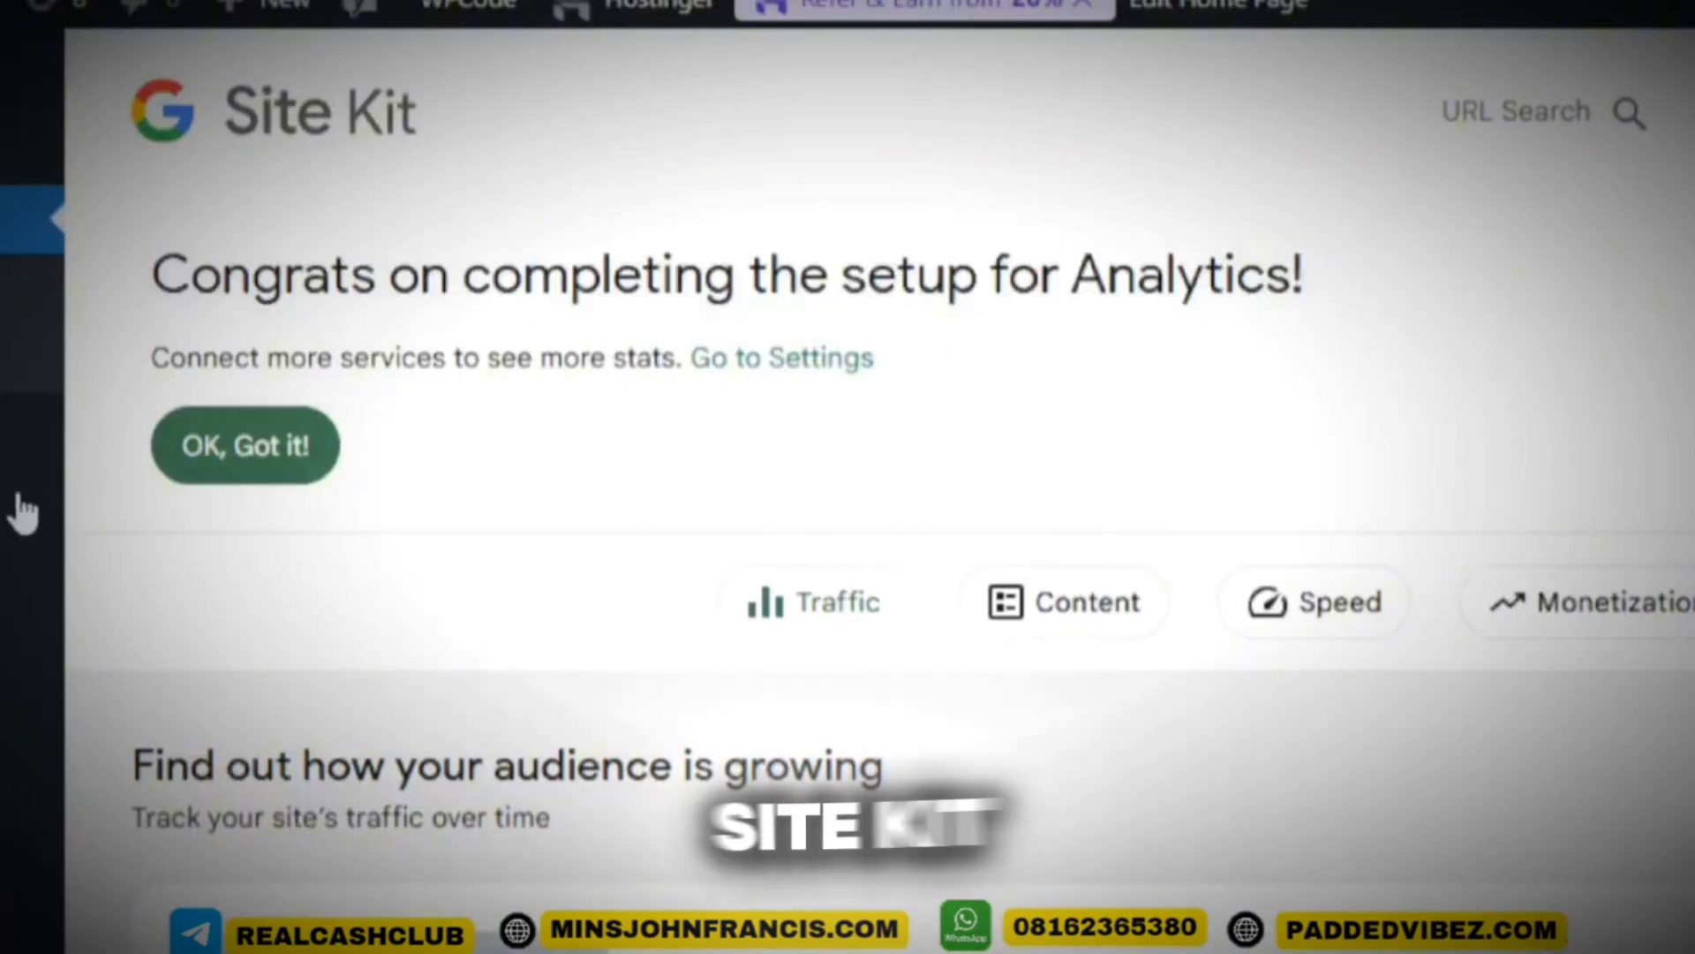
pyautogui.click(240, 488)
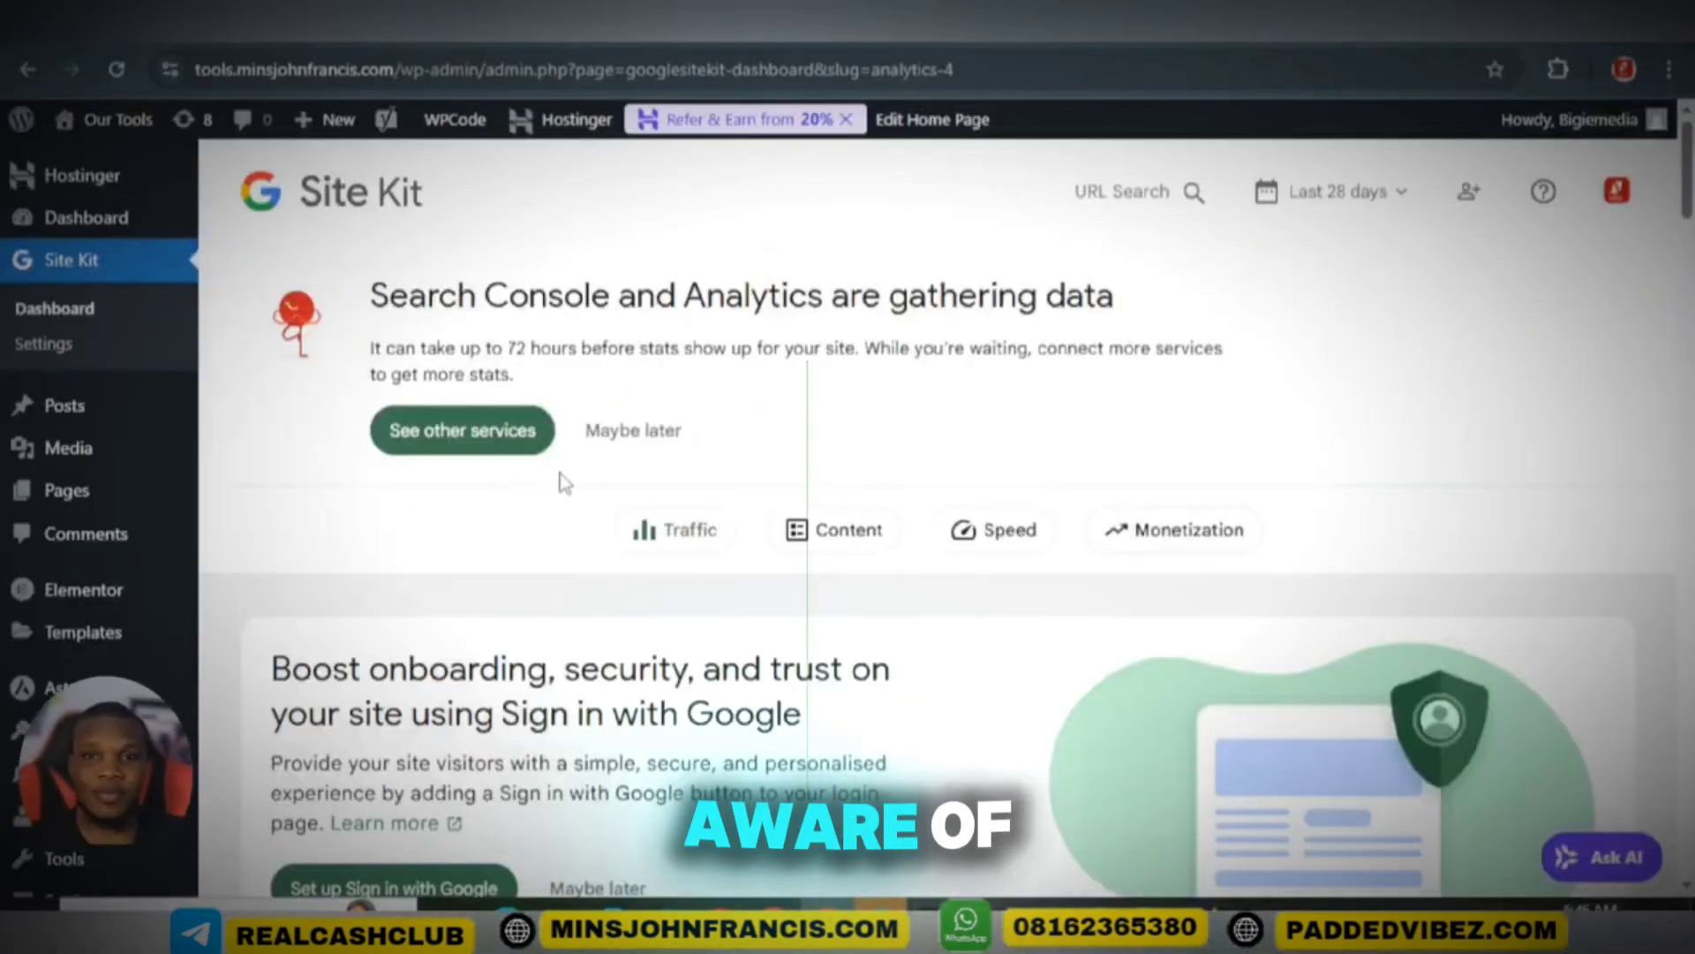
pyautogui.click(634, 441)
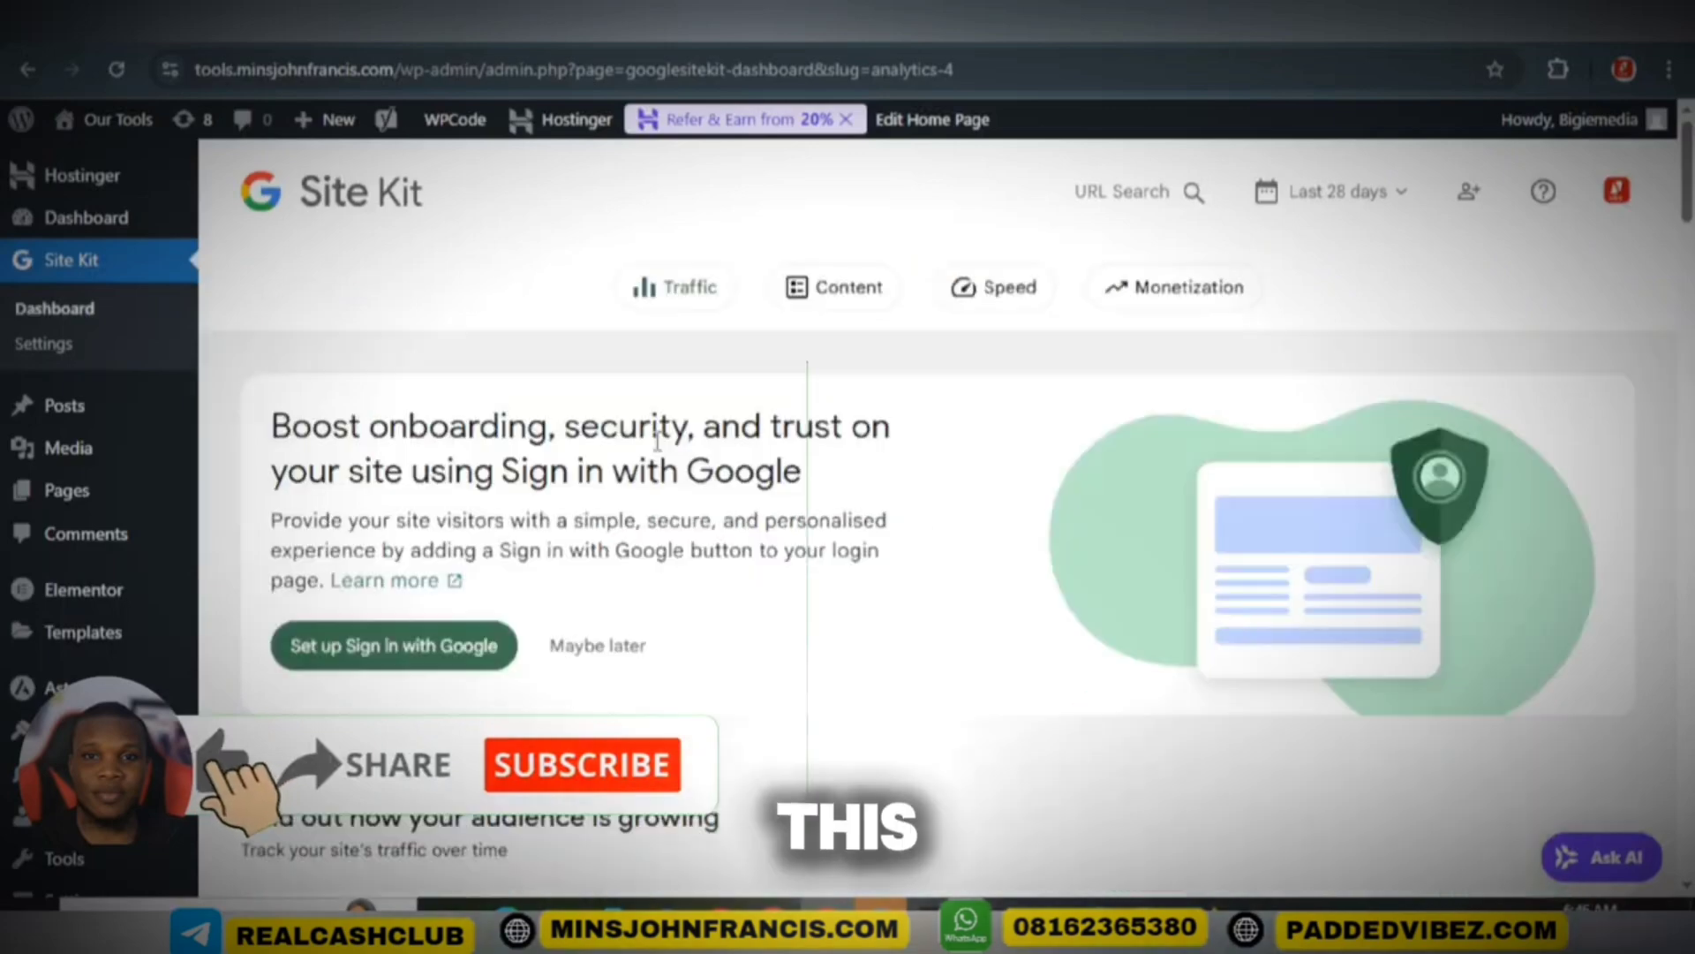
pyautogui.click(582, 644)
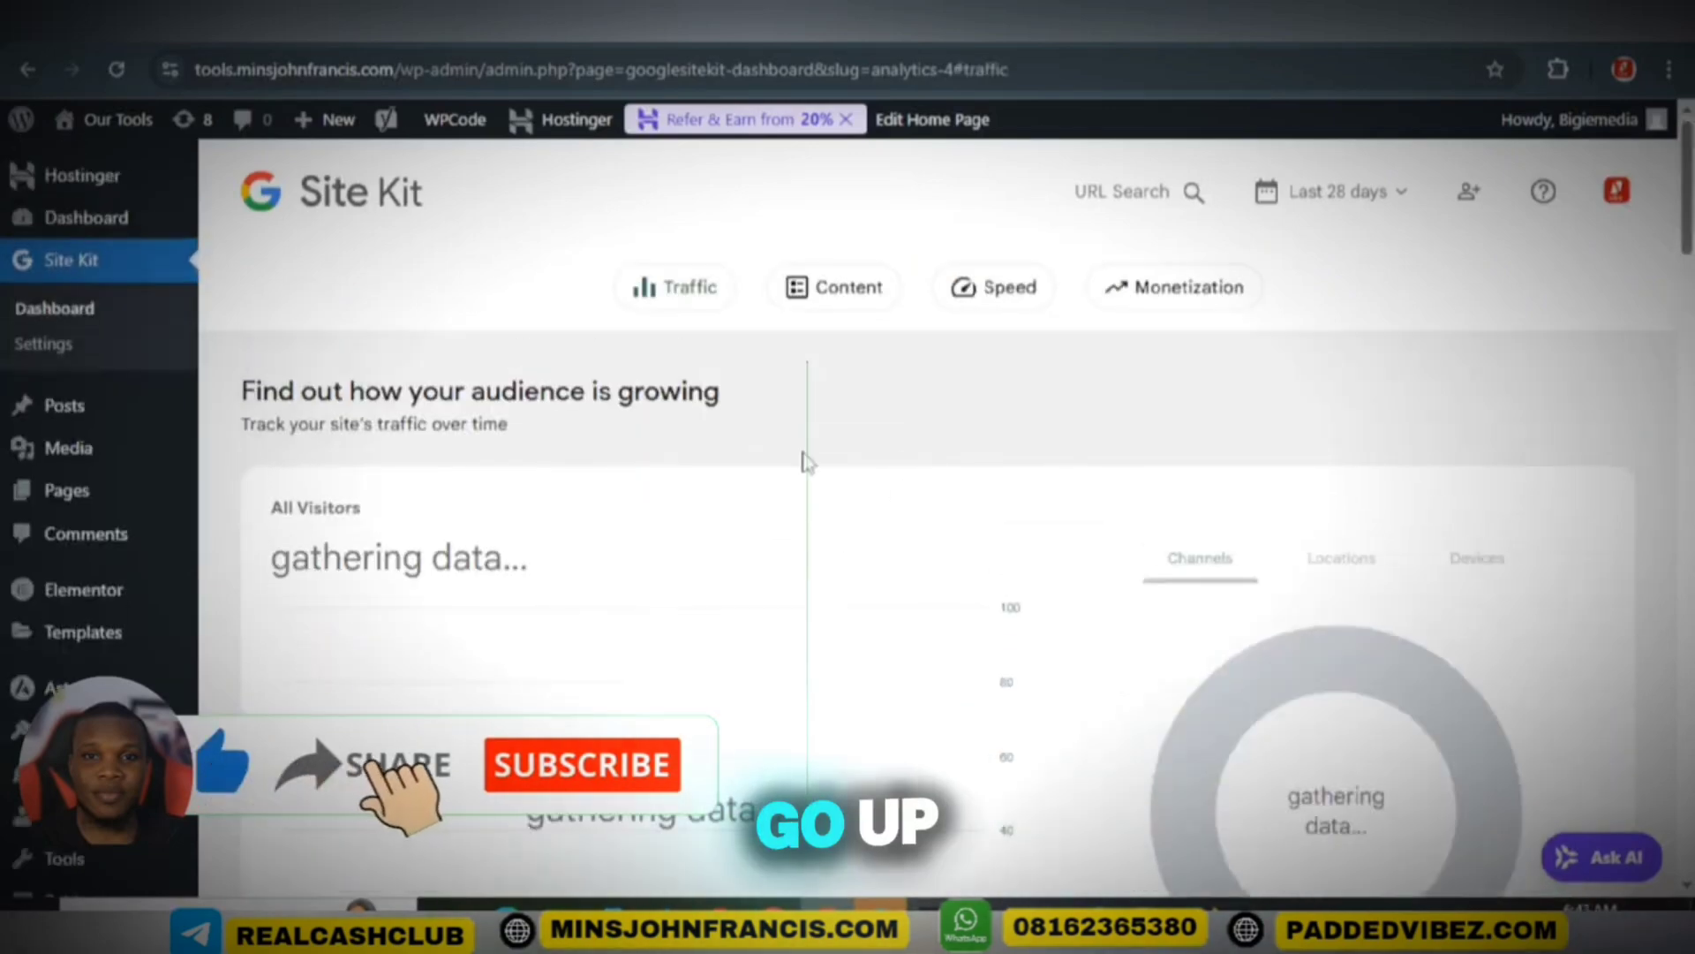
# Look through the Hostinger plugin's tools, open its AI Content Creator and choose Posts as the content type.
pyautogui.moveTo(78, 187)
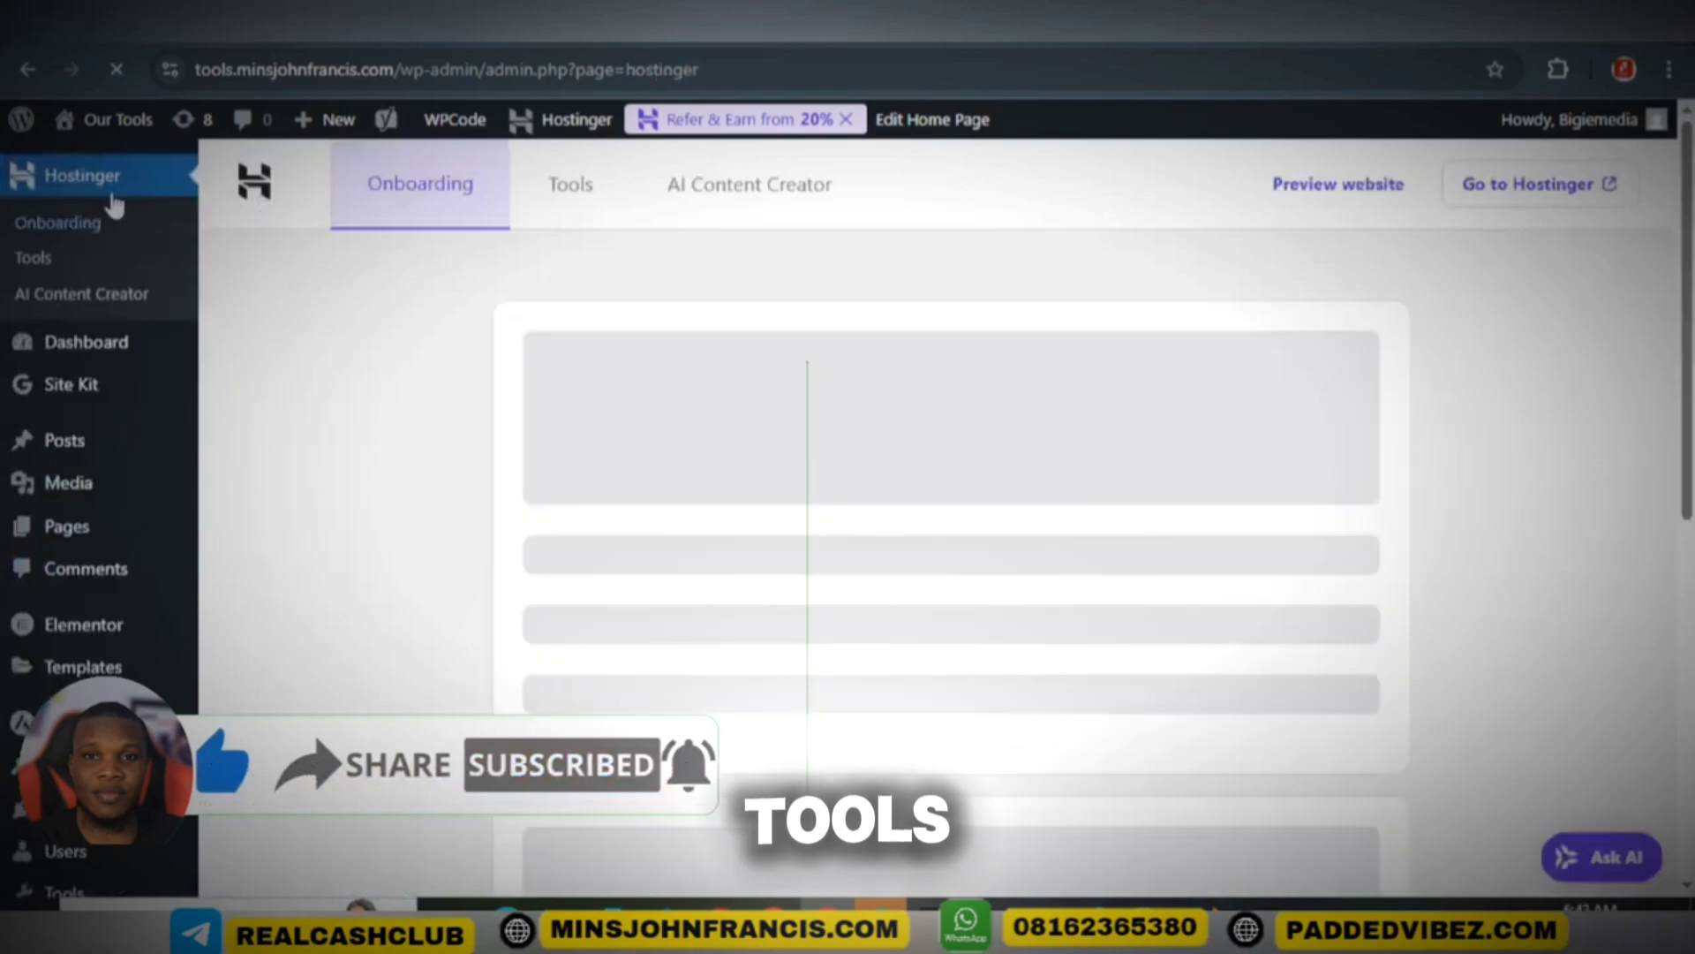
pyautogui.scroll(-3, 798, 680)
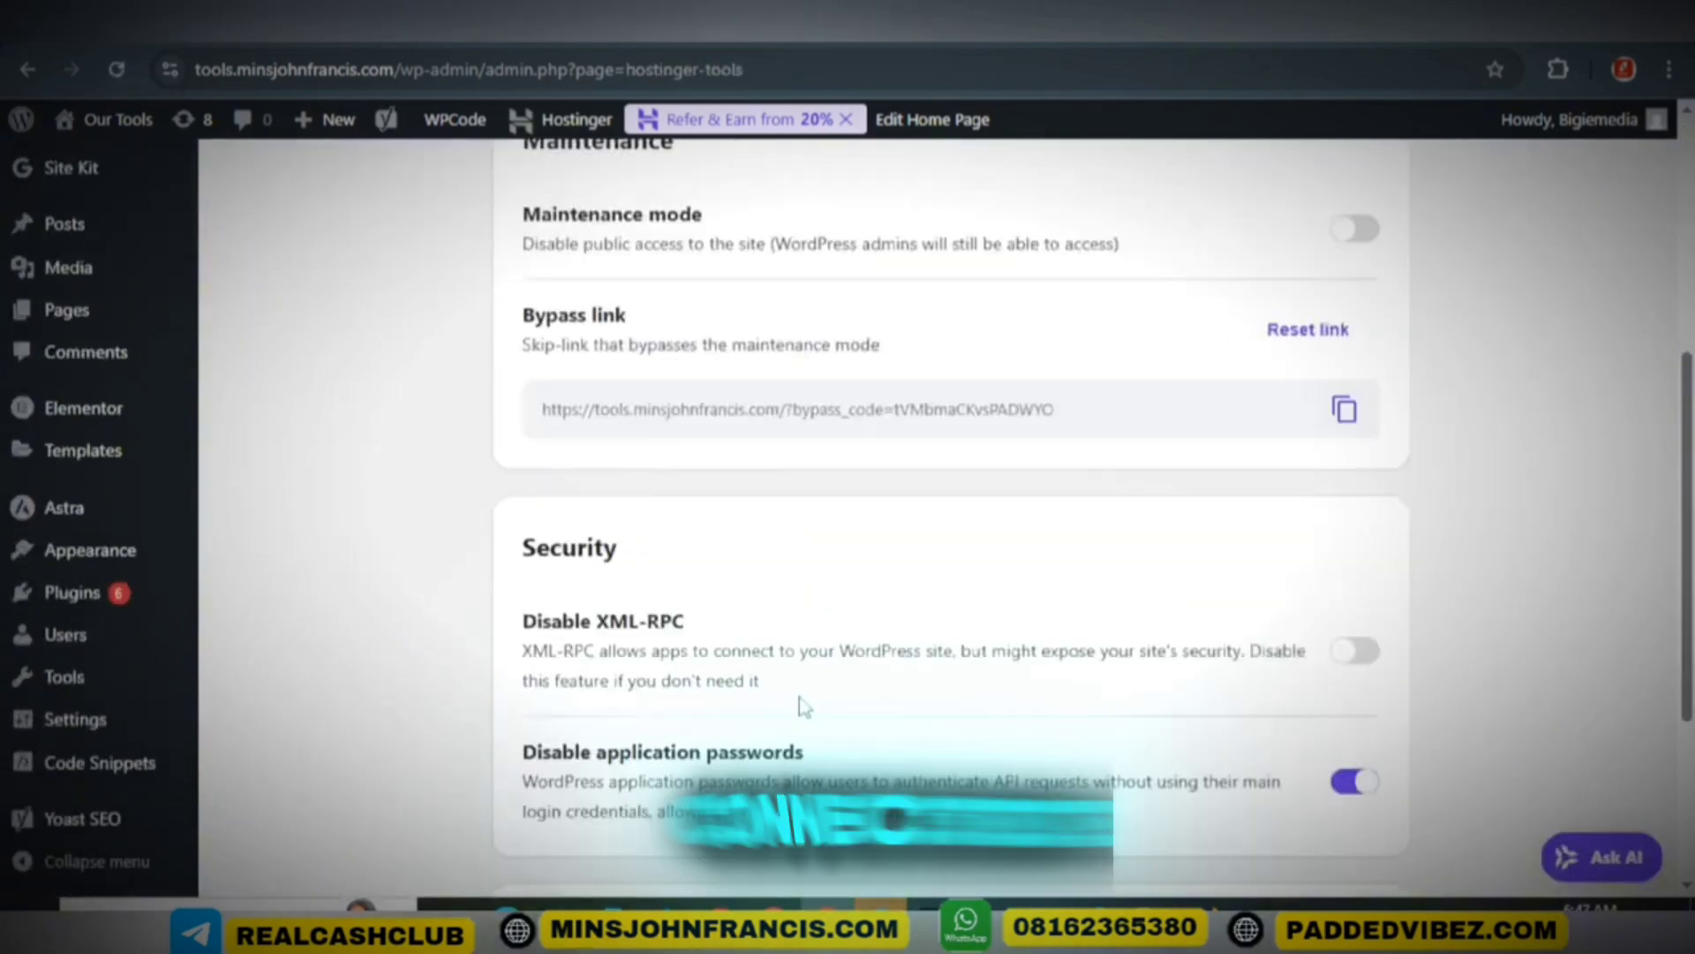
pyautogui.scroll(-3, 798, 707)
pyautogui.scroll(8, 740, 415)
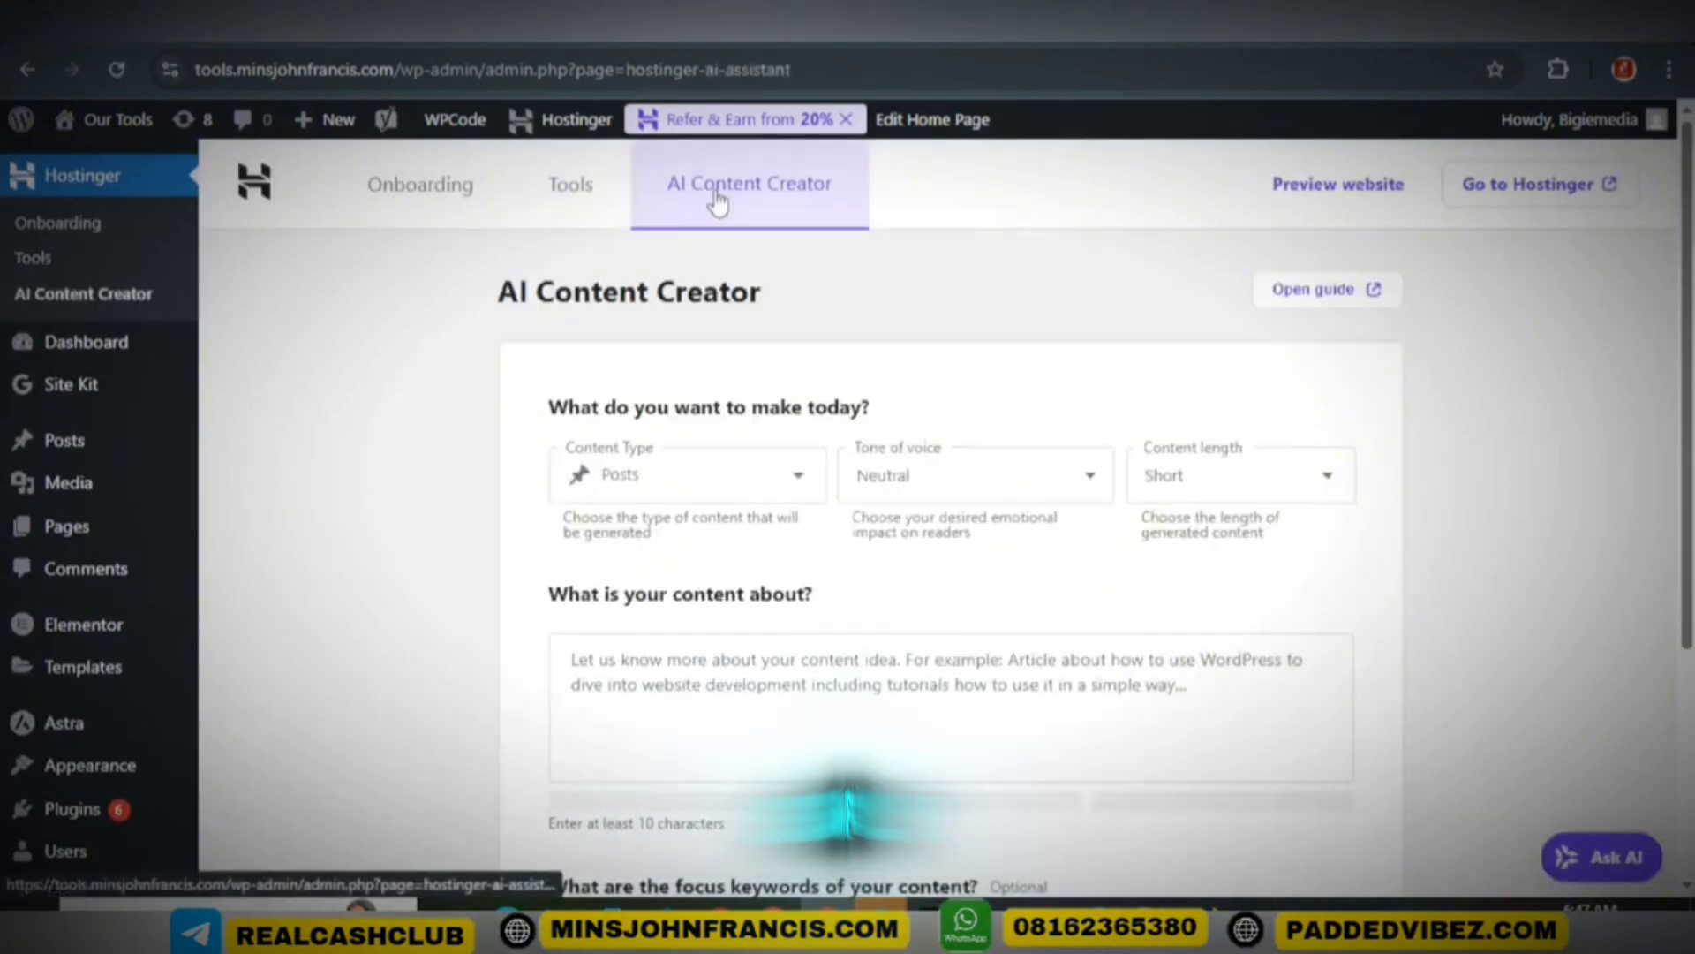
pyautogui.click(743, 491)
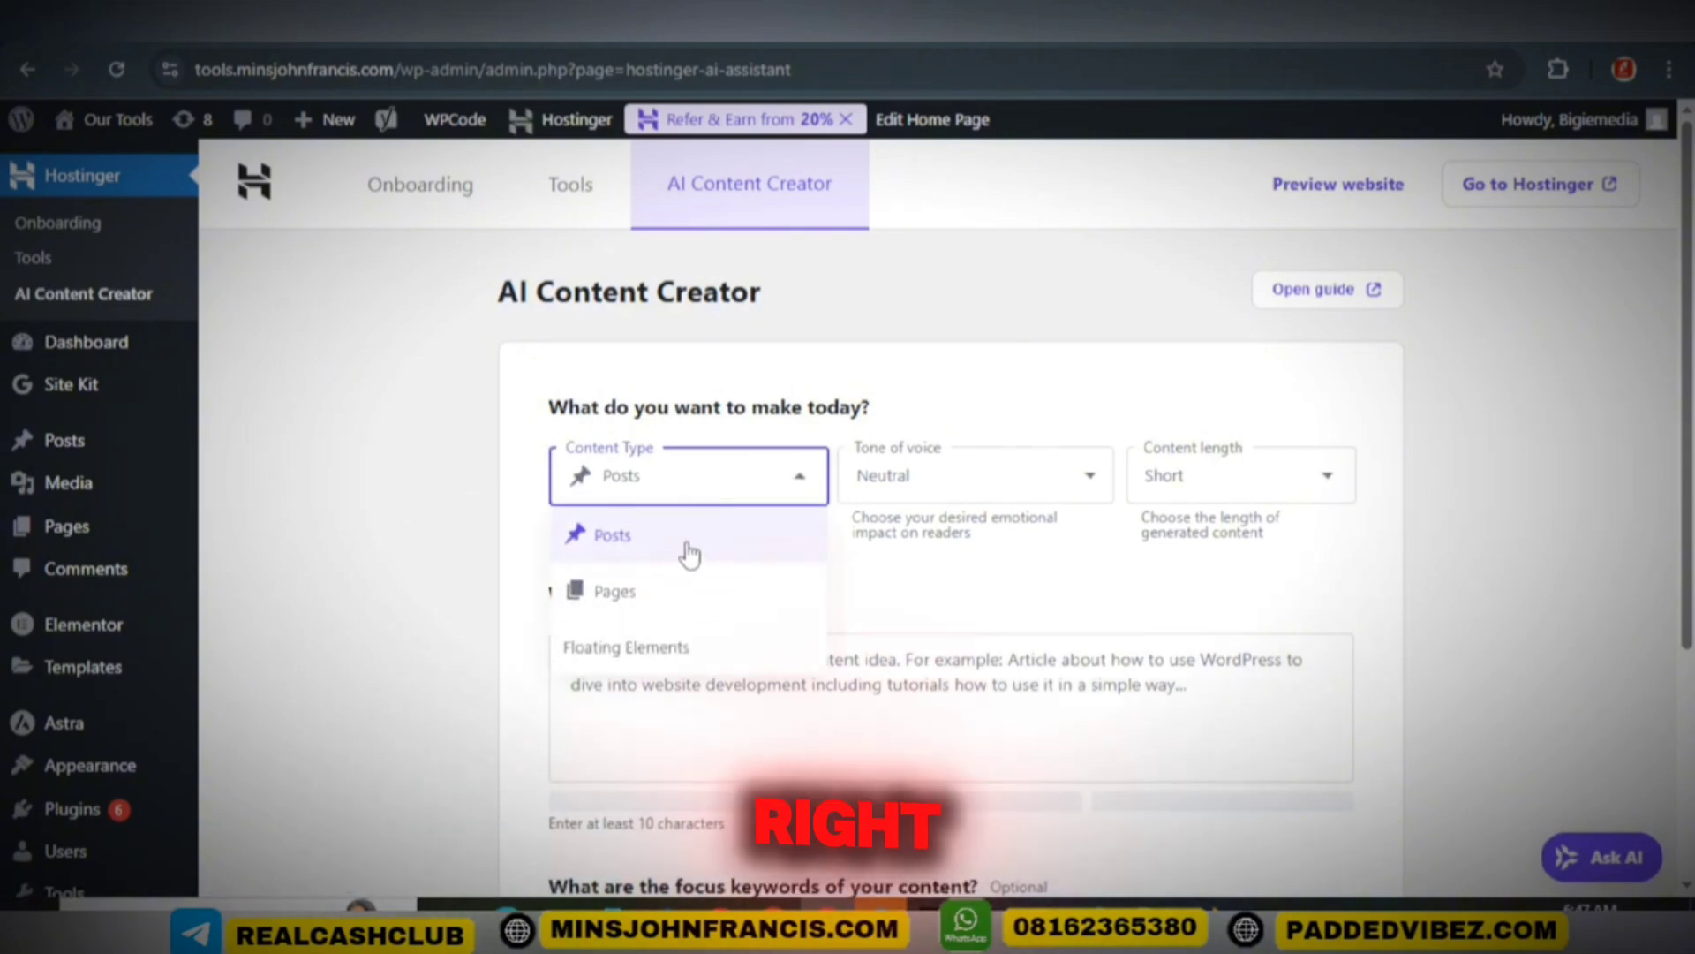
pyautogui.click(624, 546)
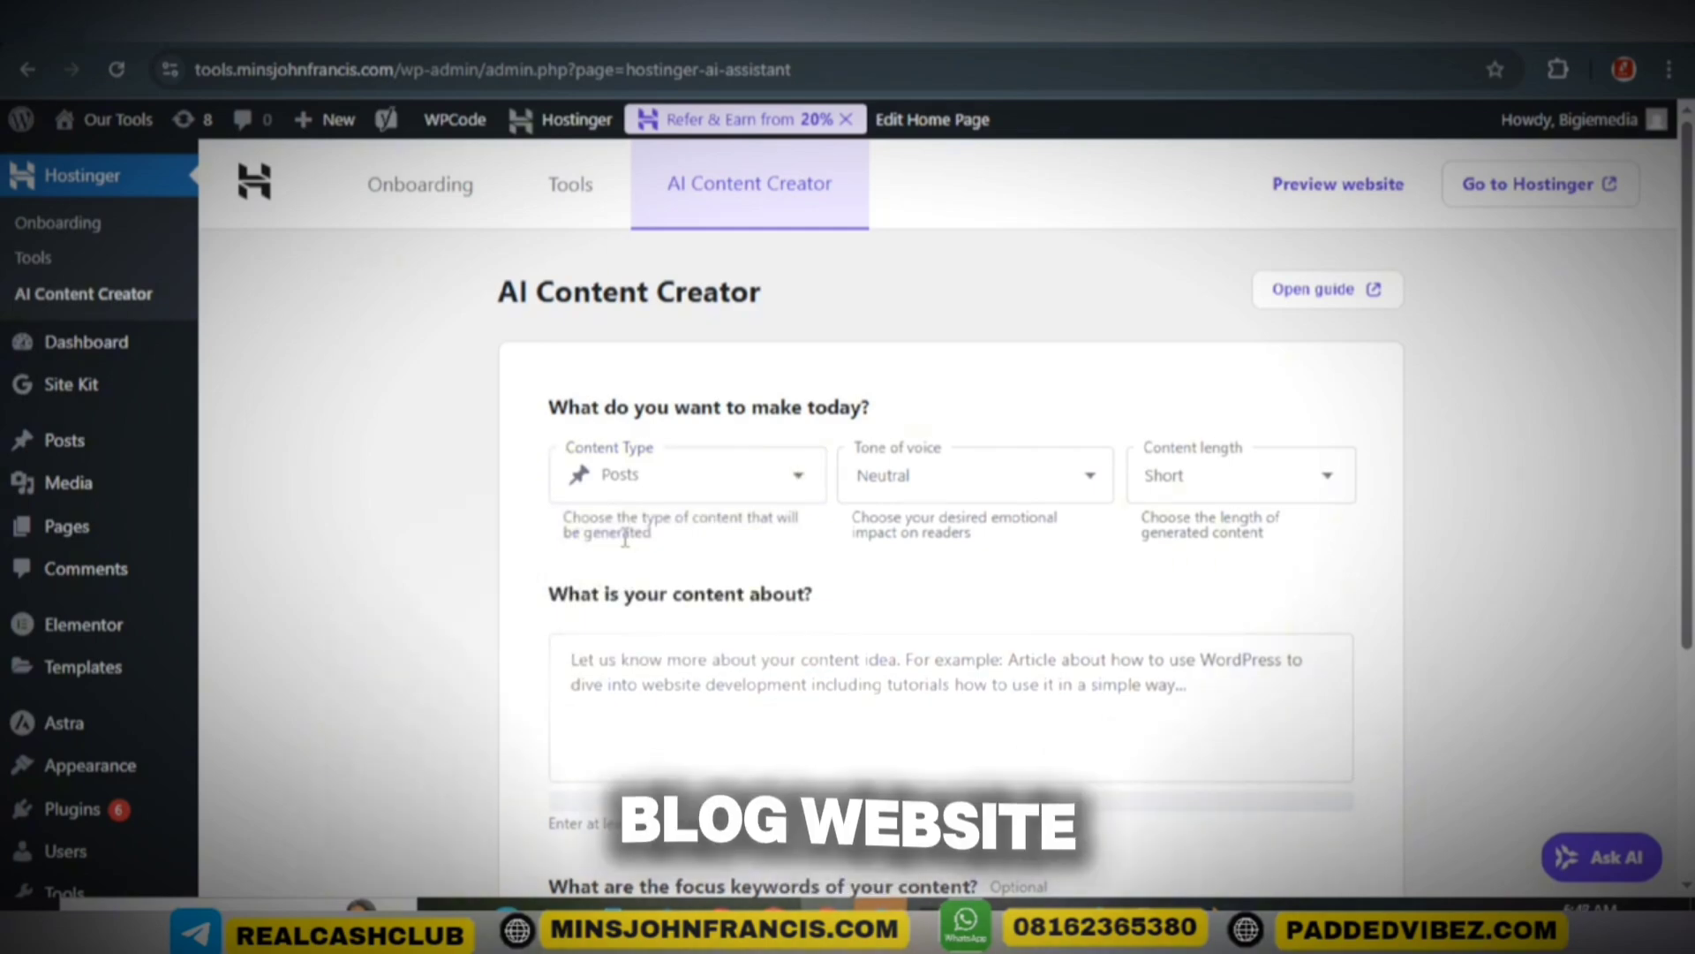
# Keep the Neutral tone of voice and set the content length to Long for the AI-generated post.
pyautogui.click(971, 477)
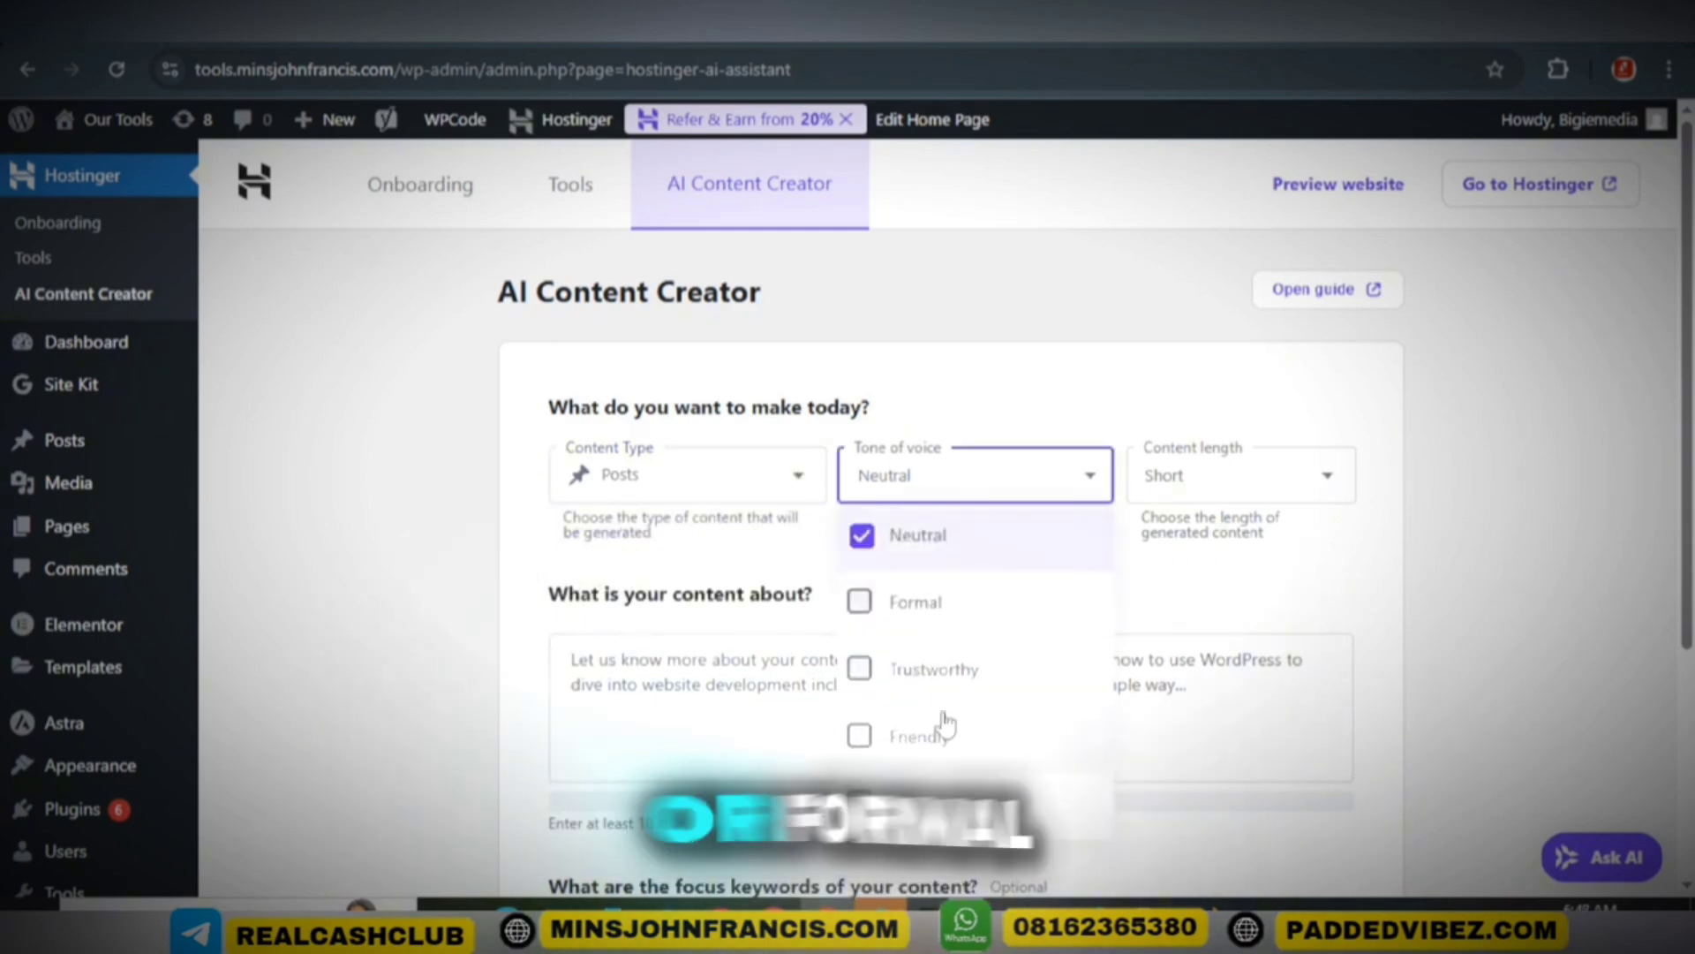
pyautogui.click(1203, 468)
pyautogui.click(1281, 490)
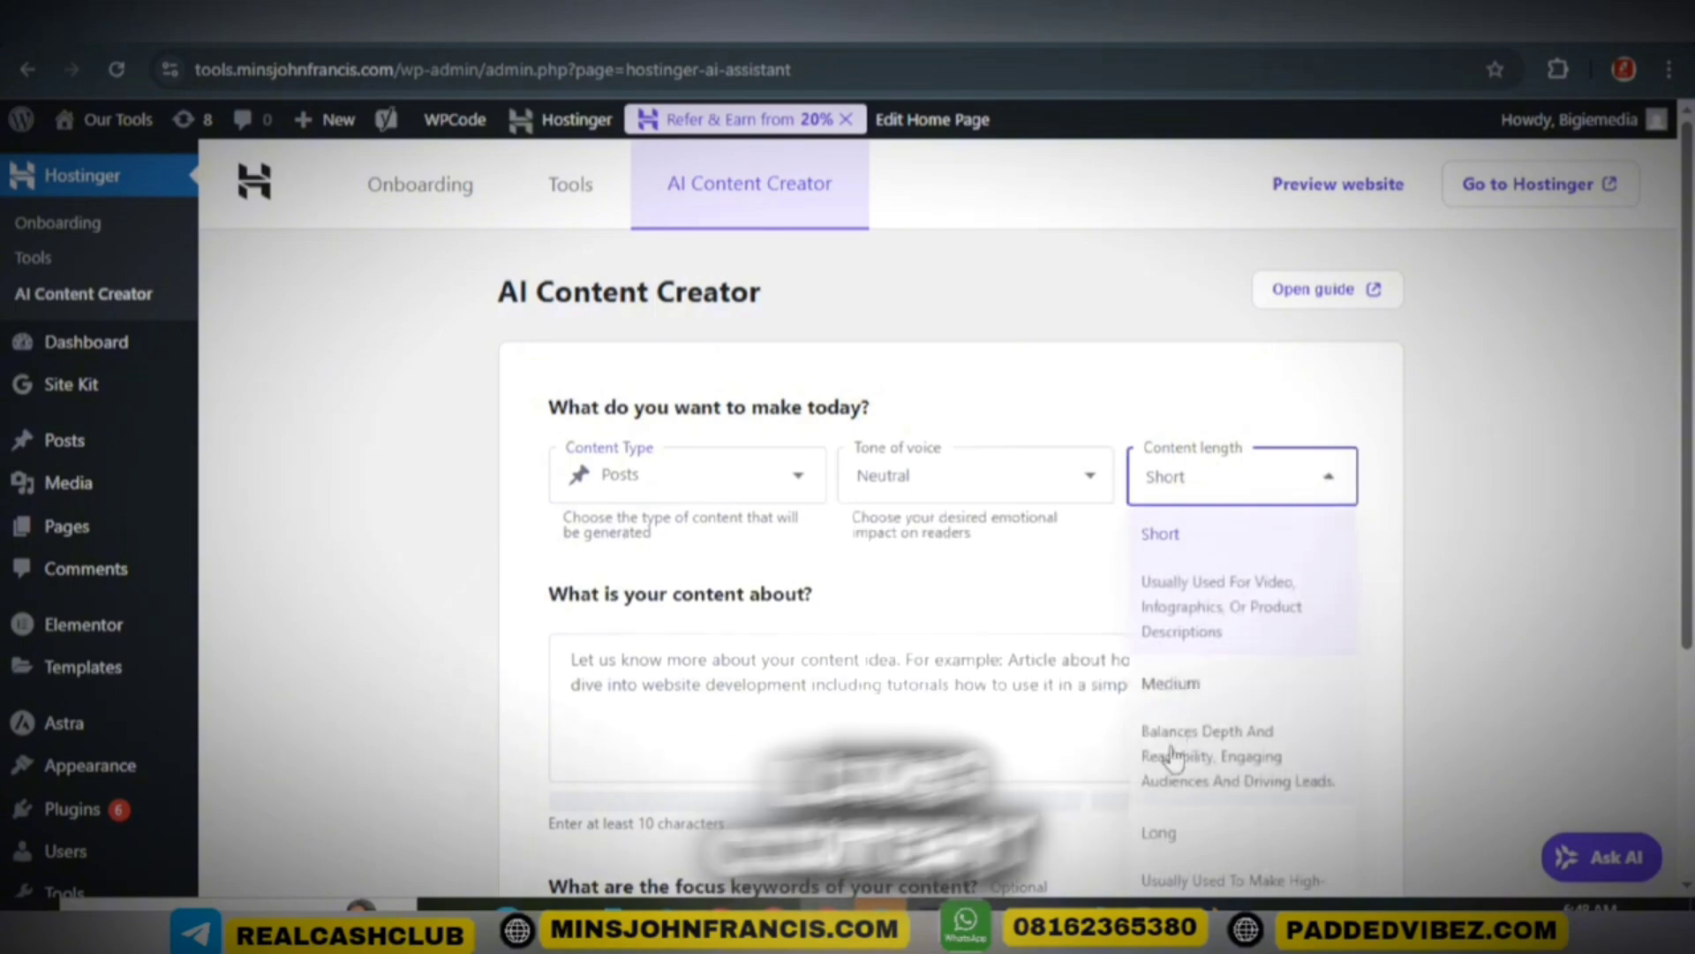
pyautogui.scroll(-2, 1215, 711)
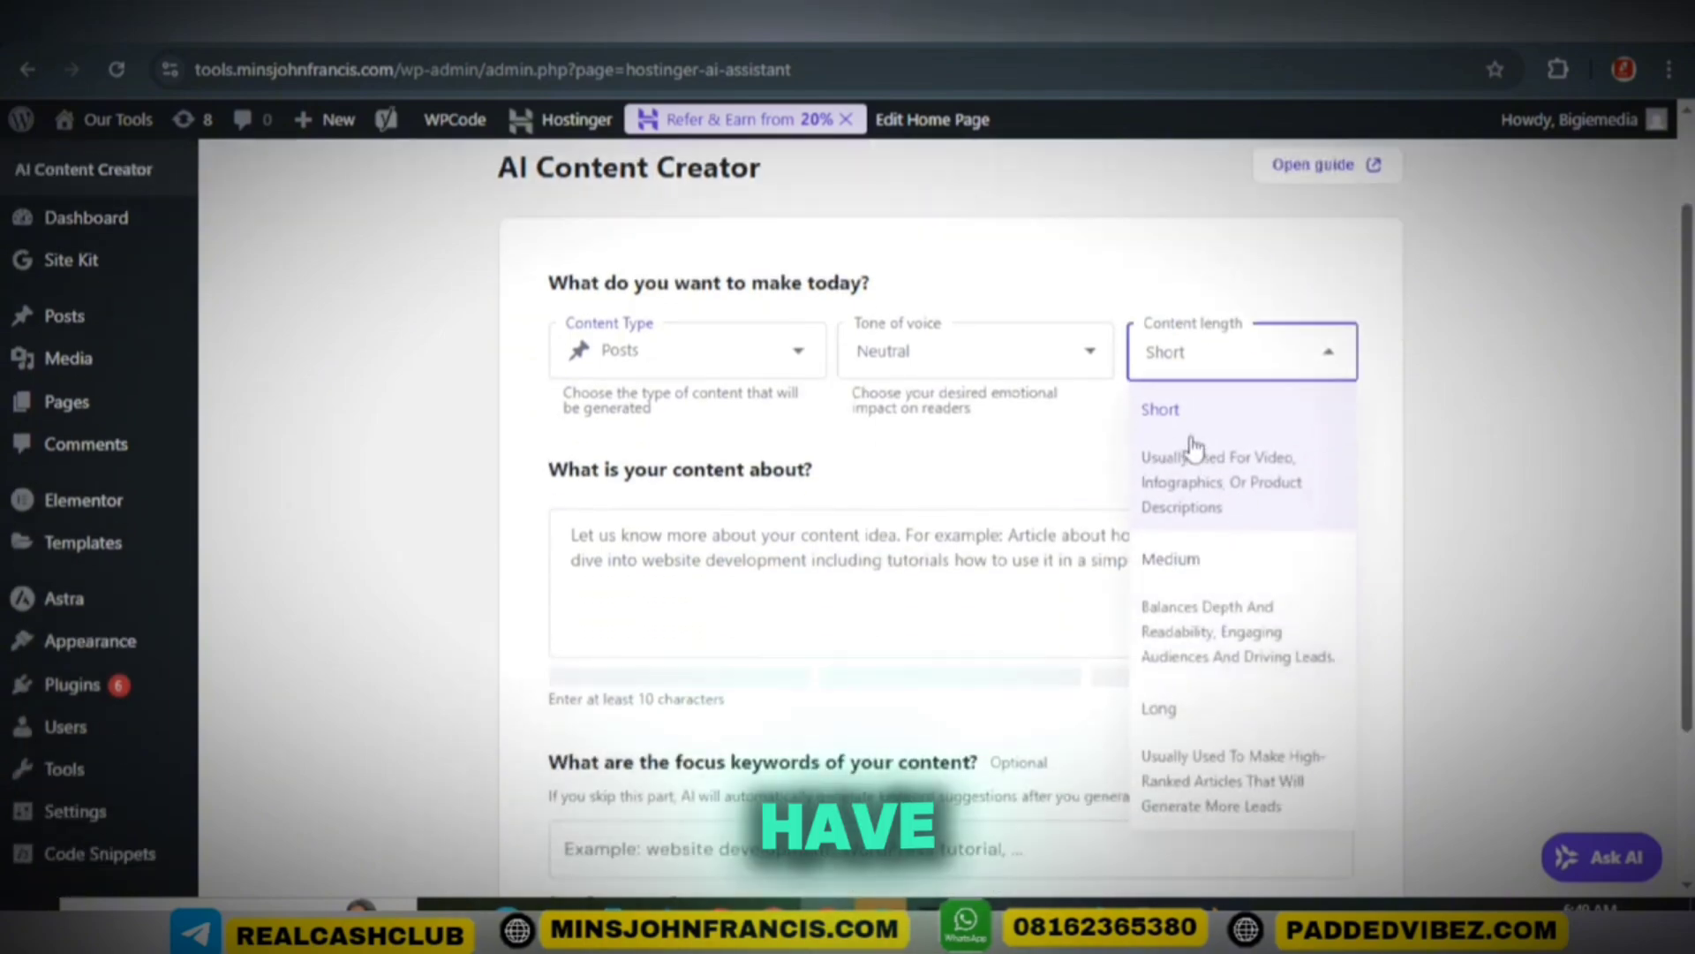
pyautogui.scroll(-2, 1221, 607)
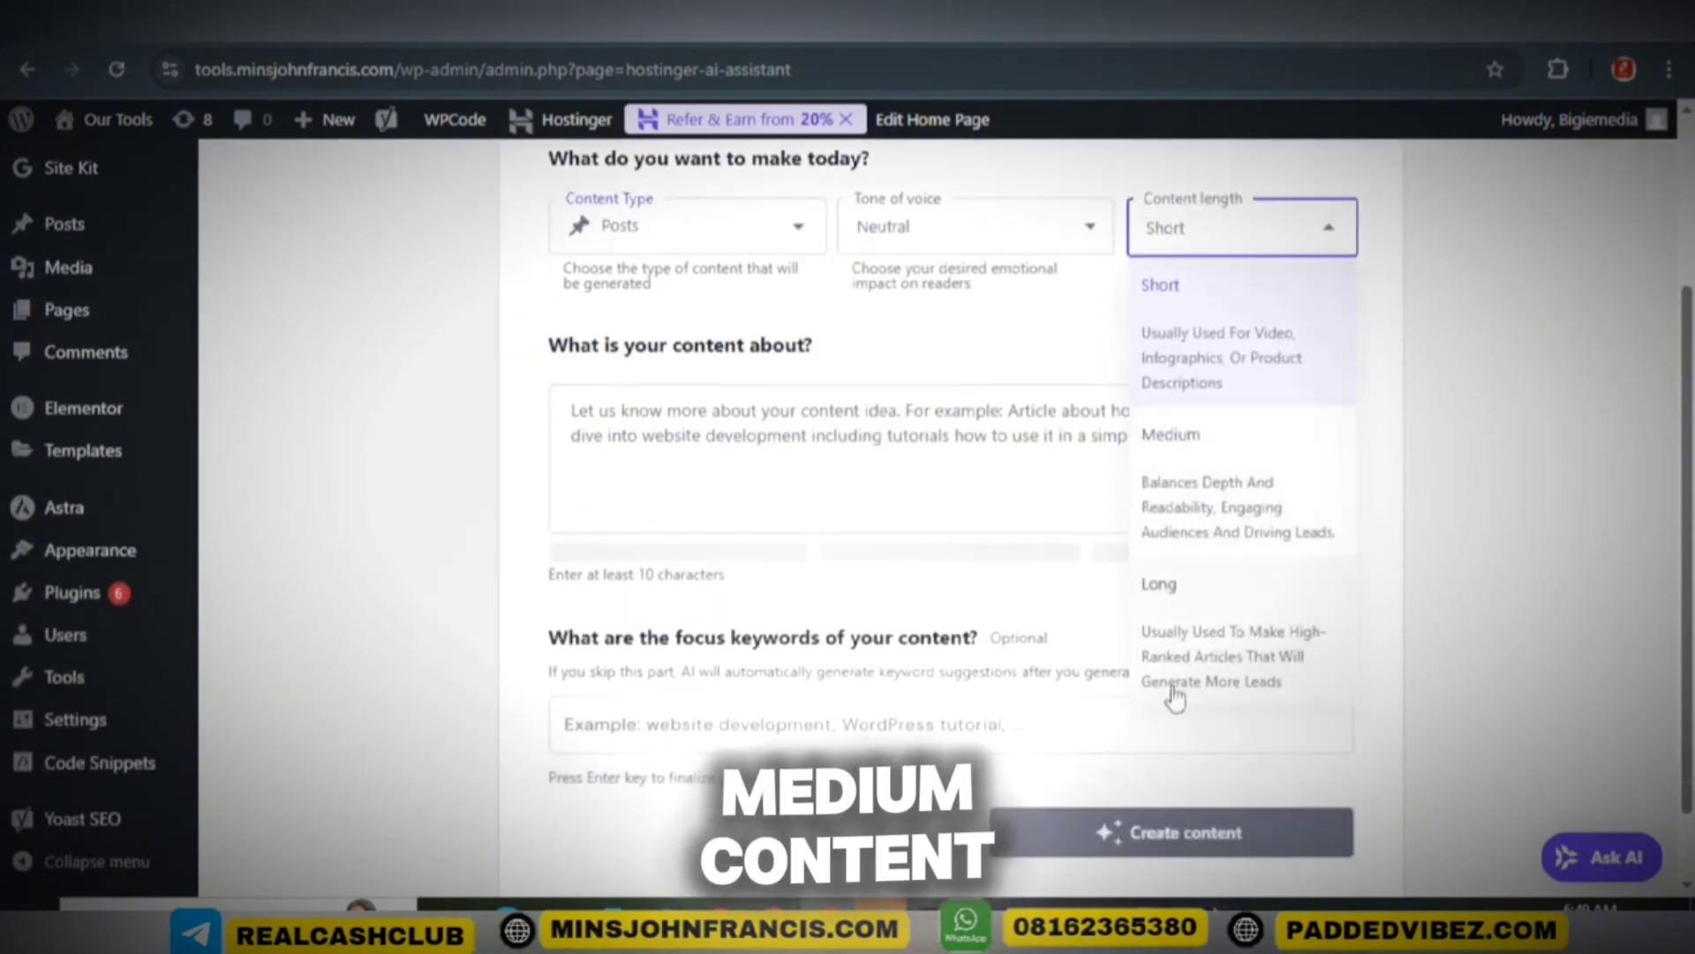
pyautogui.click(1216, 634)
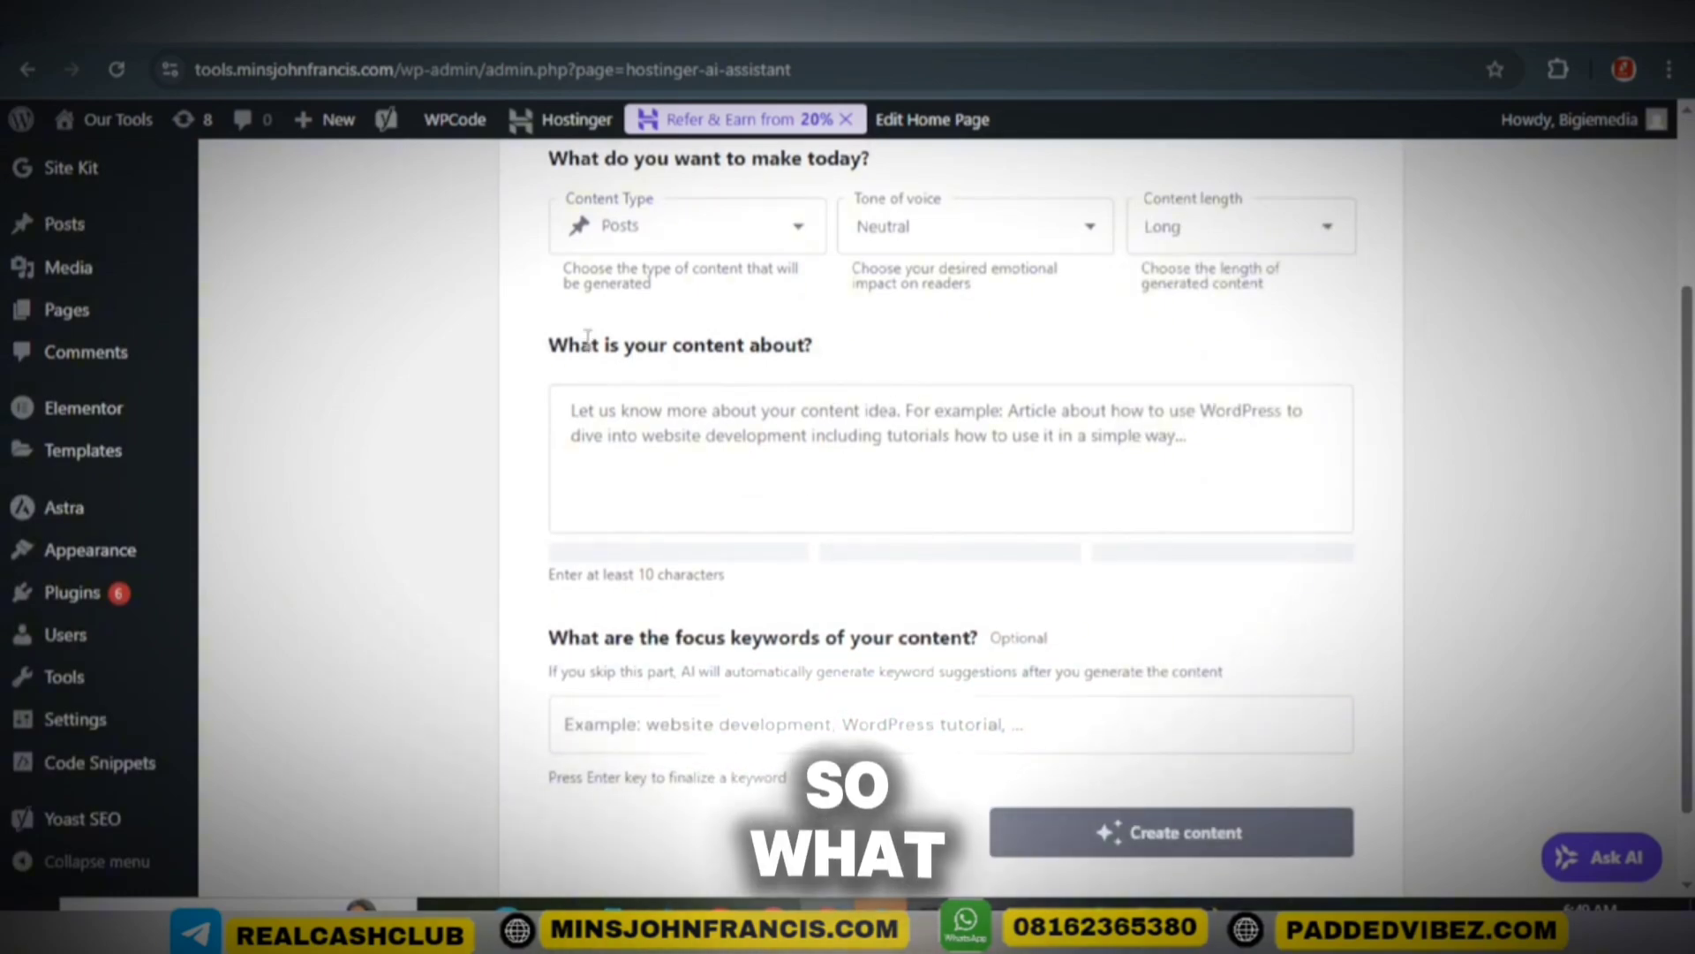
pyautogui.click(679, 442)
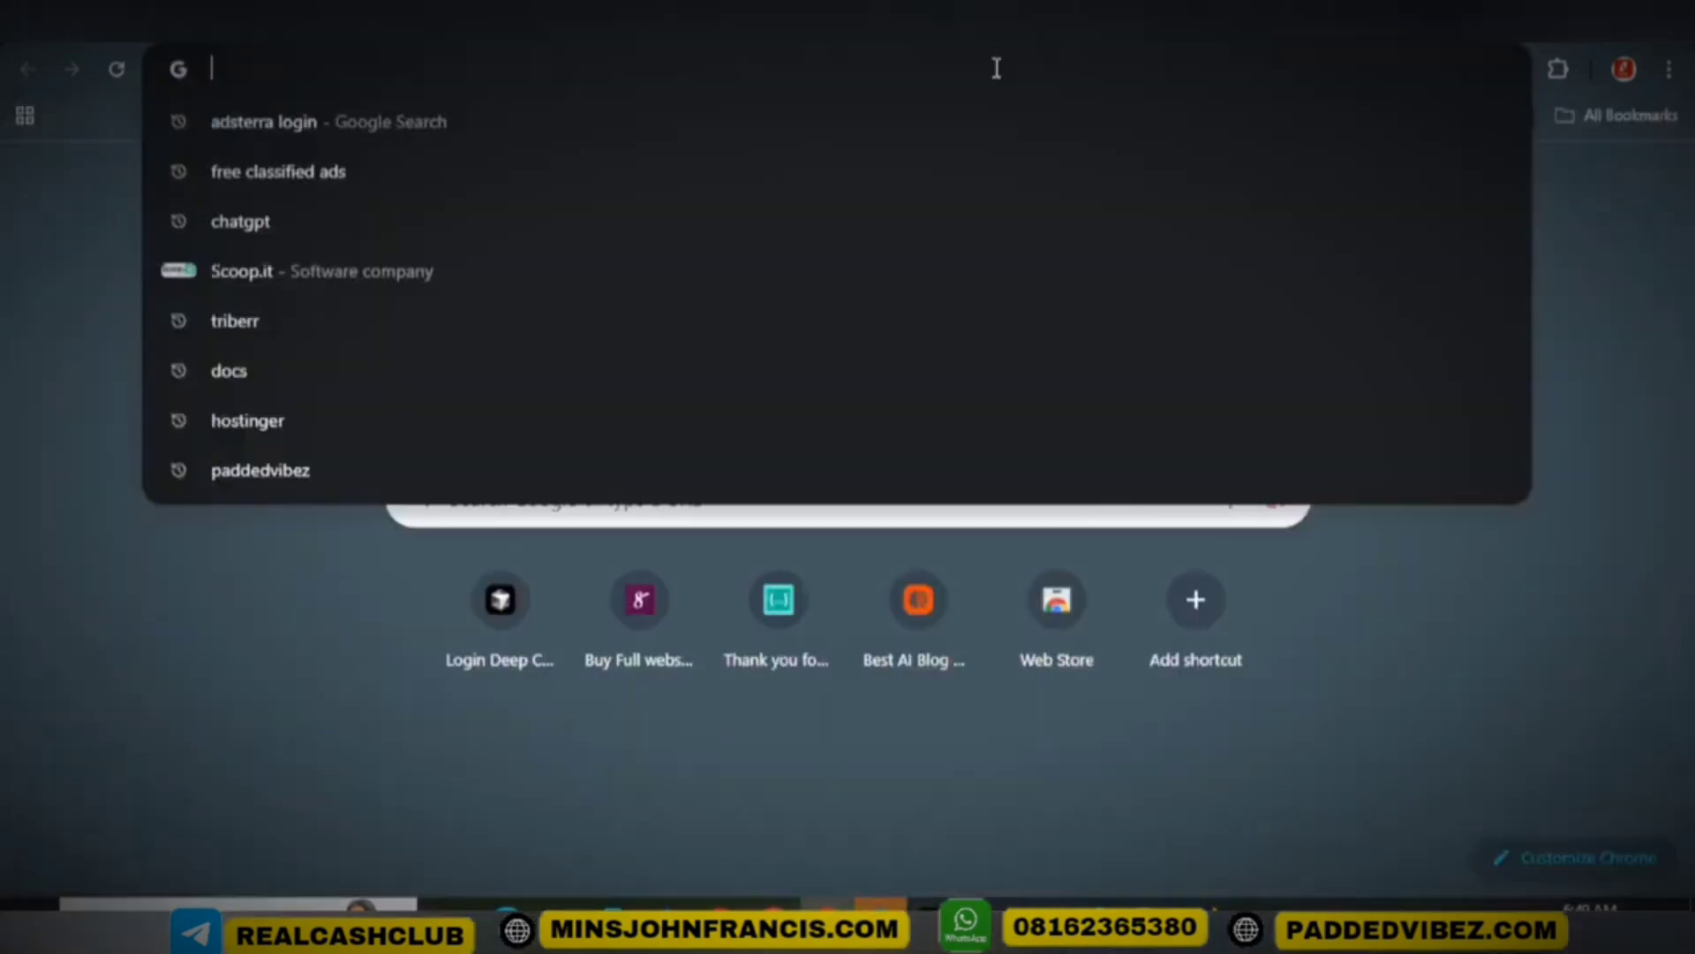
# Search Google for "ai tool" and follow the related search "AI tools for students".
pyautogui.write('ai tool')
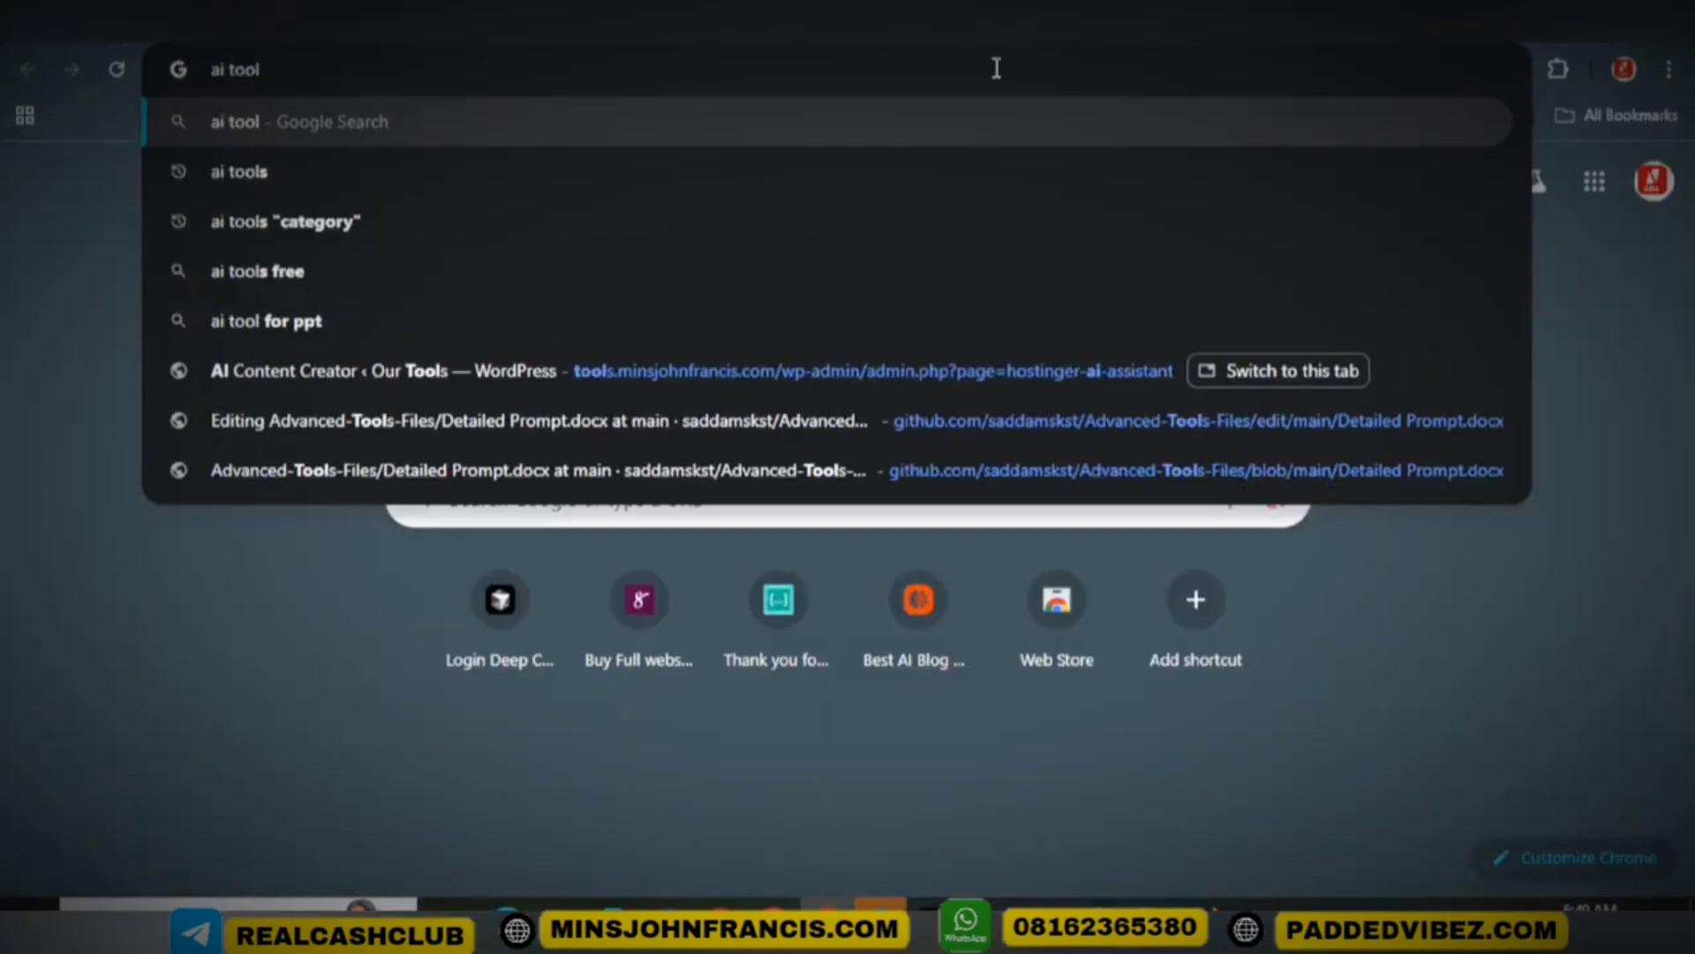
pyautogui.press('Return')
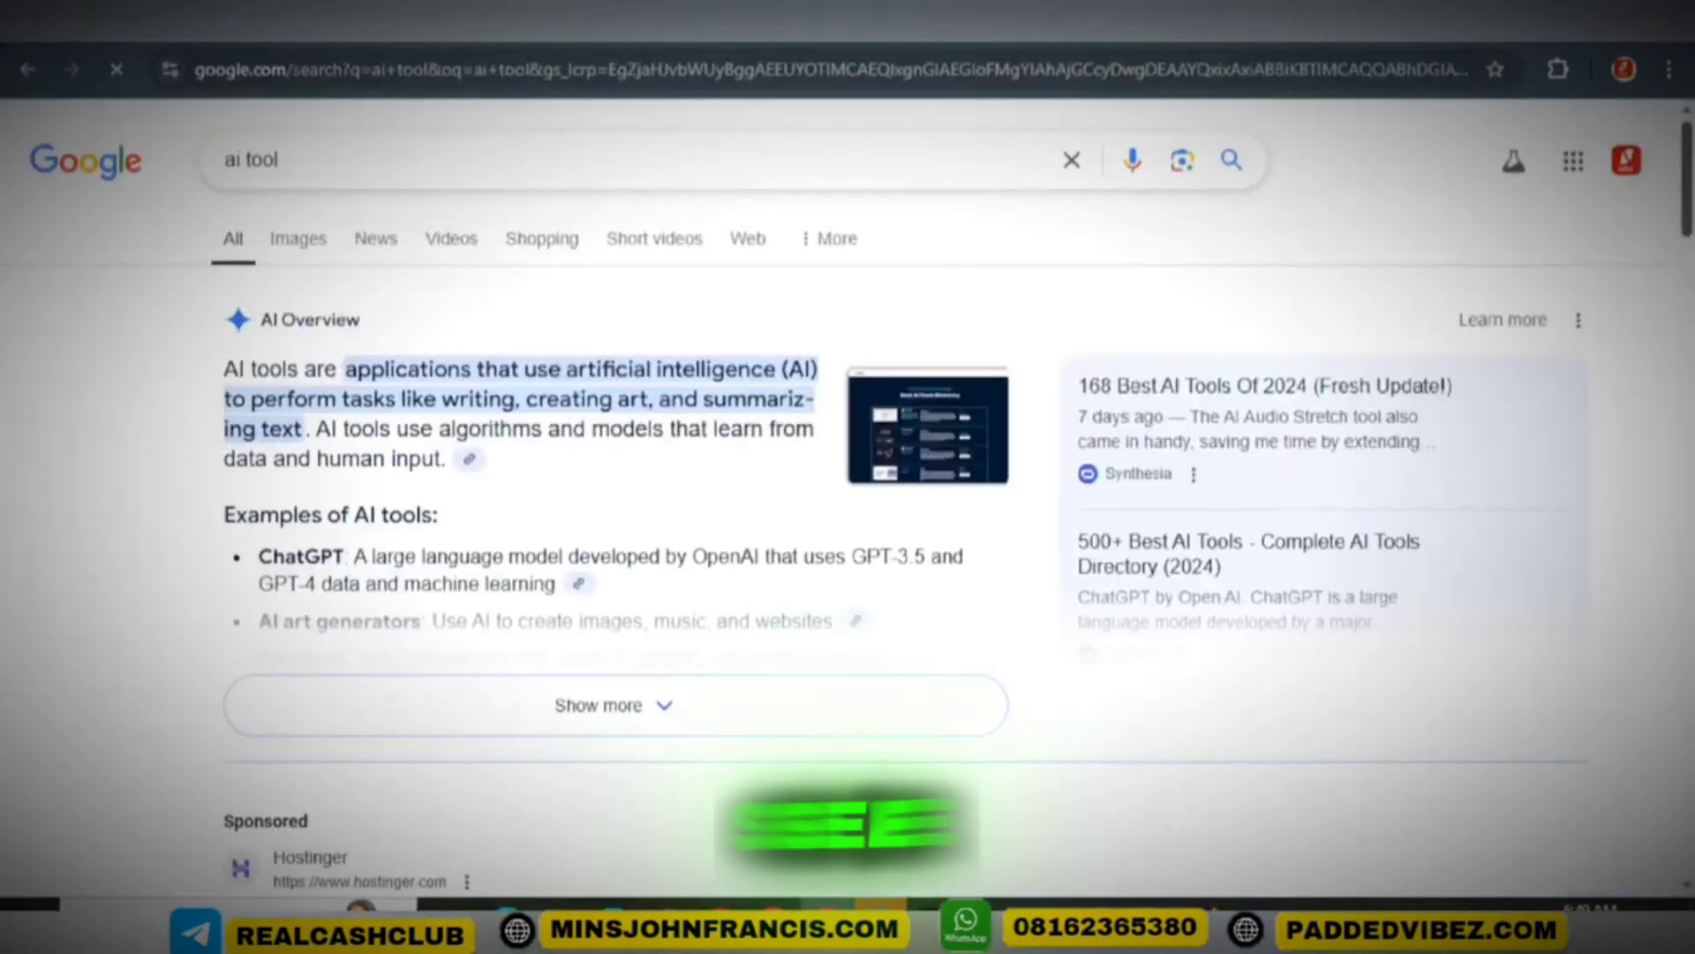
pyautogui.scroll(-10, 1671, 329)
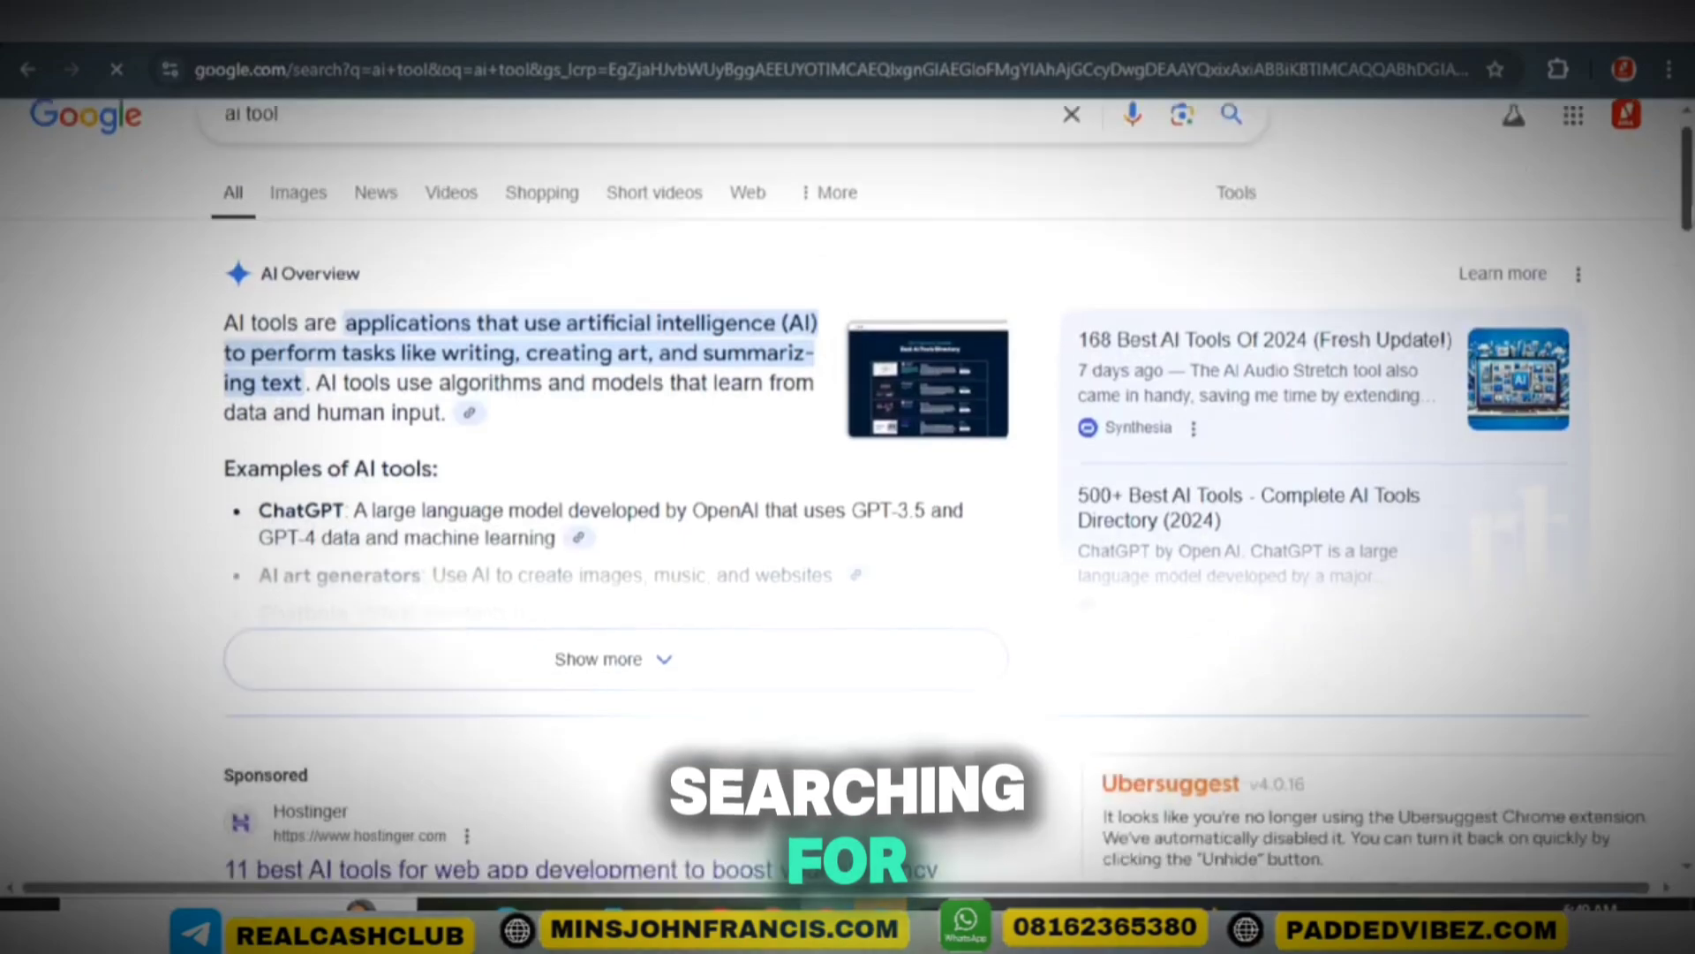
pyautogui.scroll(-15, 1671, 328)
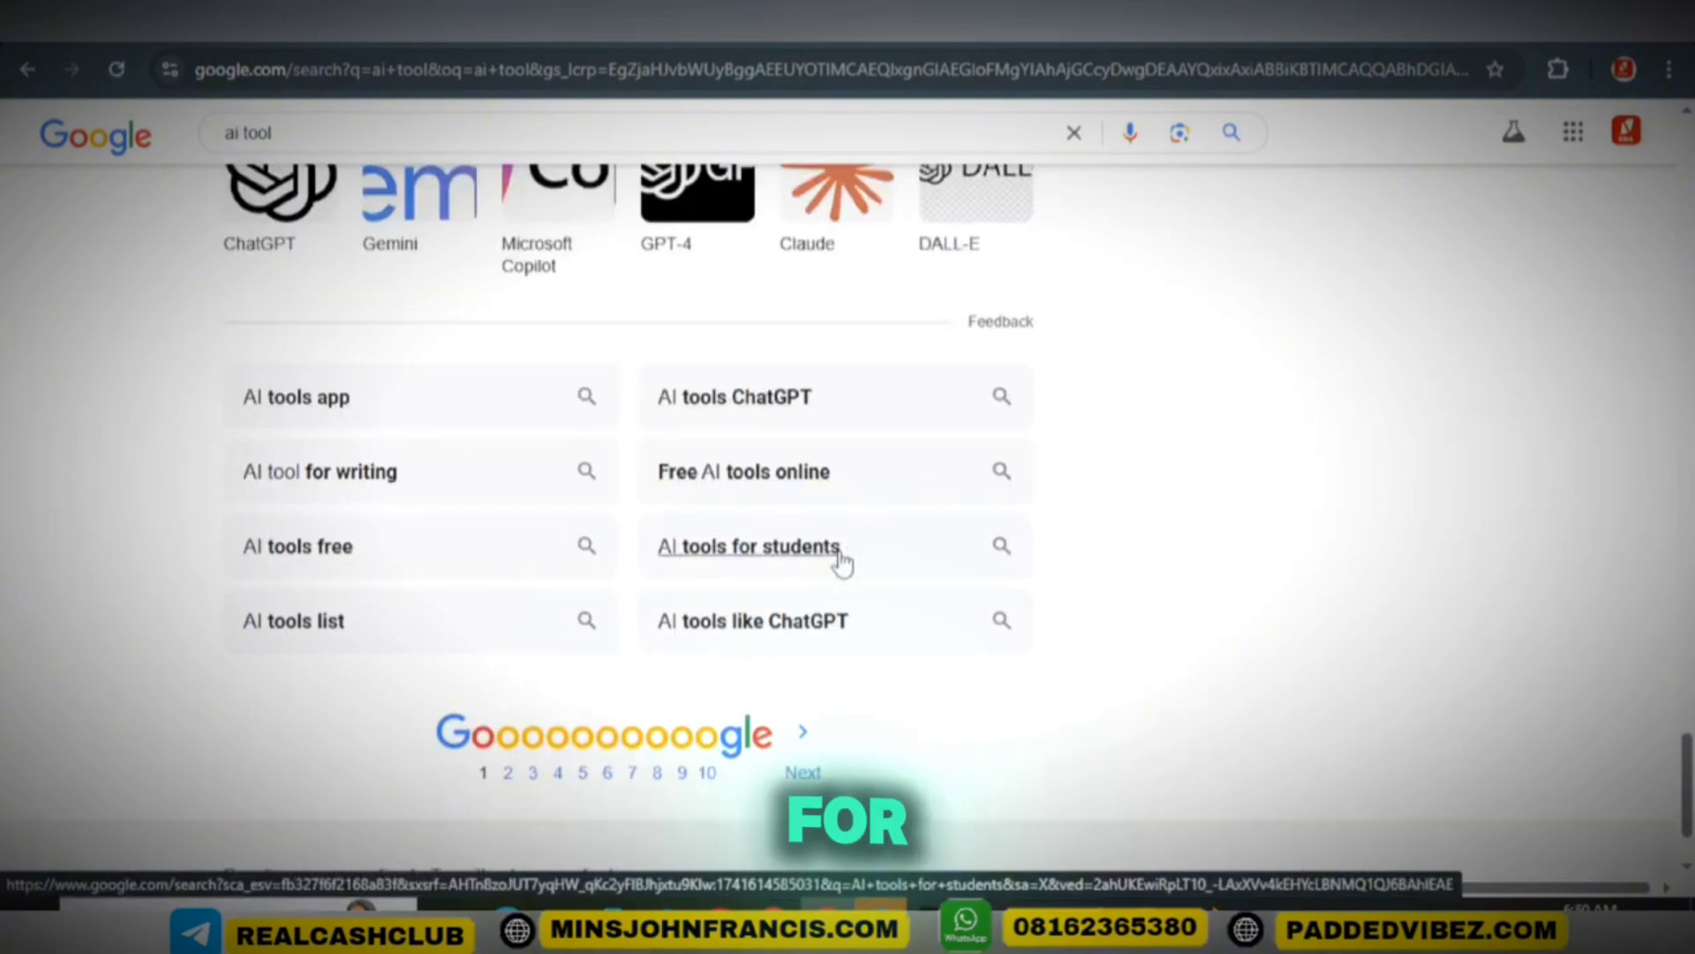
pyautogui.click(783, 561)
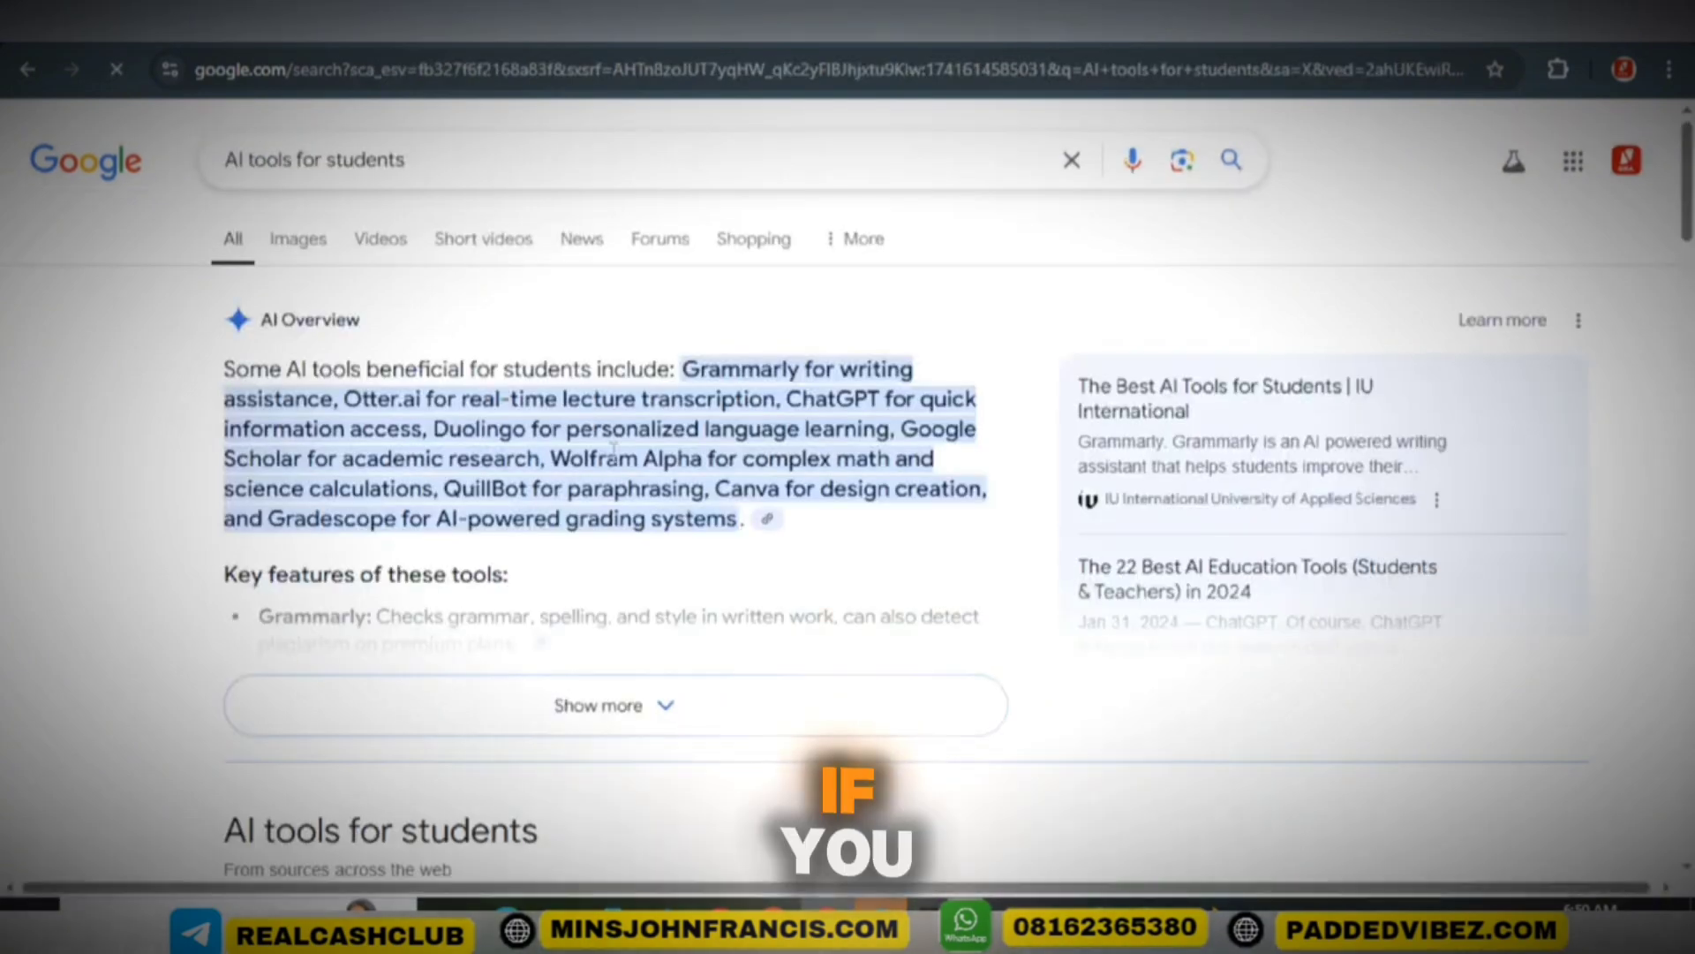
# Follow the related search "Best ai tools for students" and copy that query text.
pyautogui.scroll(-10, 610, 451)
pyautogui.scroll(-15, 615, 463)
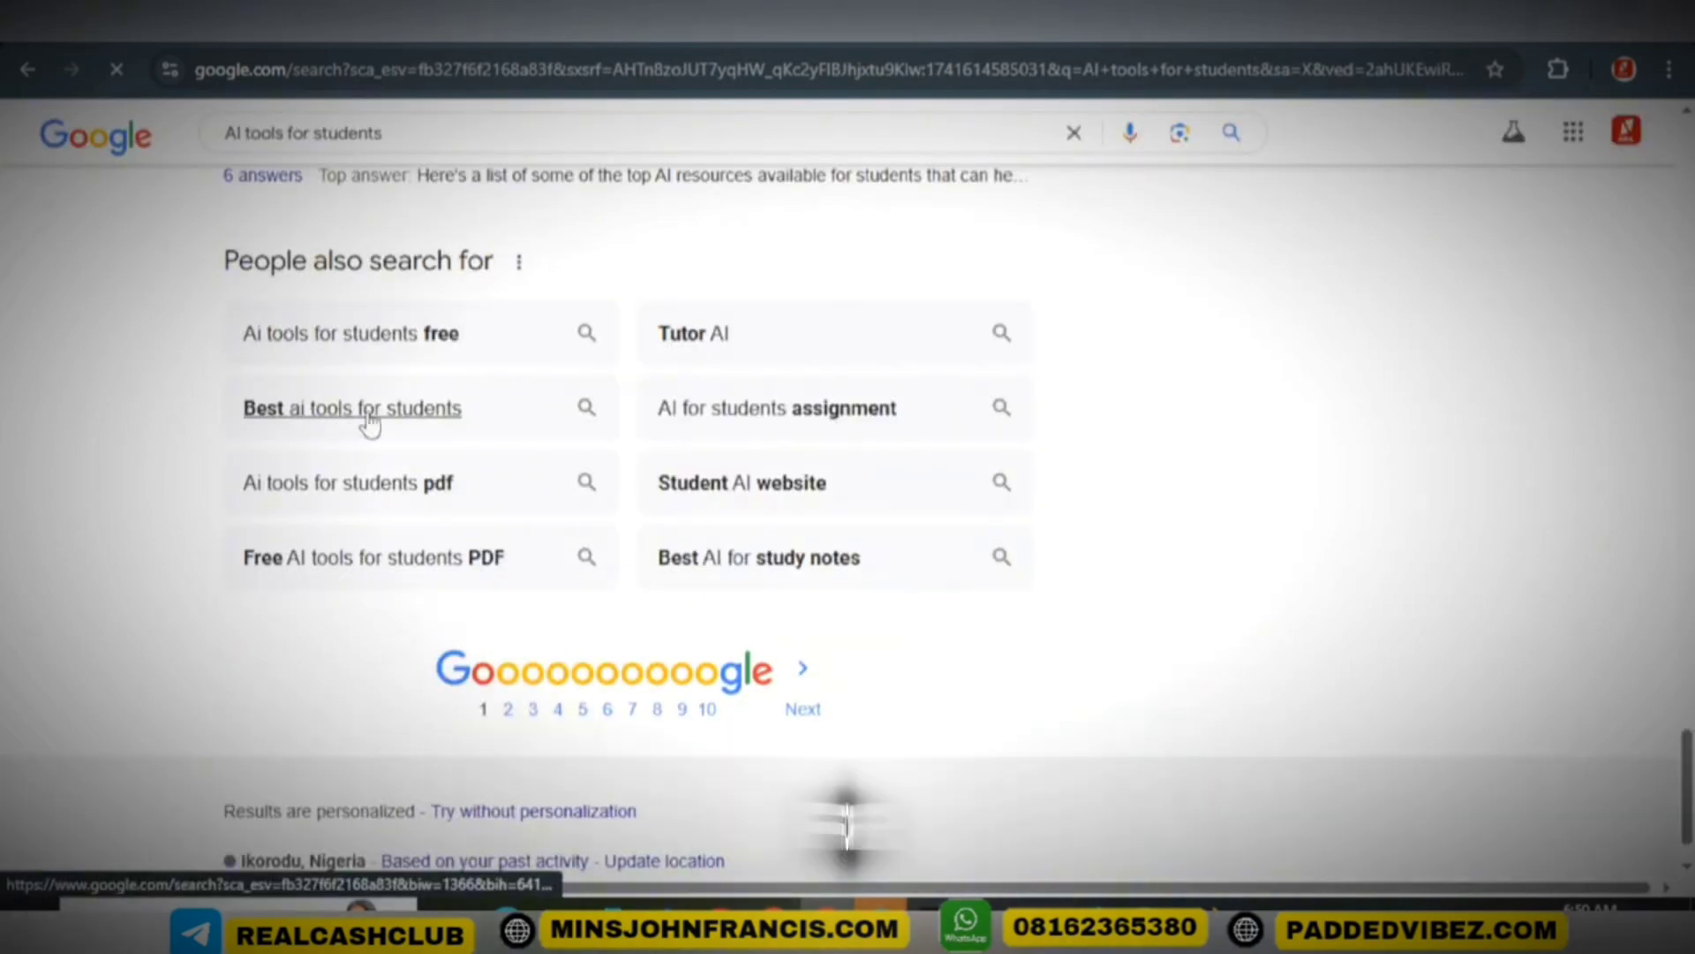
pyautogui.click(455, 430)
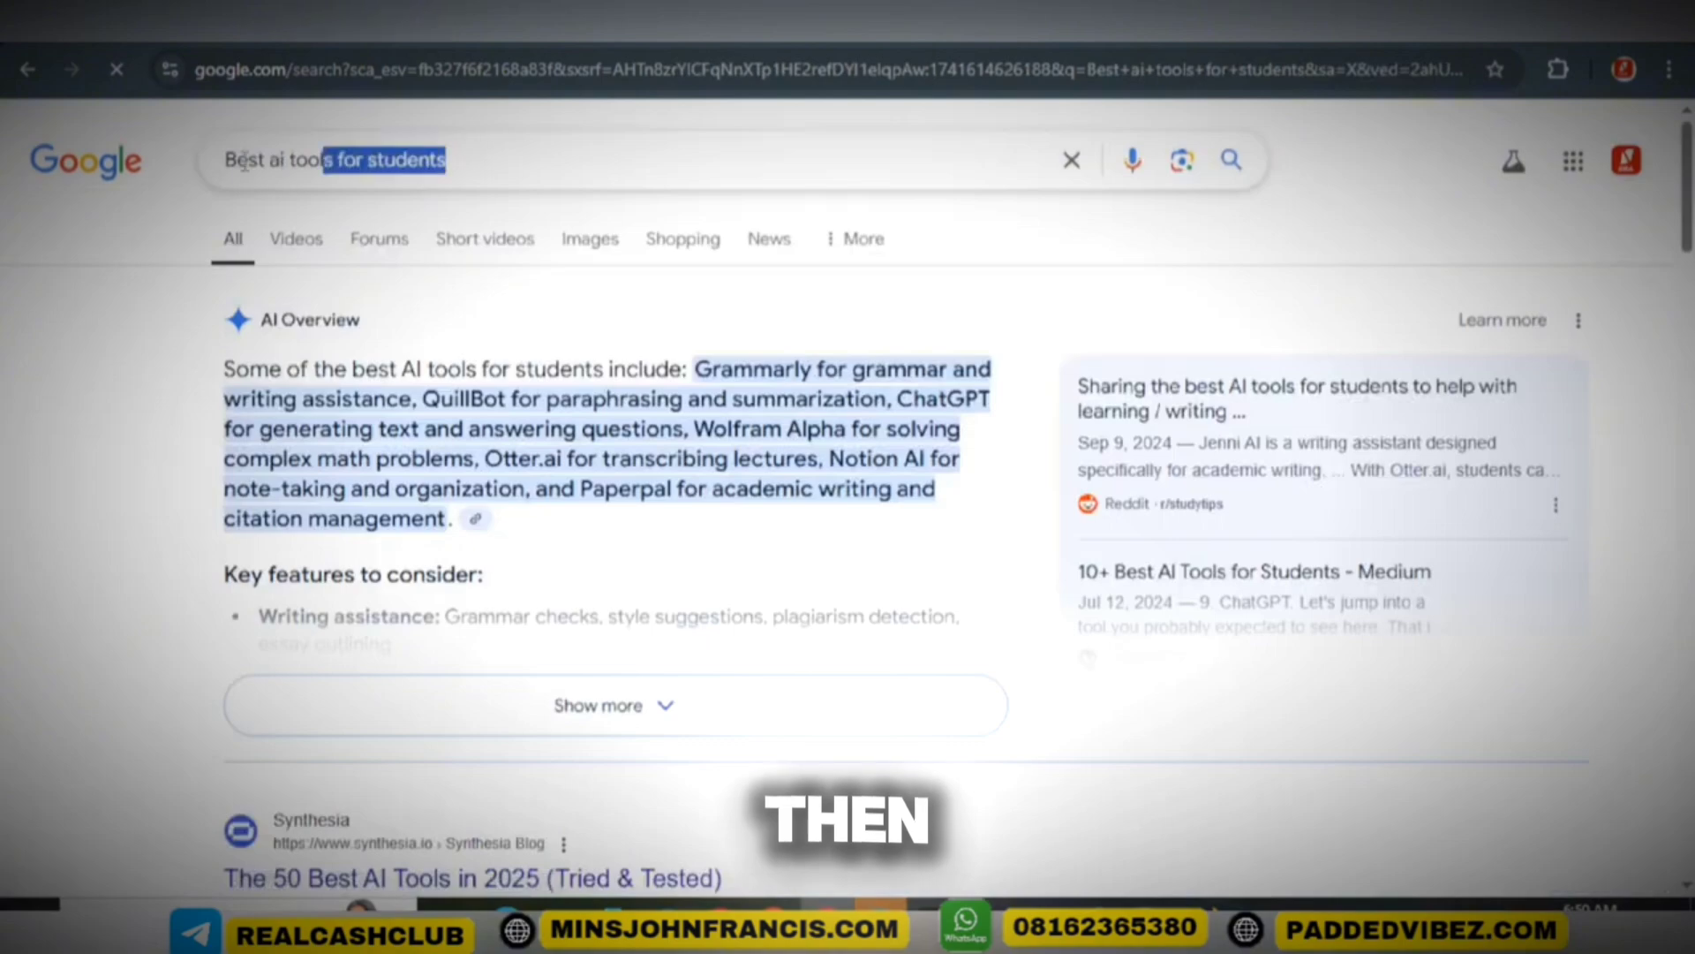
pyautogui.rightClick(259, 173)
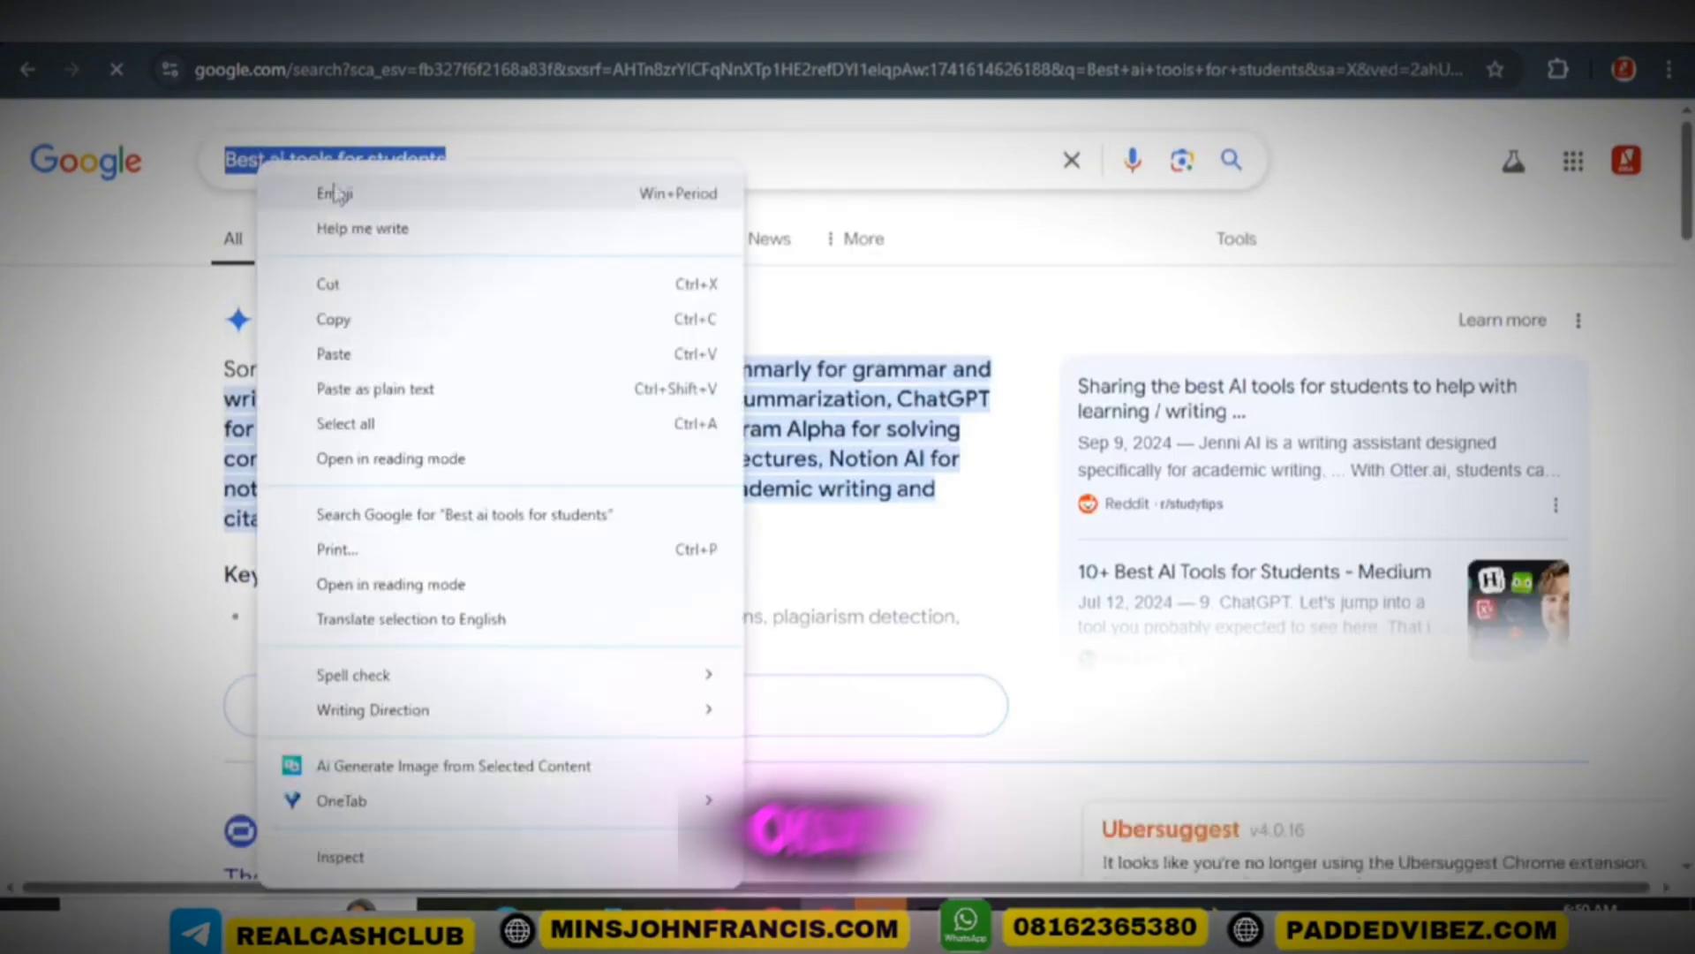
pyautogui.click(361, 322)
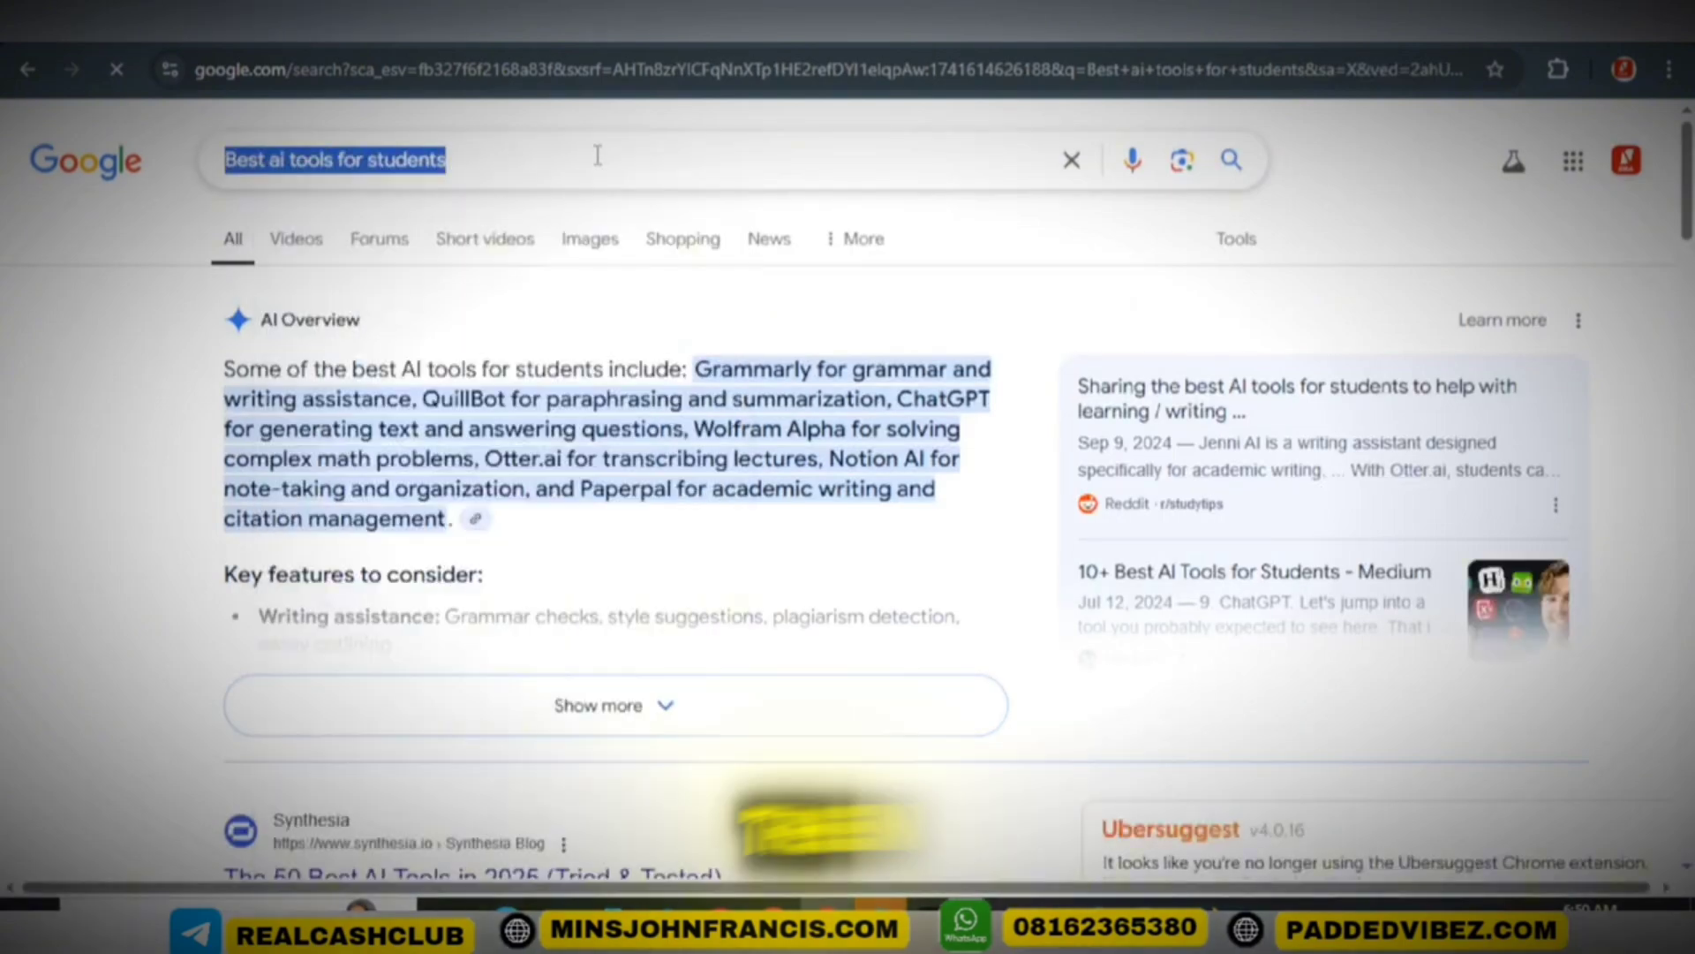
# Back in the AI Content Creator, enter "50 Best ai tools for students" as the content main idea, using the copied query.
pyautogui.click(459, 35)
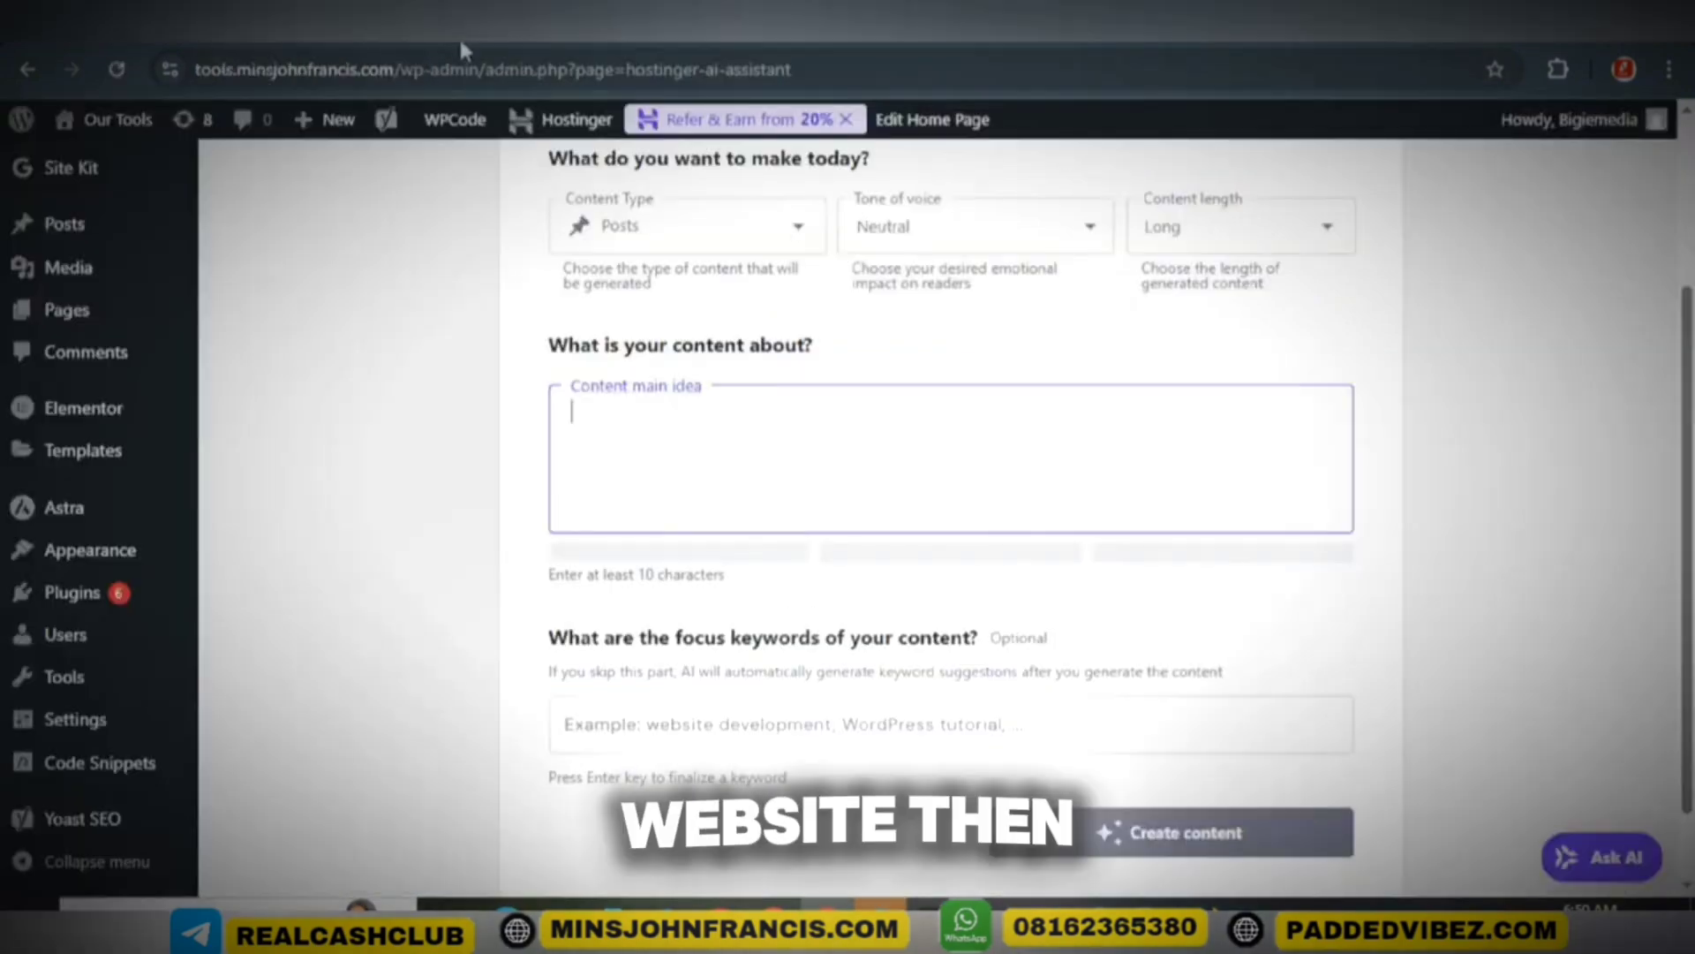
pyautogui.rightClick(598, 428)
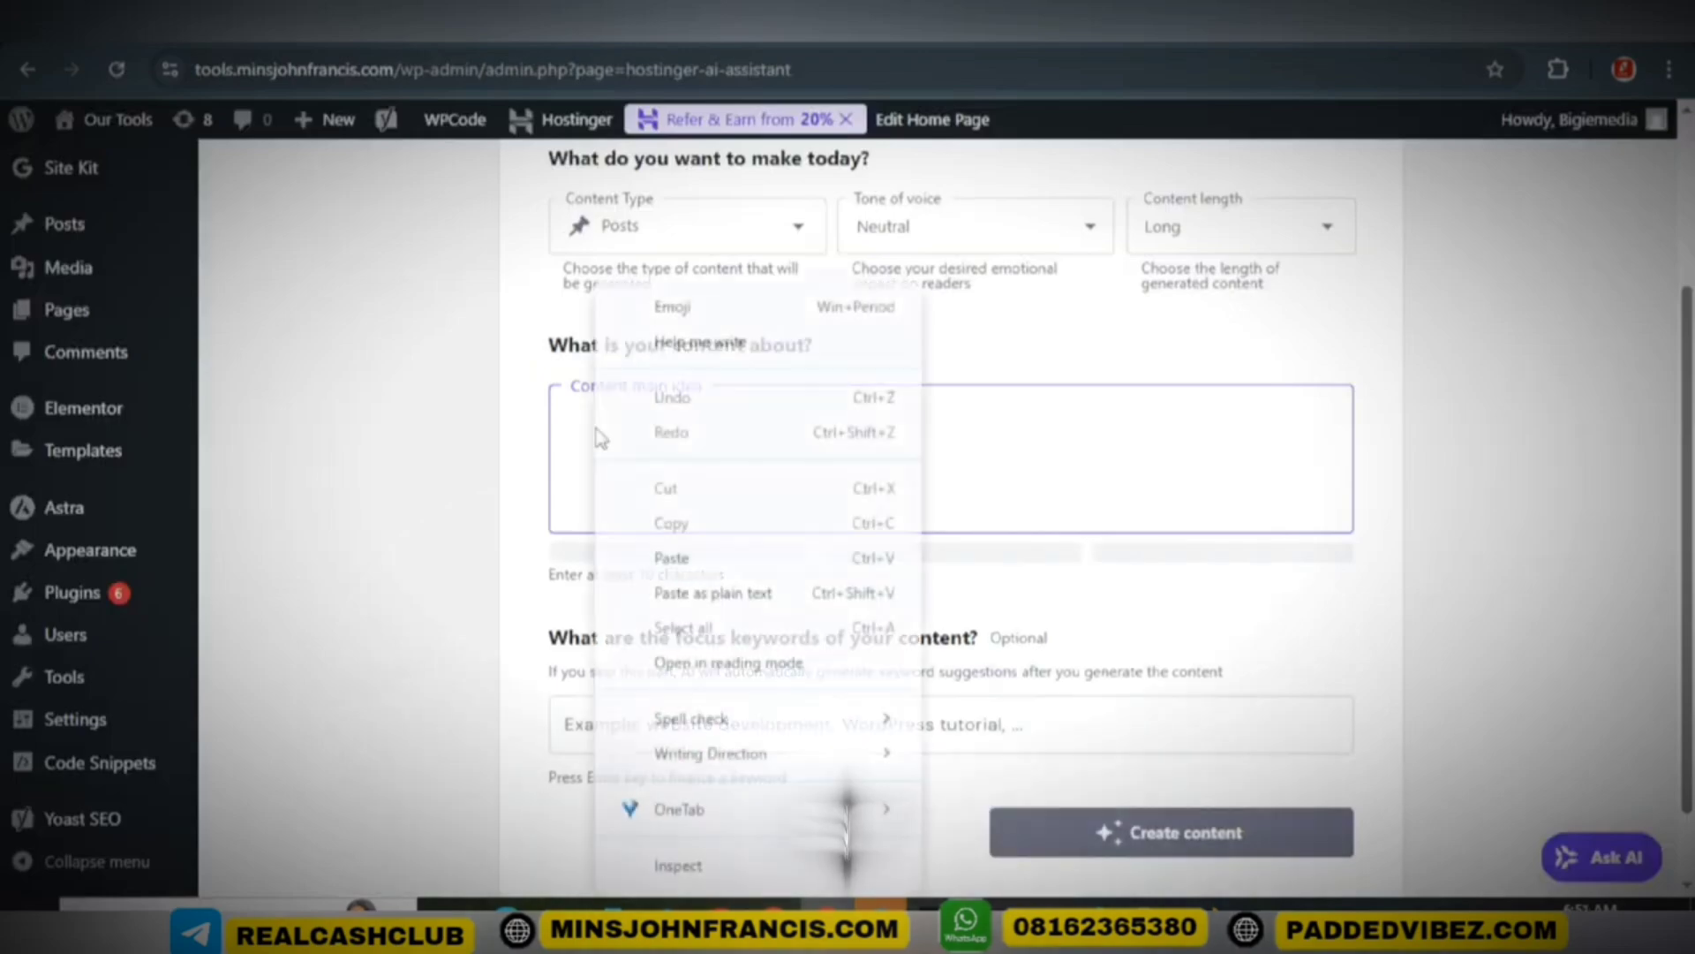
pyautogui.click(700, 592)
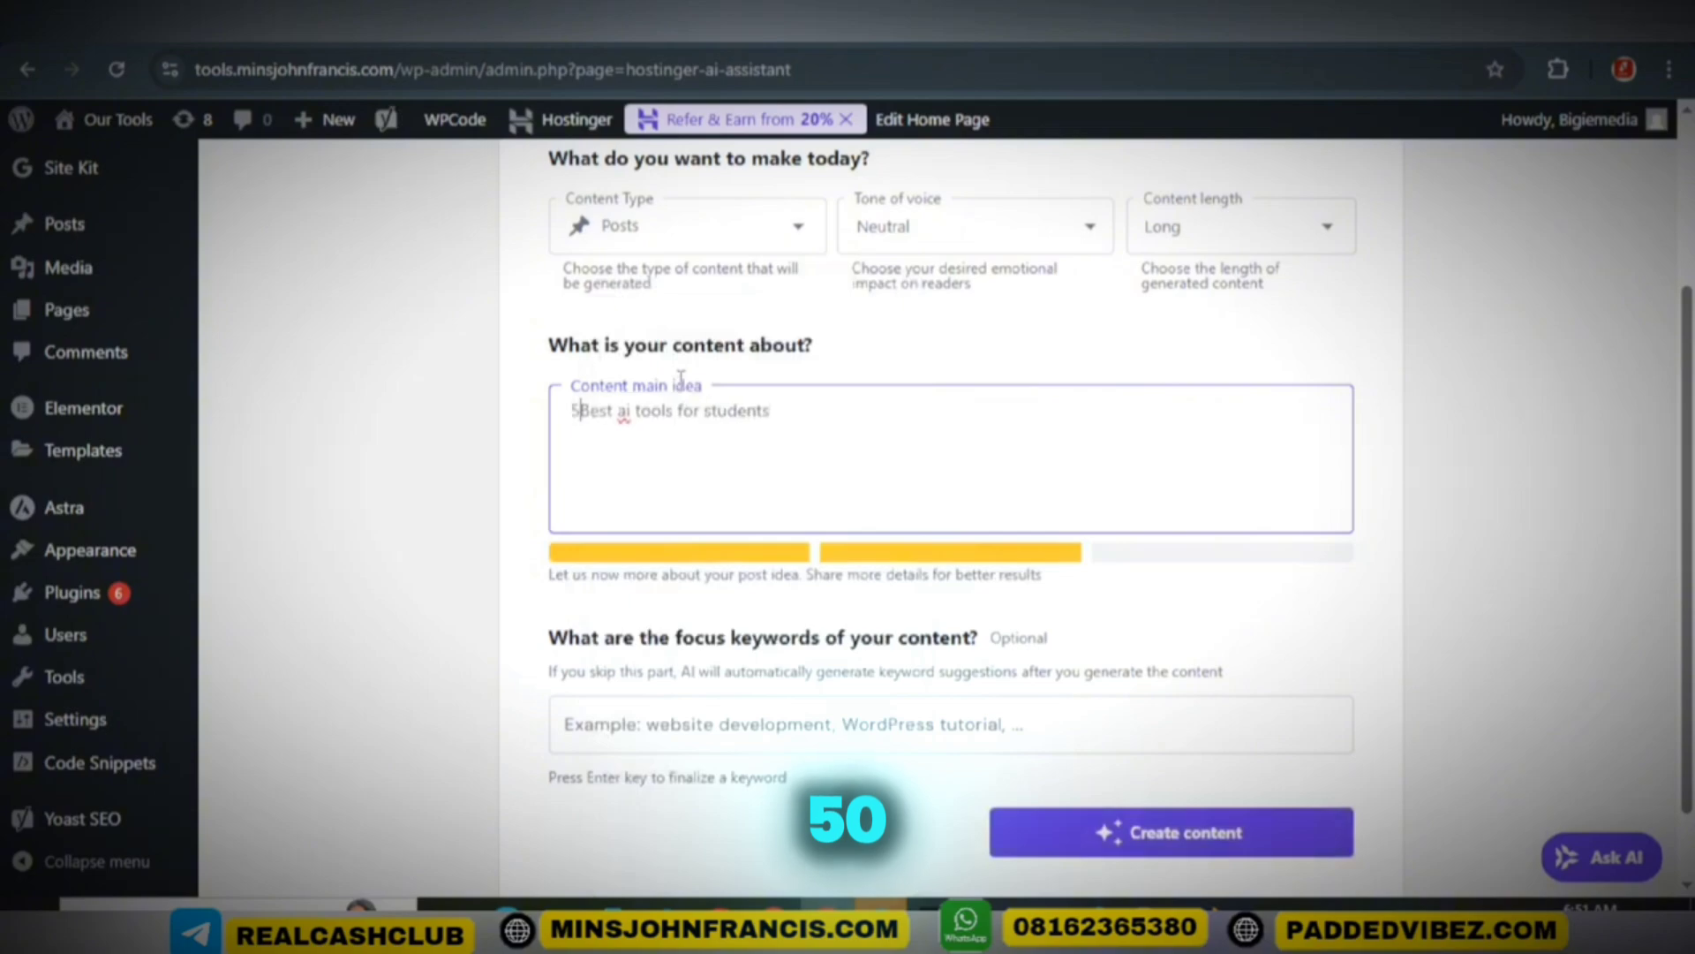
pyautogui.write('0')
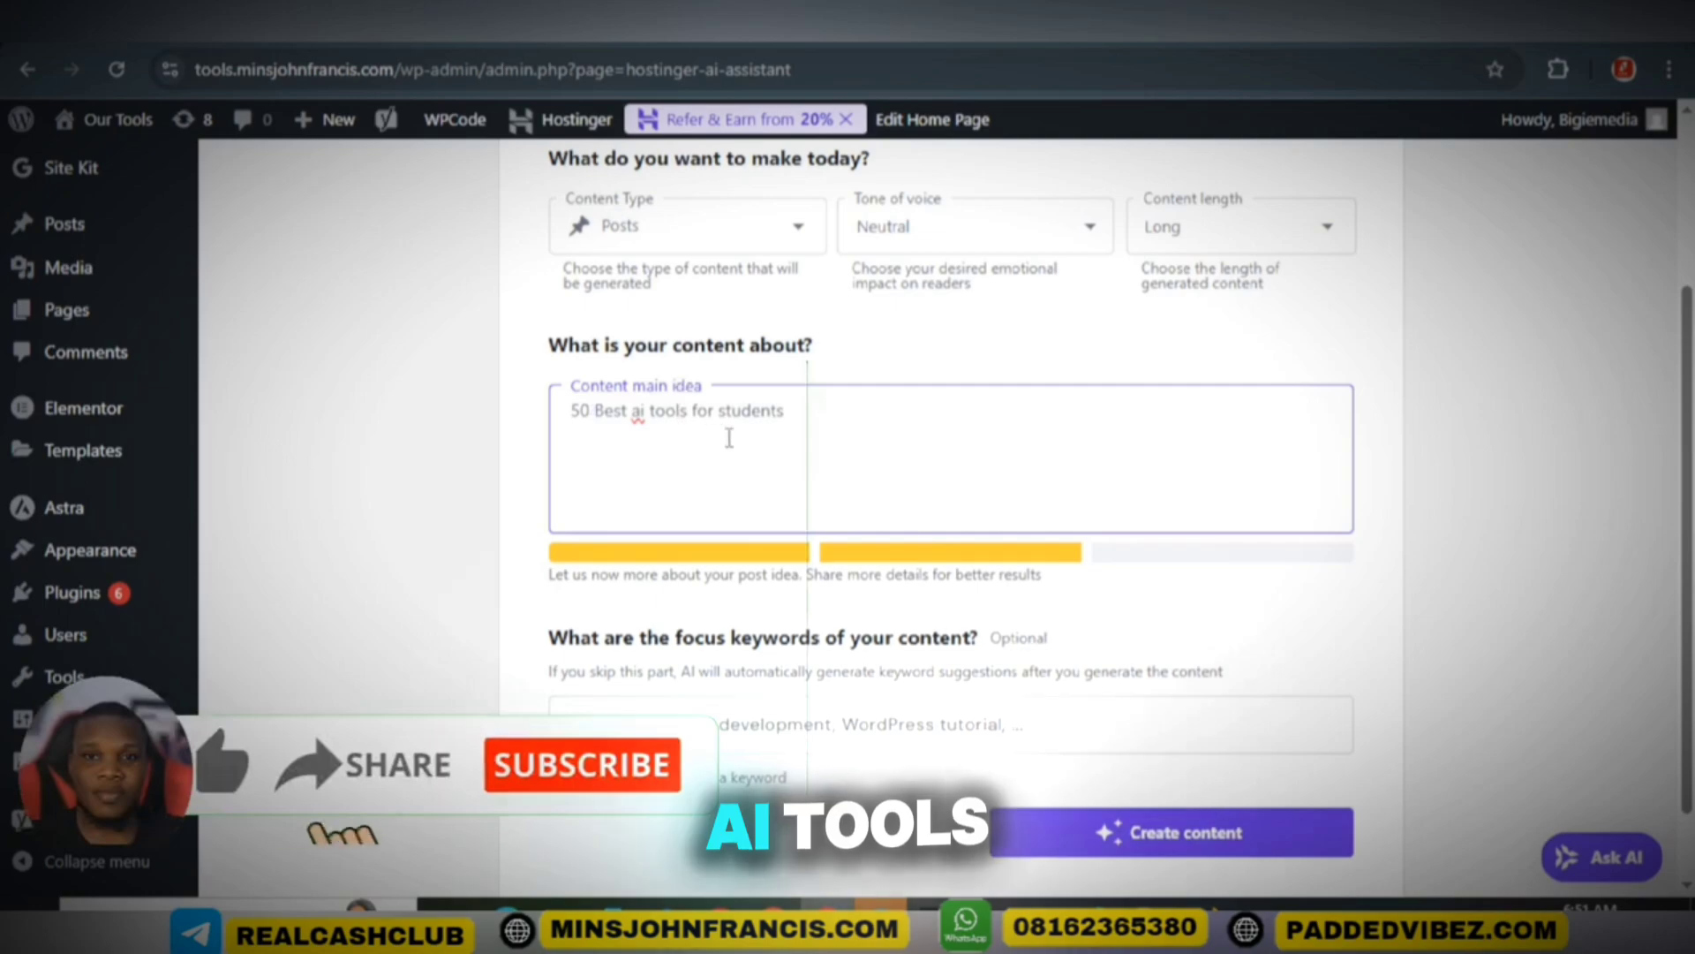
# Enter the focus keywords "50 Best ai tools for students,ai tool,ai free tool" and generate the content.
pyautogui.scroll(-1, 681, 586)
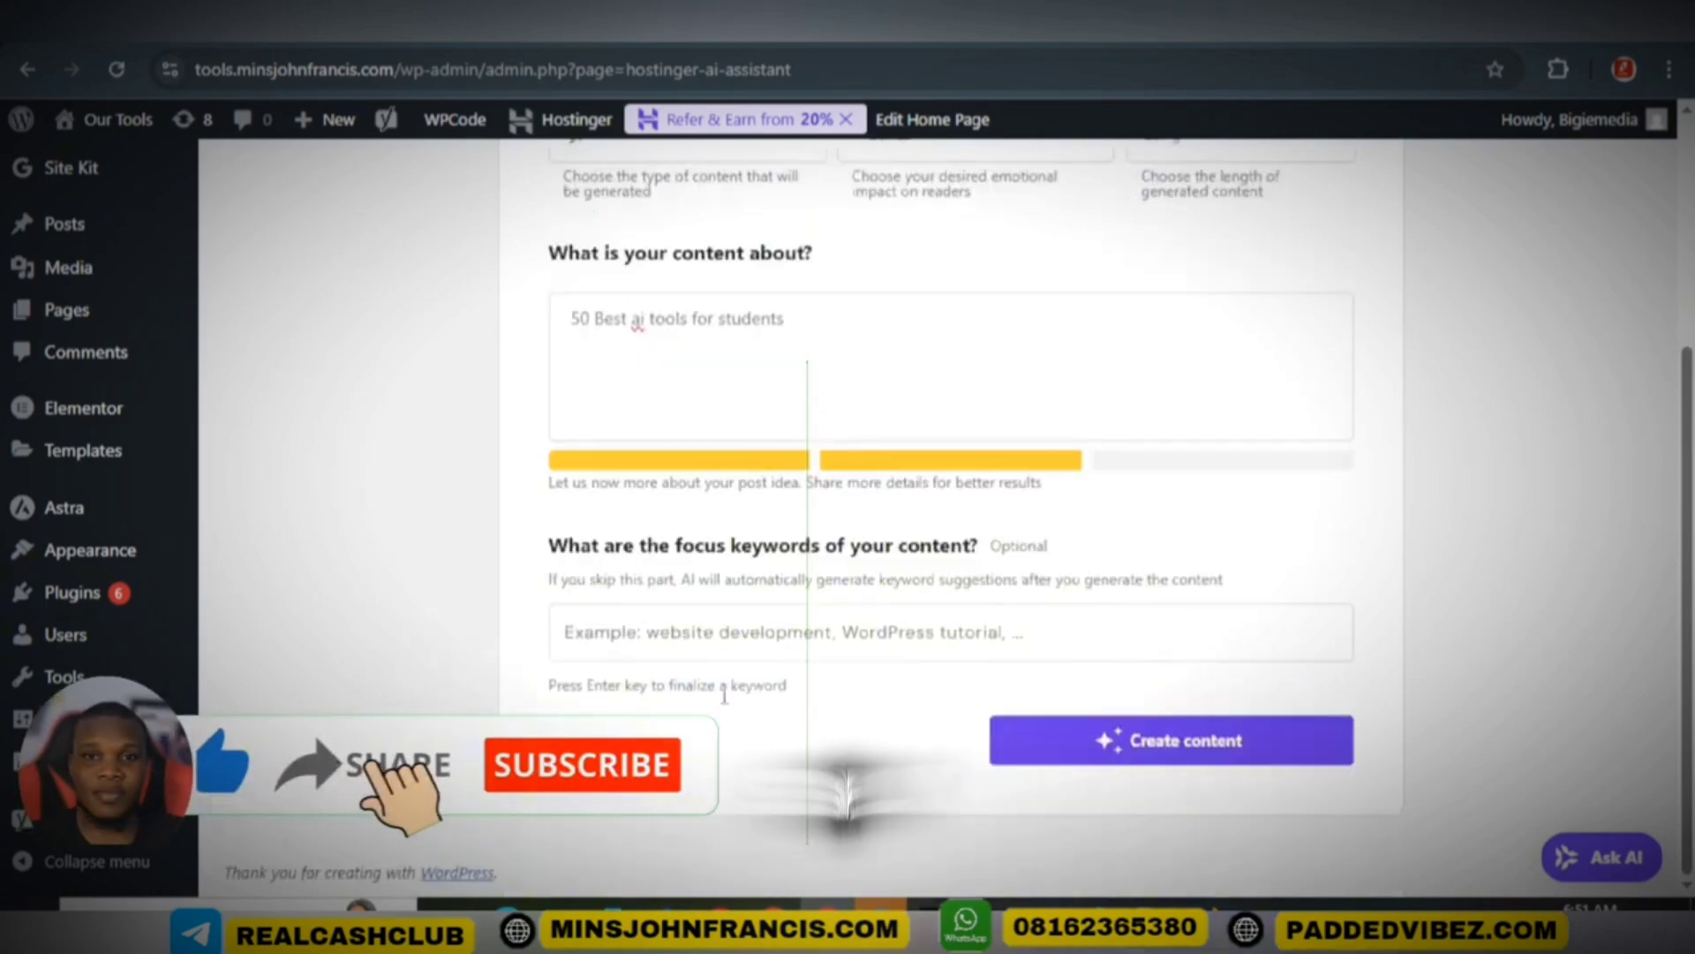
pyautogui.click(606, 641)
pyautogui.rightClick(711, 633)
pyautogui.click(749, 304)
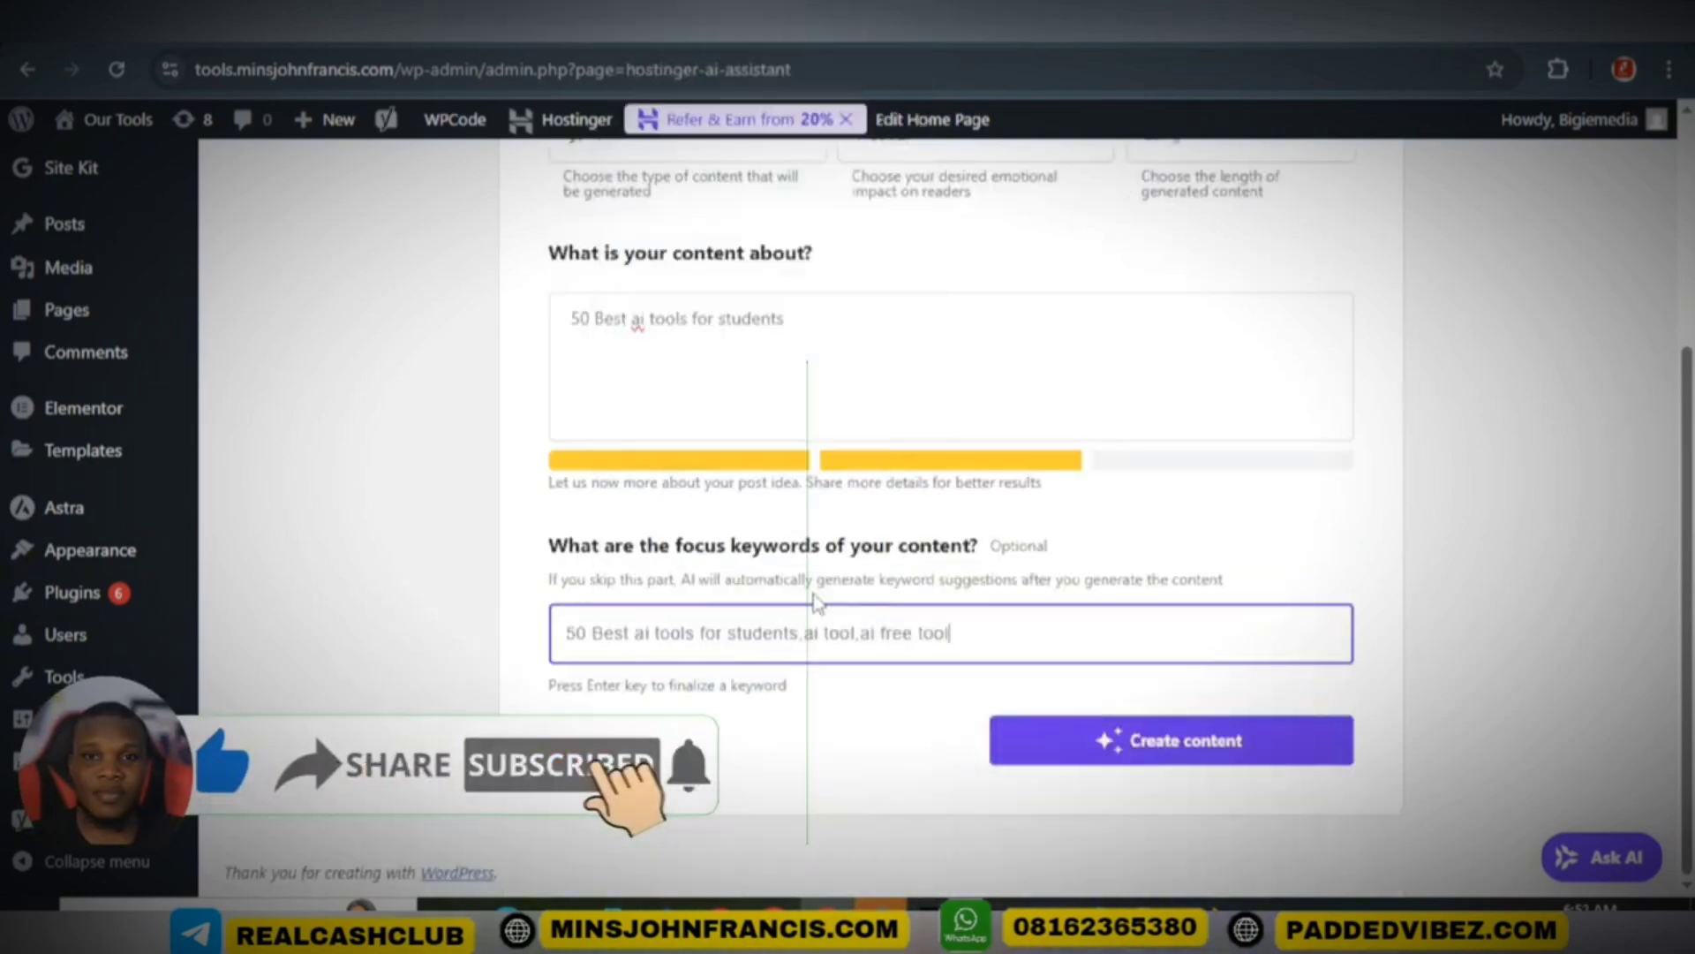
pyautogui.click(808, 705)
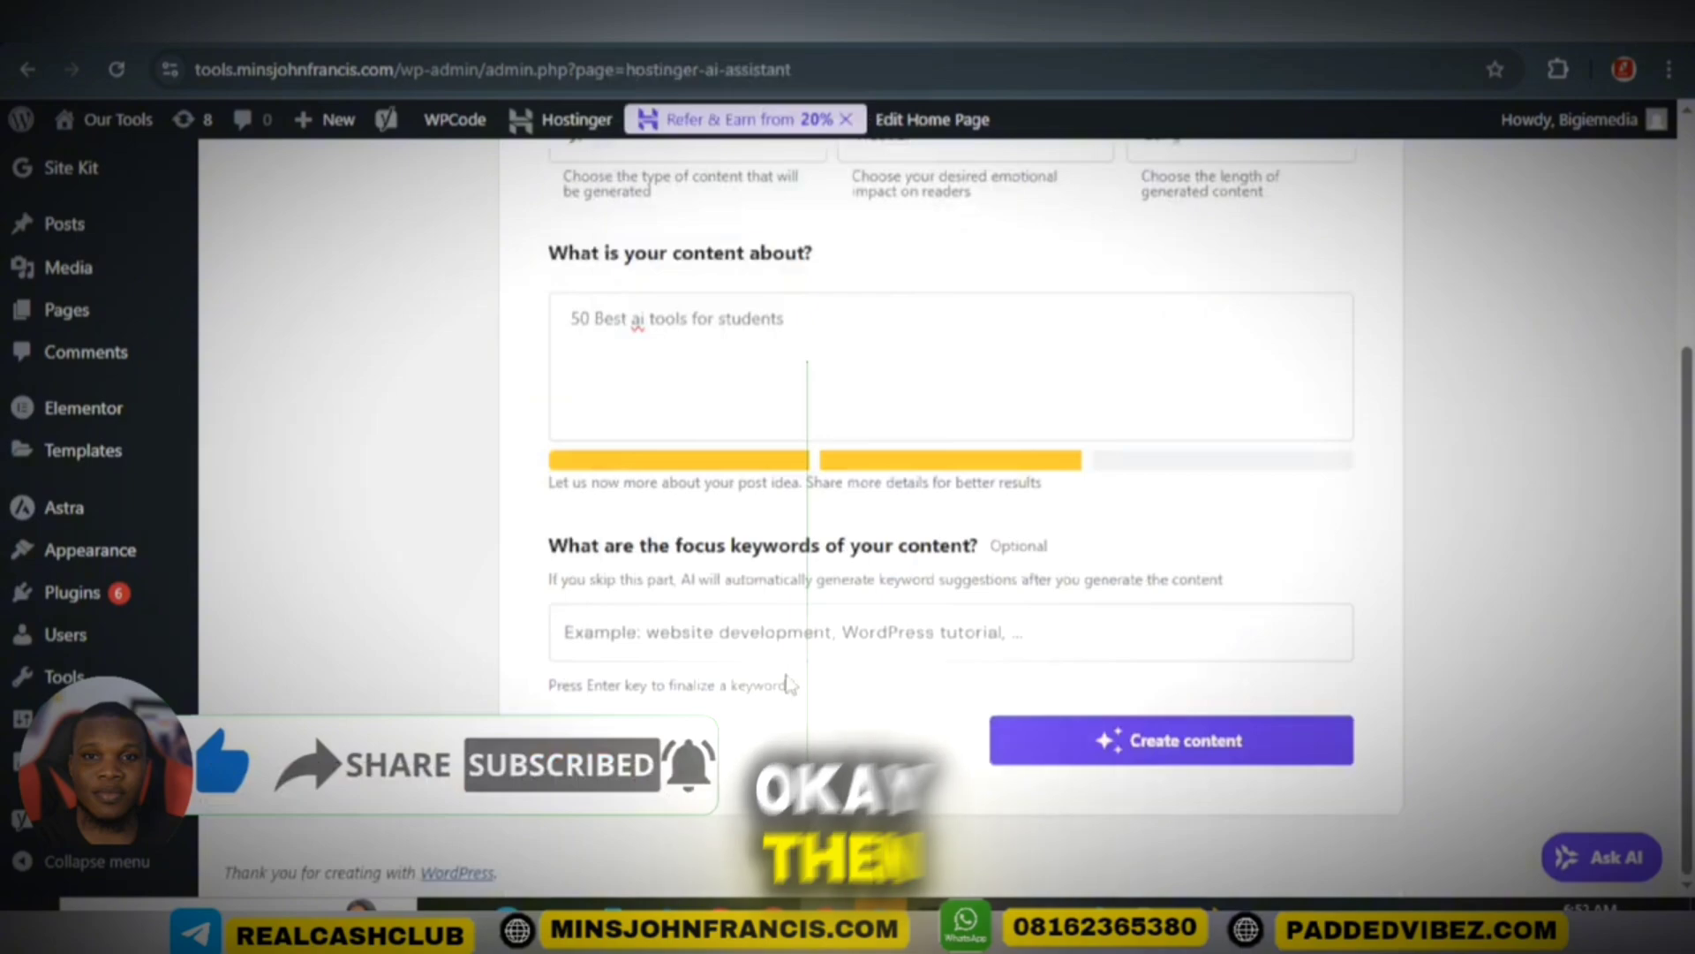
pyautogui.click(1075, 747)
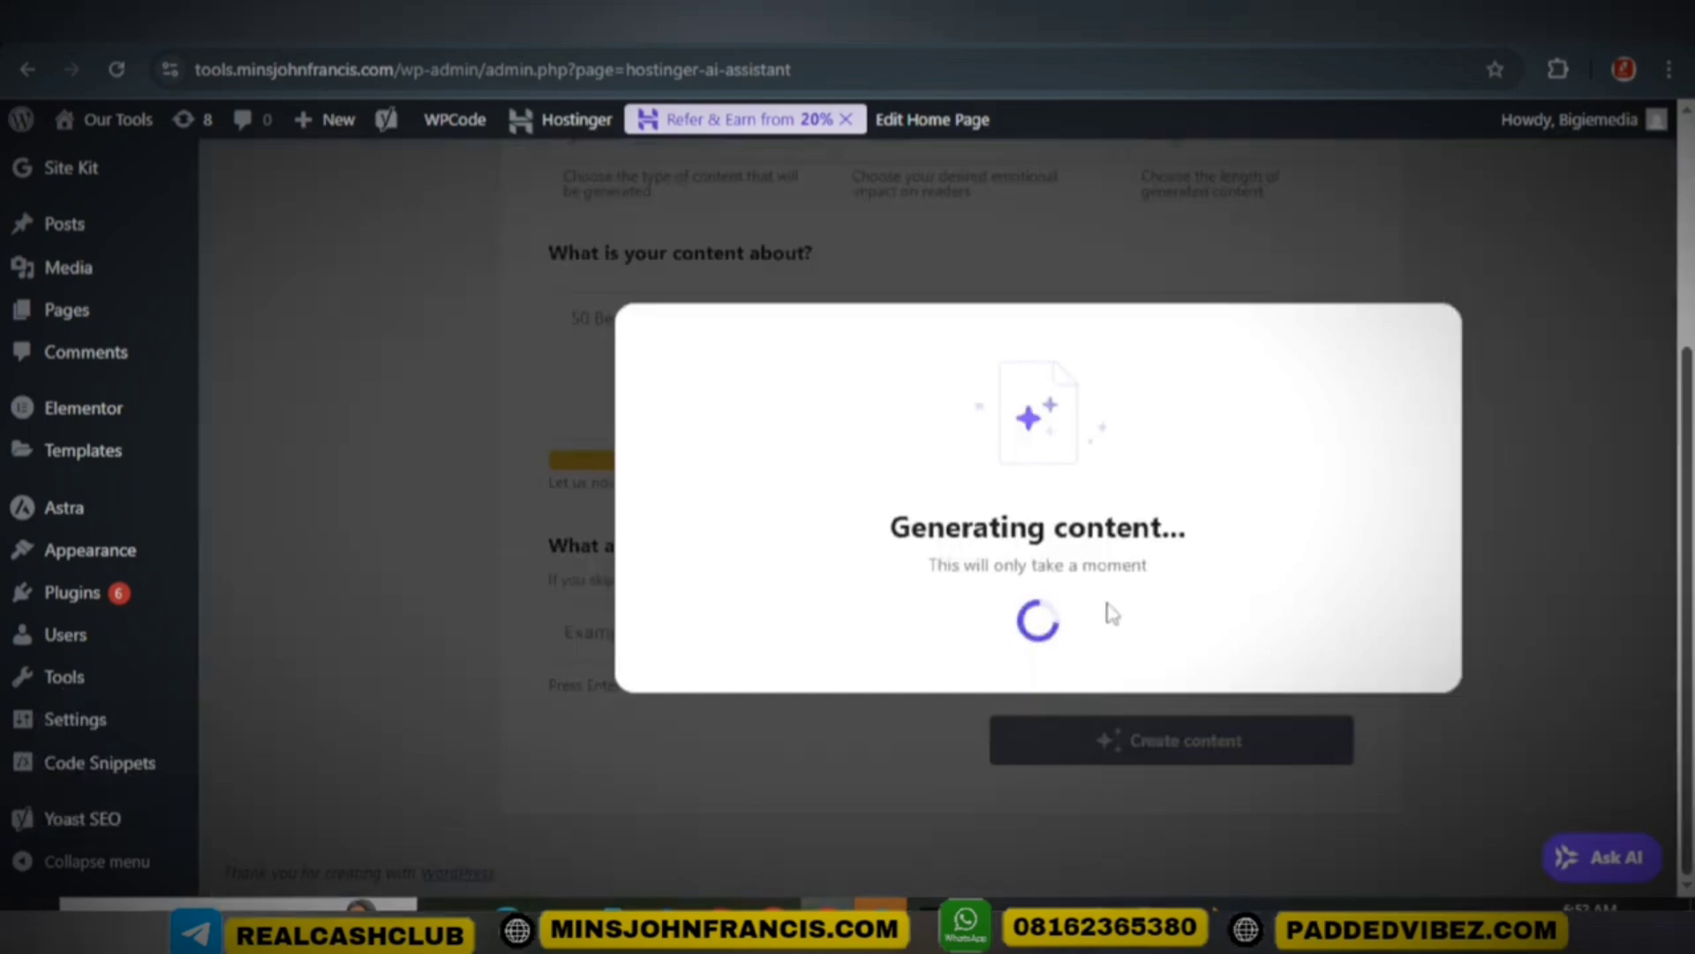
# Review the generated post's keywords, meta description, AI image and article text, and check its word count.
pyautogui.scroll(-10, 1112, 613)
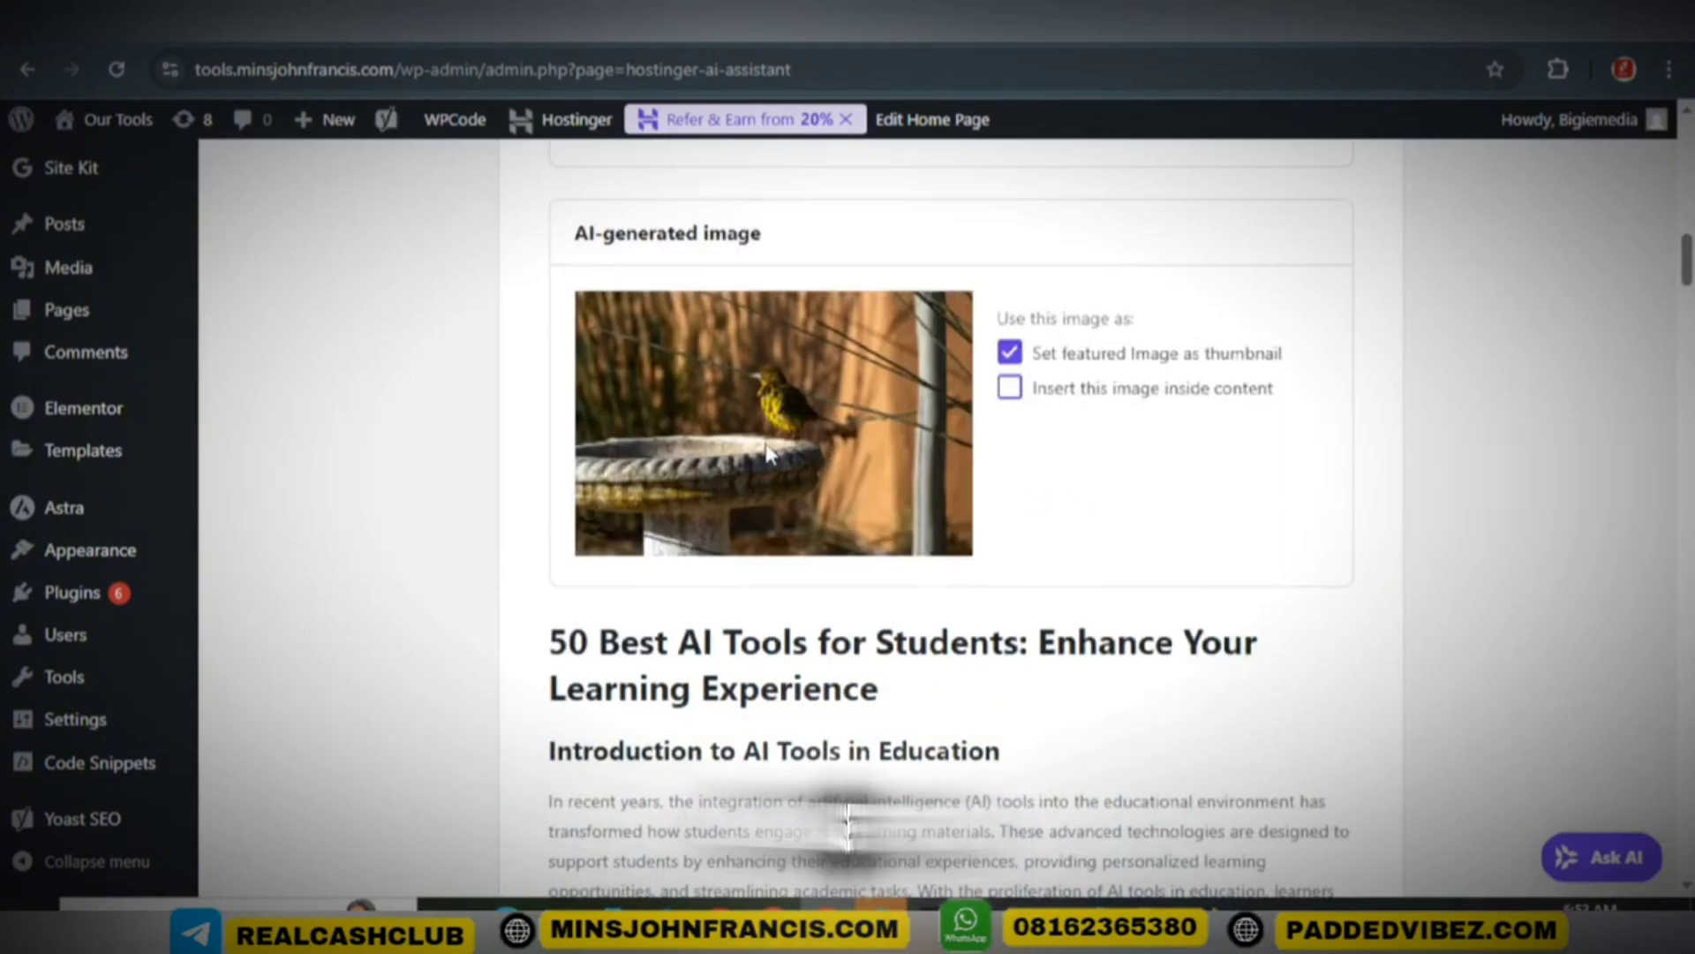
pyautogui.scroll(10, 766, 453)
pyautogui.moveTo(678, 324)
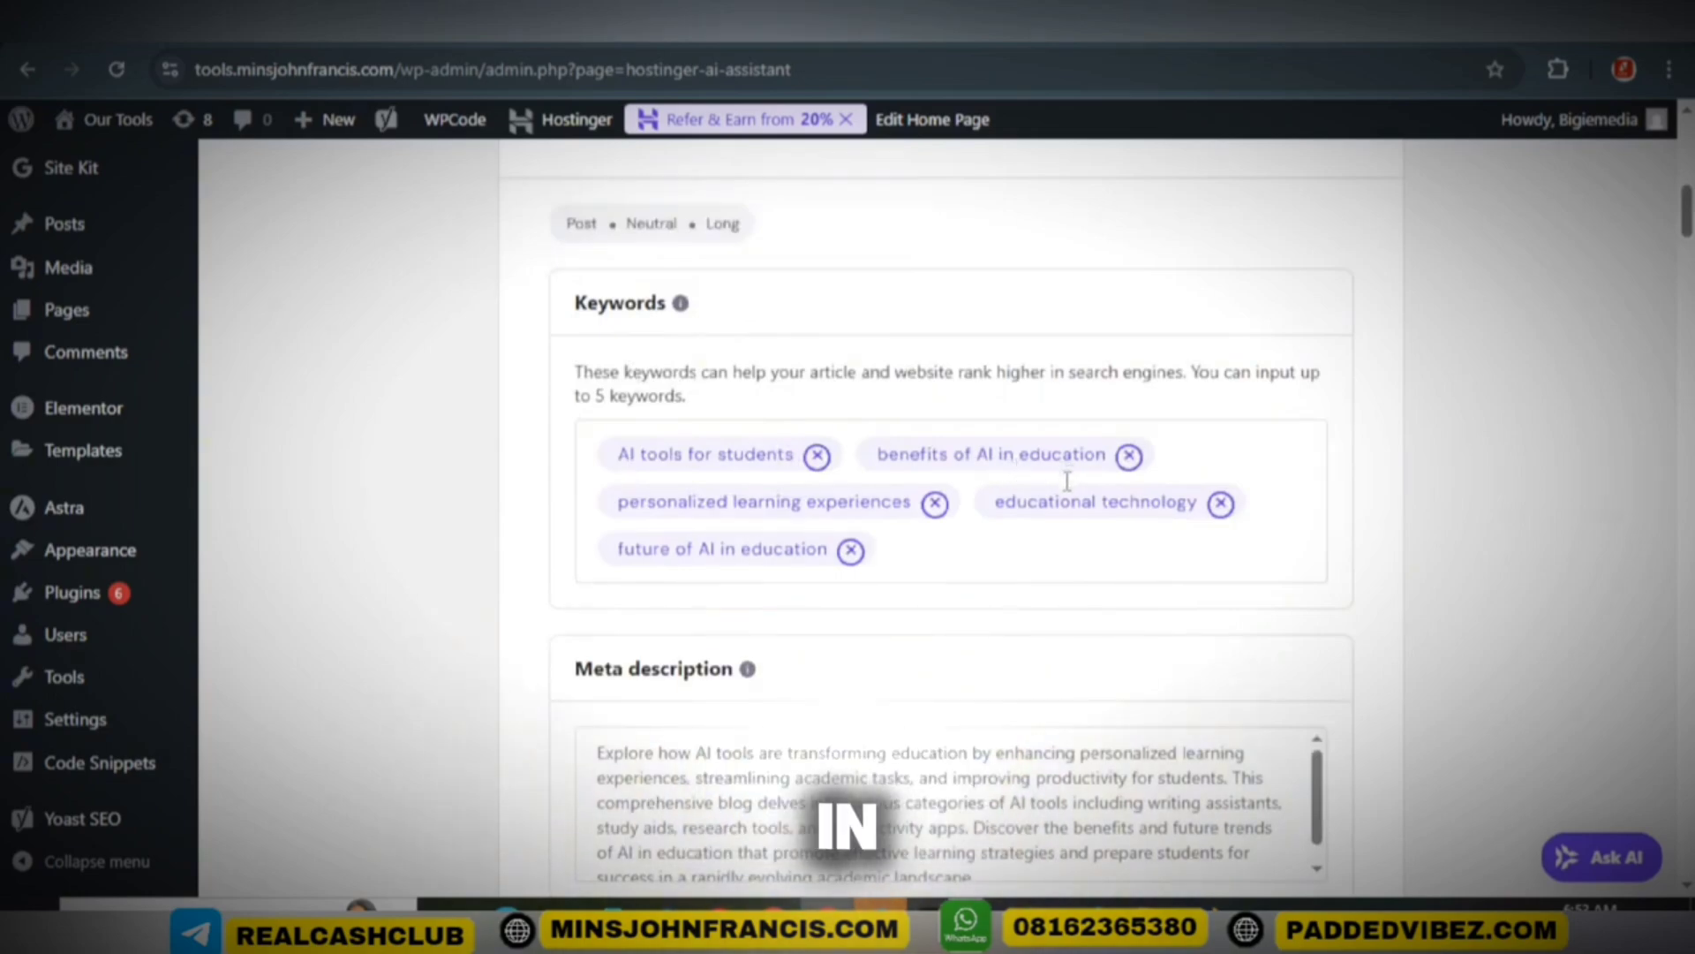
pyautogui.scroll(-3, 942, 568)
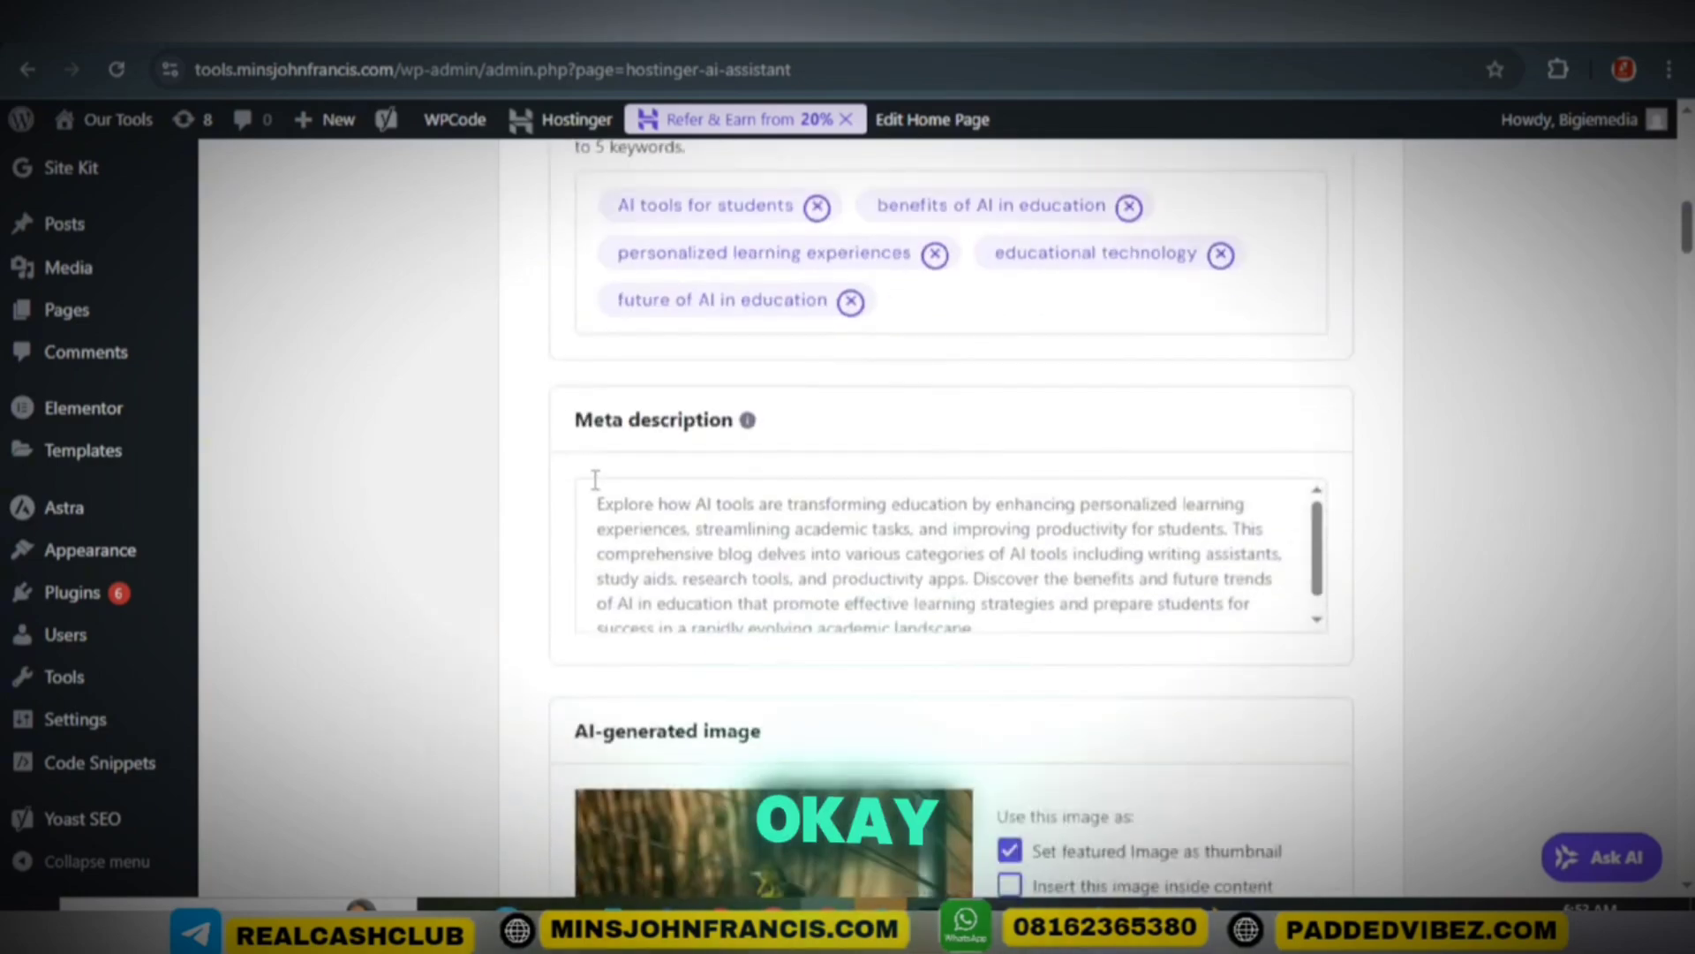
pyautogui.scroll(-6, 753, 453)
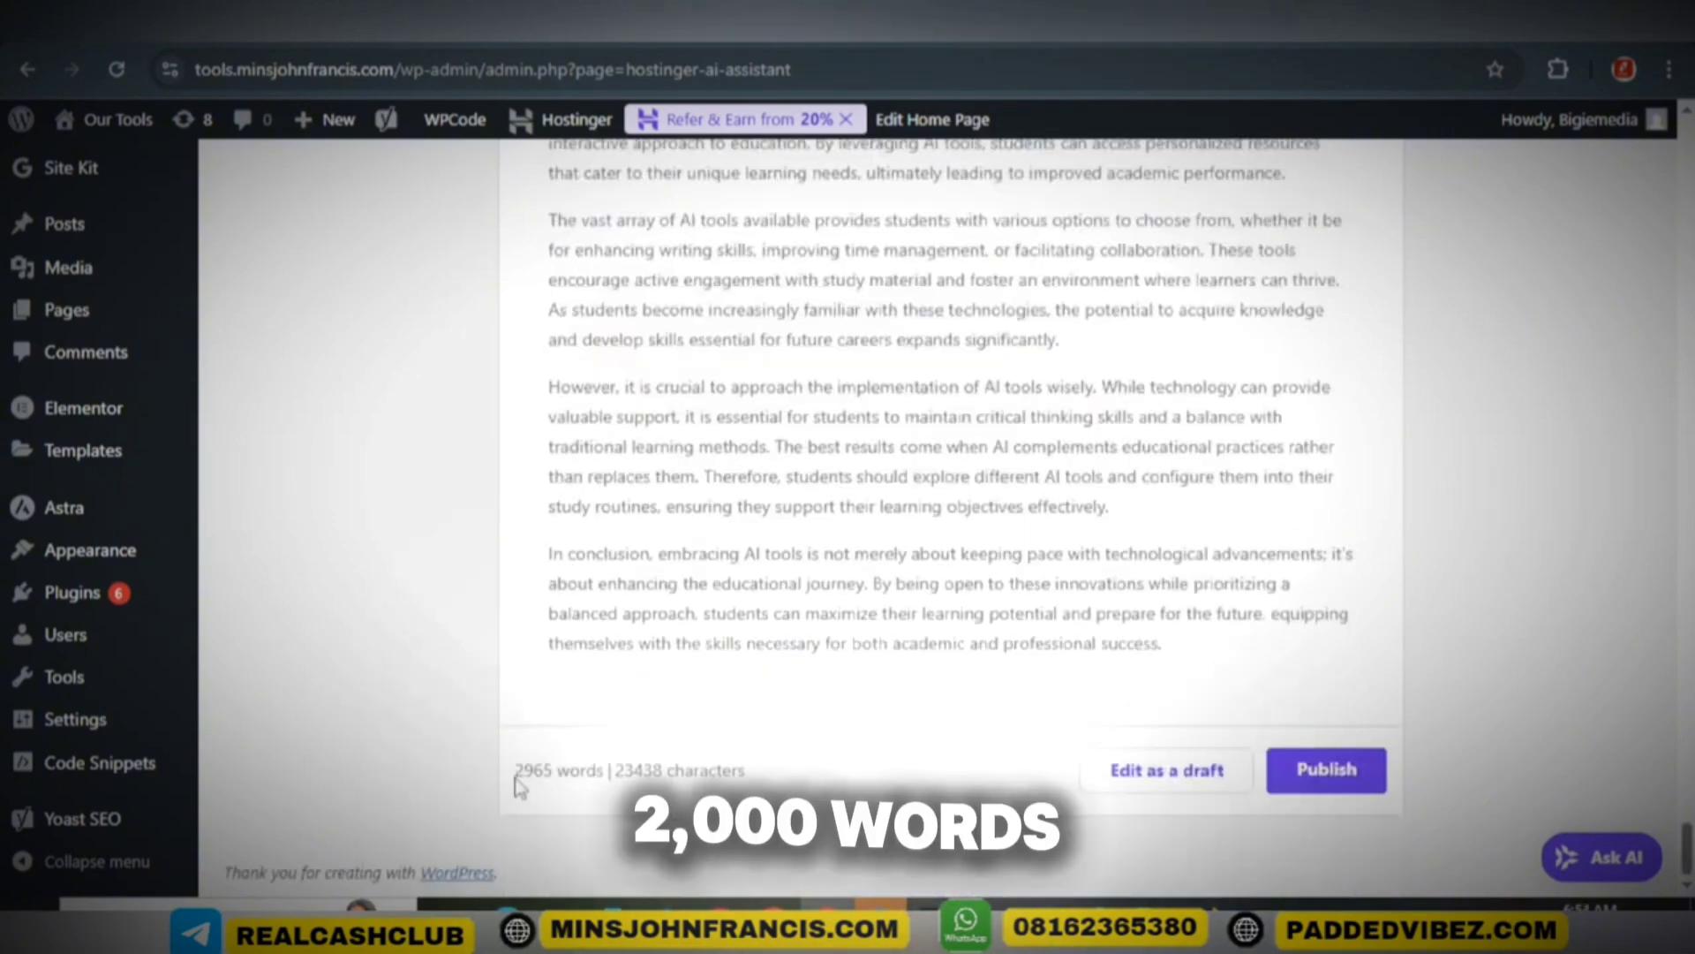
pyautogui.moveTo(536, 777); pyautogui.dragTo(553, 775)
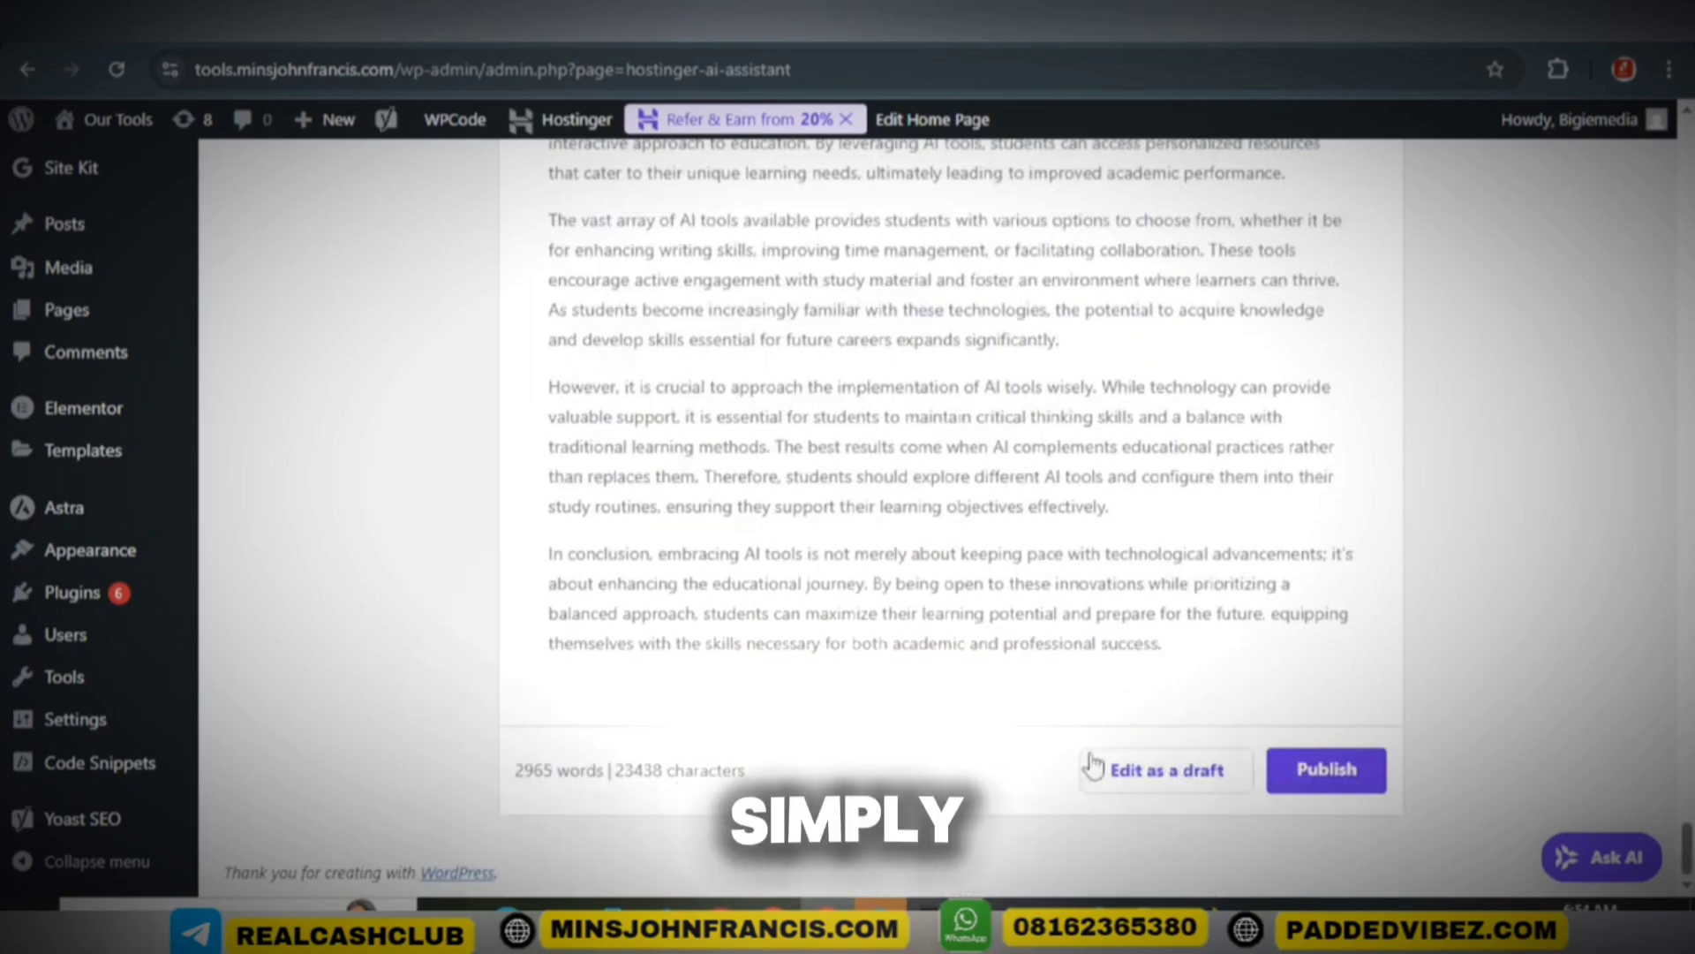
# Open the generated post for editing as a draft and delete its opening heading "Introduction to AI Tools in Education".
pyautogui.click(1165, 773)
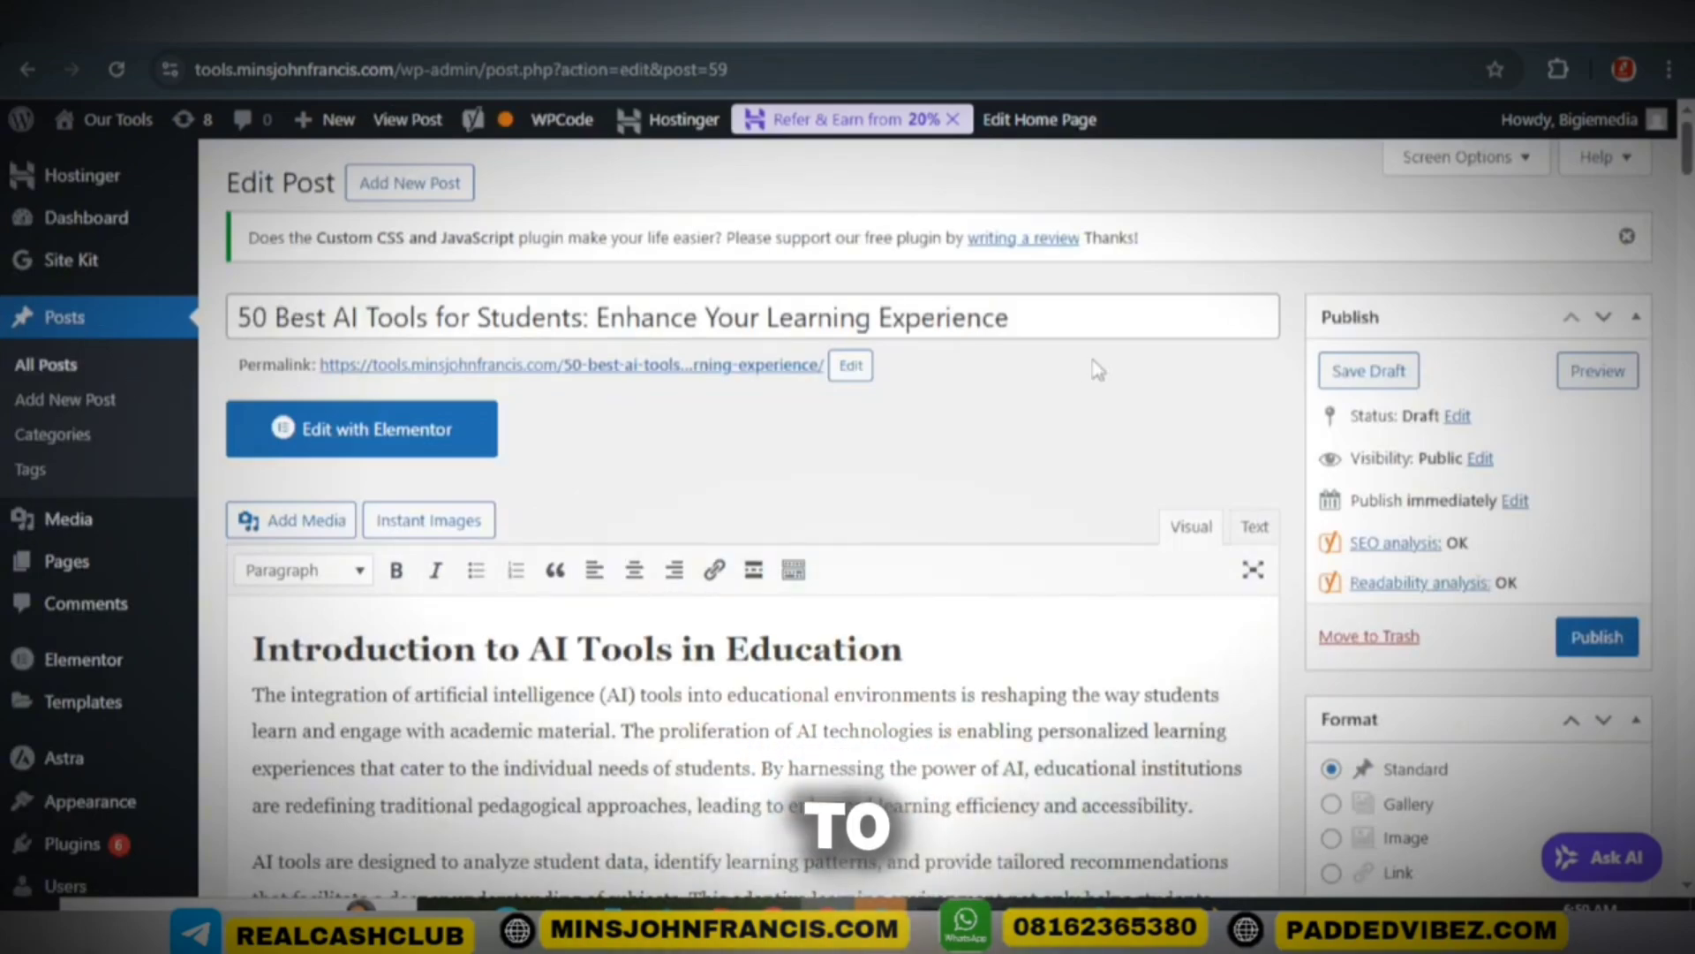
pyautogui.scroll(-4, 1052, 457)
pyautogui.scroll(3, 1051, 463)
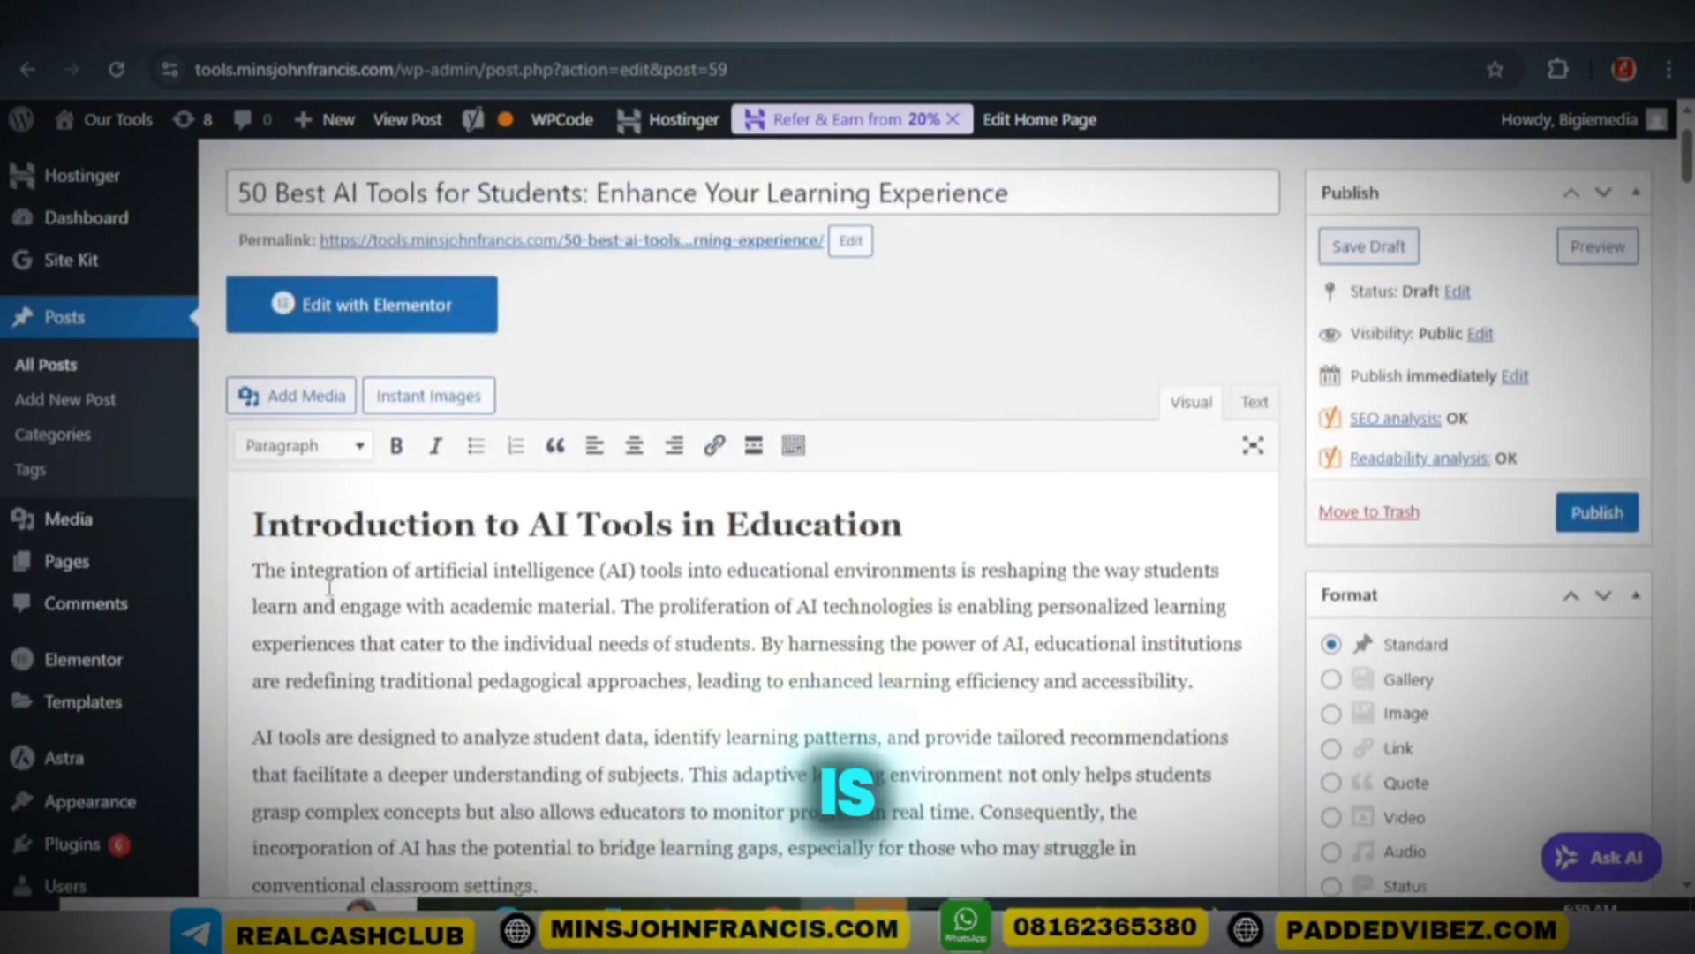
pyautogui.moveTo(905, 523); pyautogui.dragTo(210, 489)
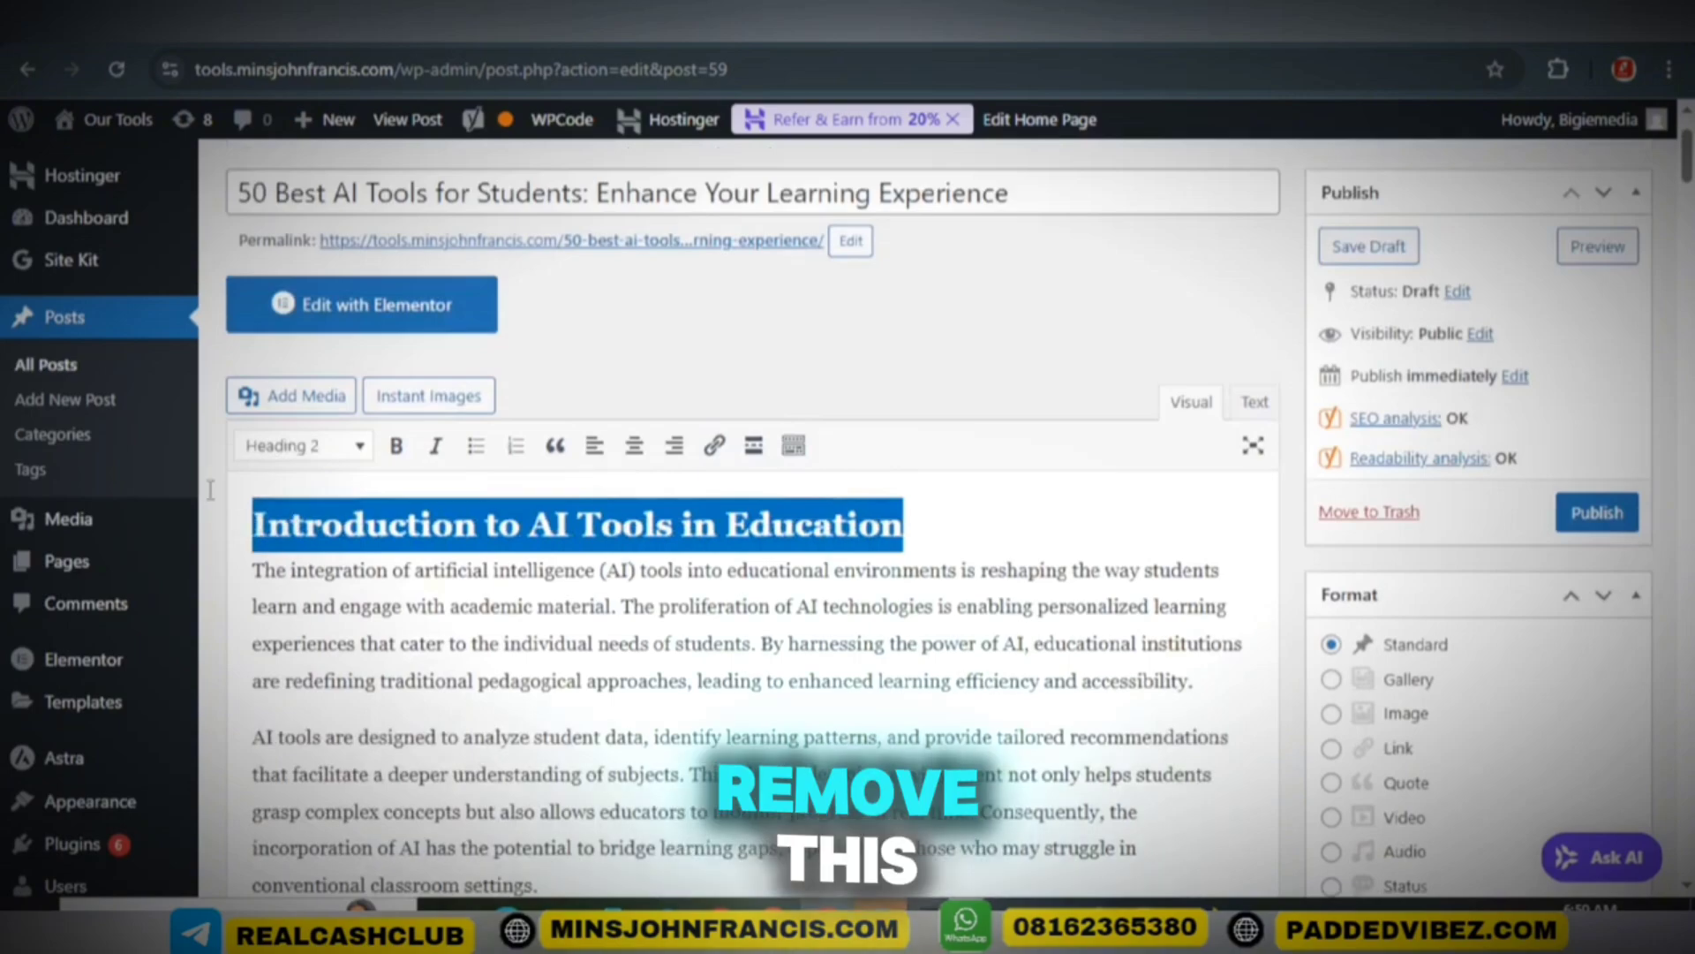
pyautogui.press('BackSpace')
# Check the post's featured image and remaining body text, and publish the post.
pyautogui.scroll(-5, 1368, 755)
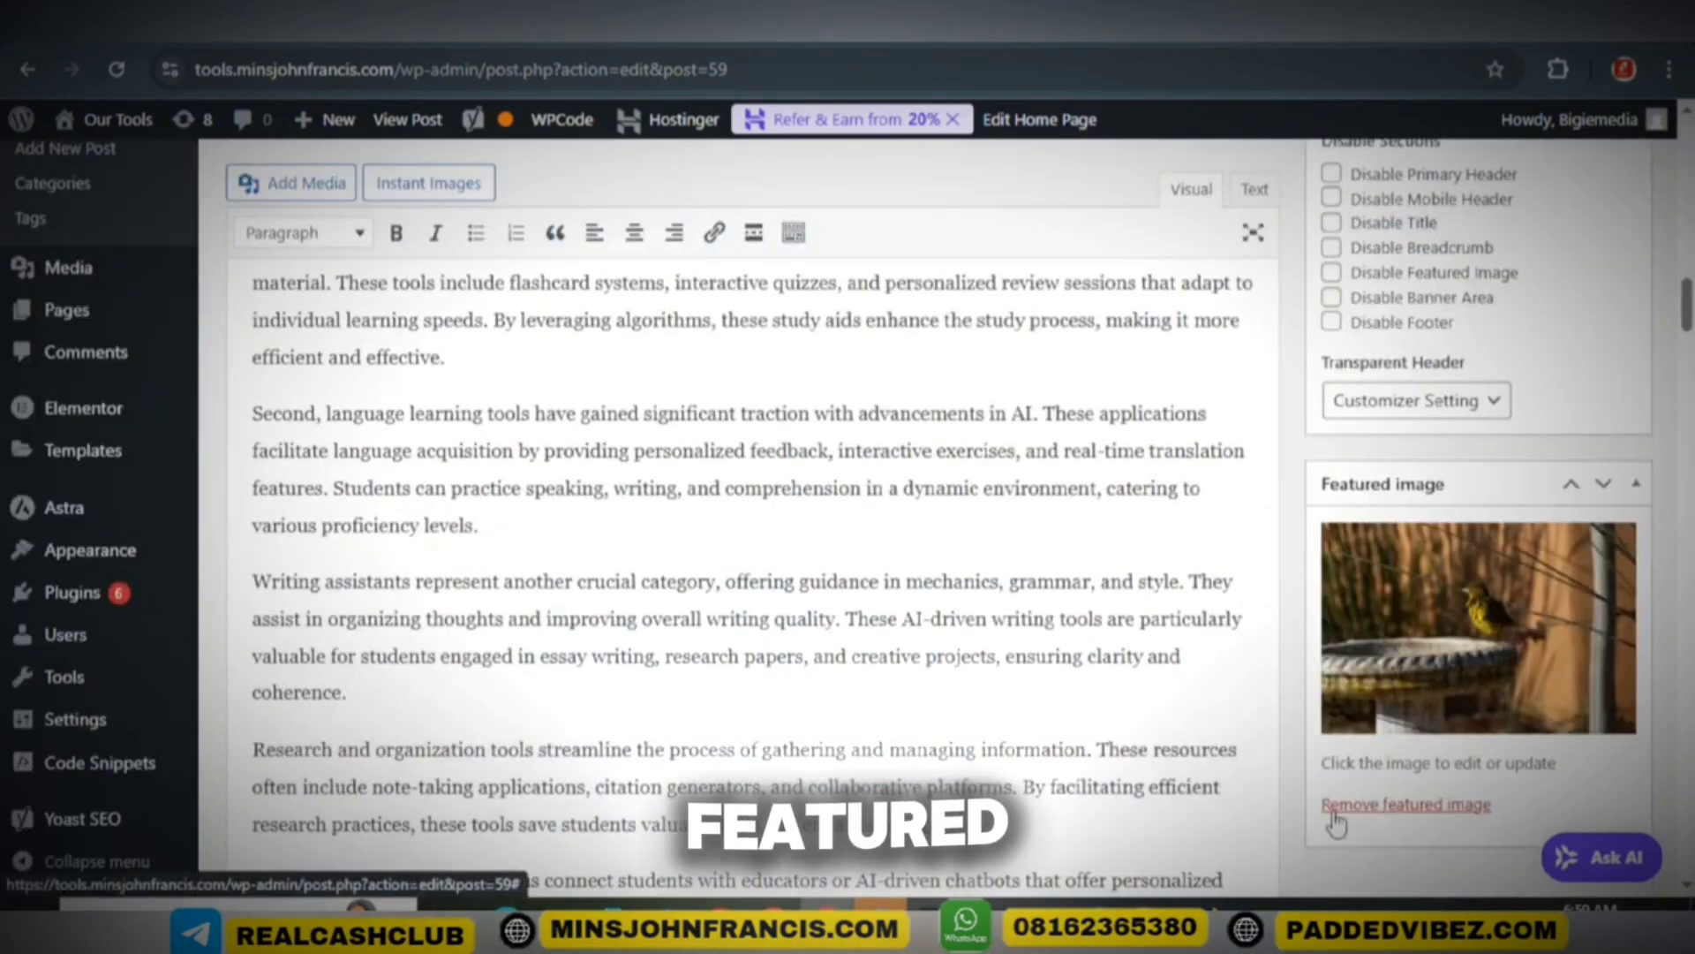
pyautogui.scroll(-10, 1052, 717)
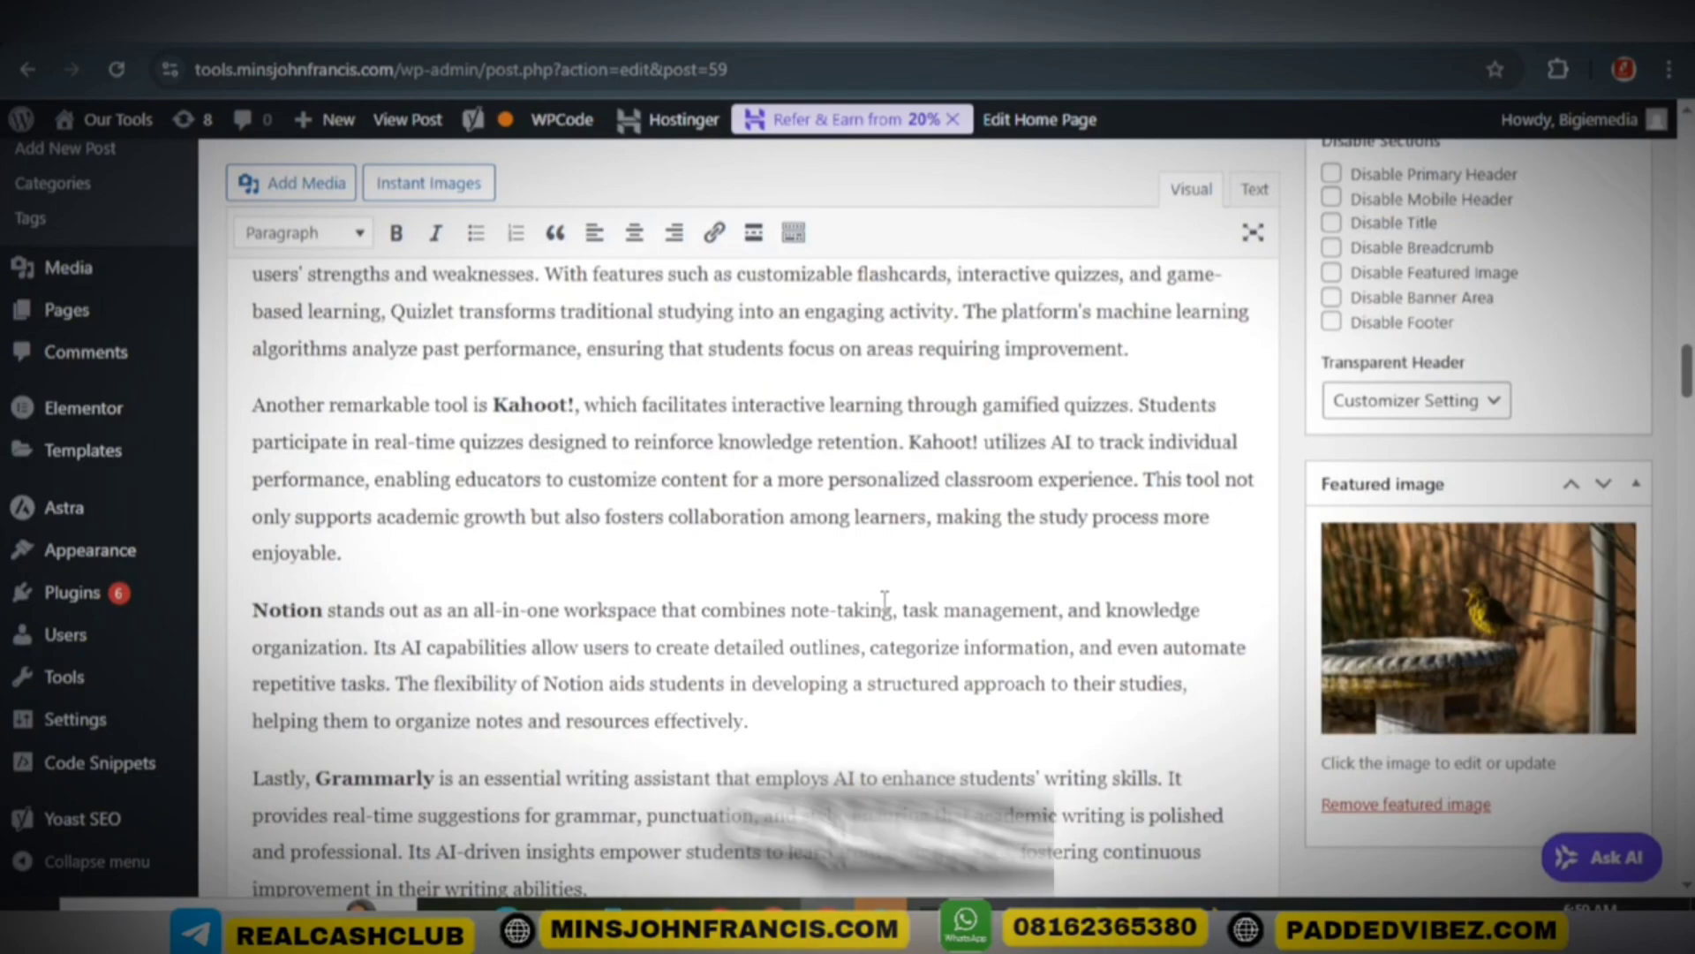
pyautogui.scroll(-10, 884, 599)
pyautogui.click(1597, 515)
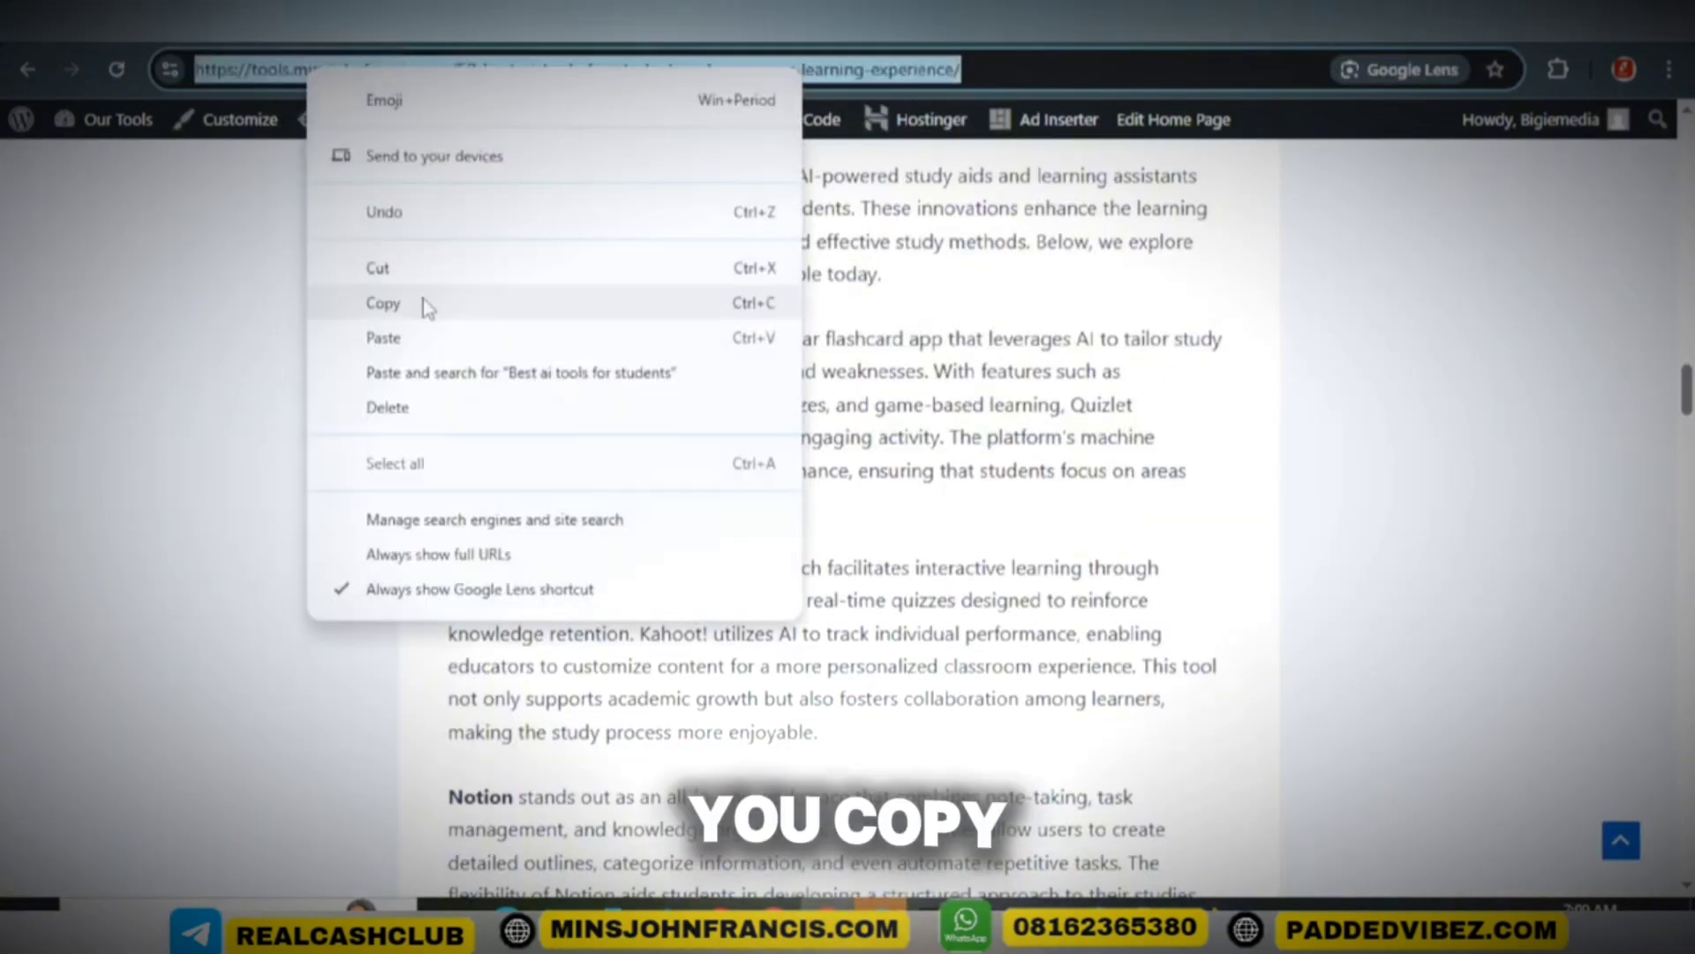
# Copy the published post's URL and open it in an incognito window.
pyautogui.click(422, 300)
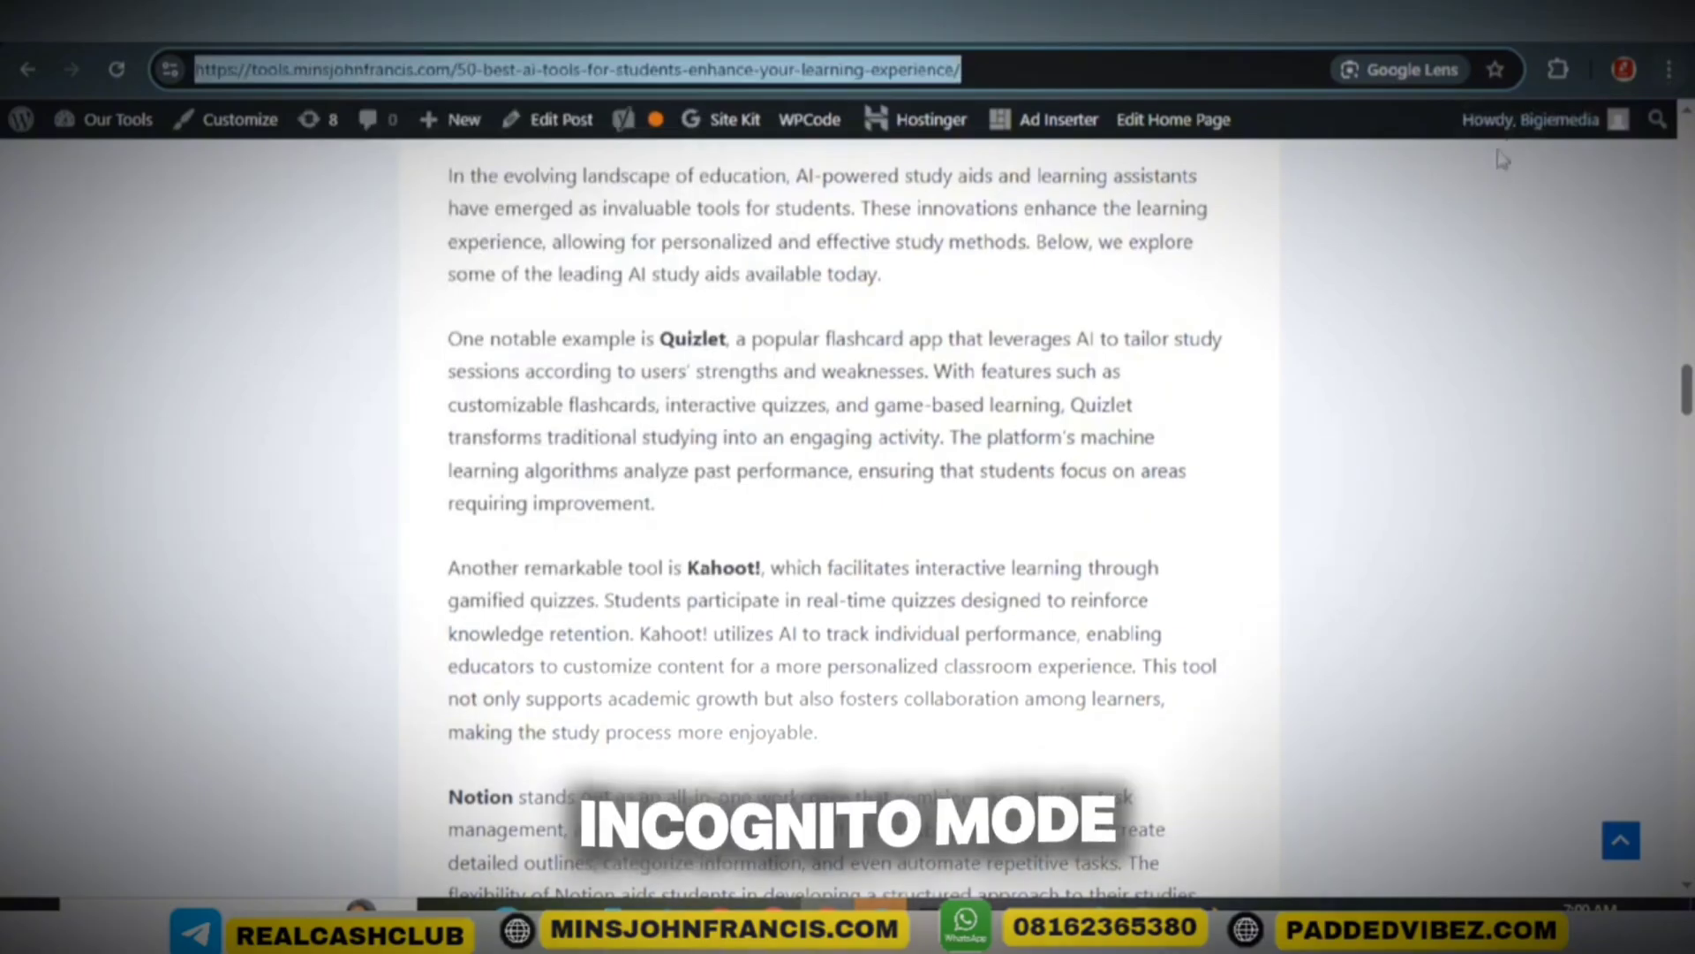
pyautogui.rightClick(592, 65)
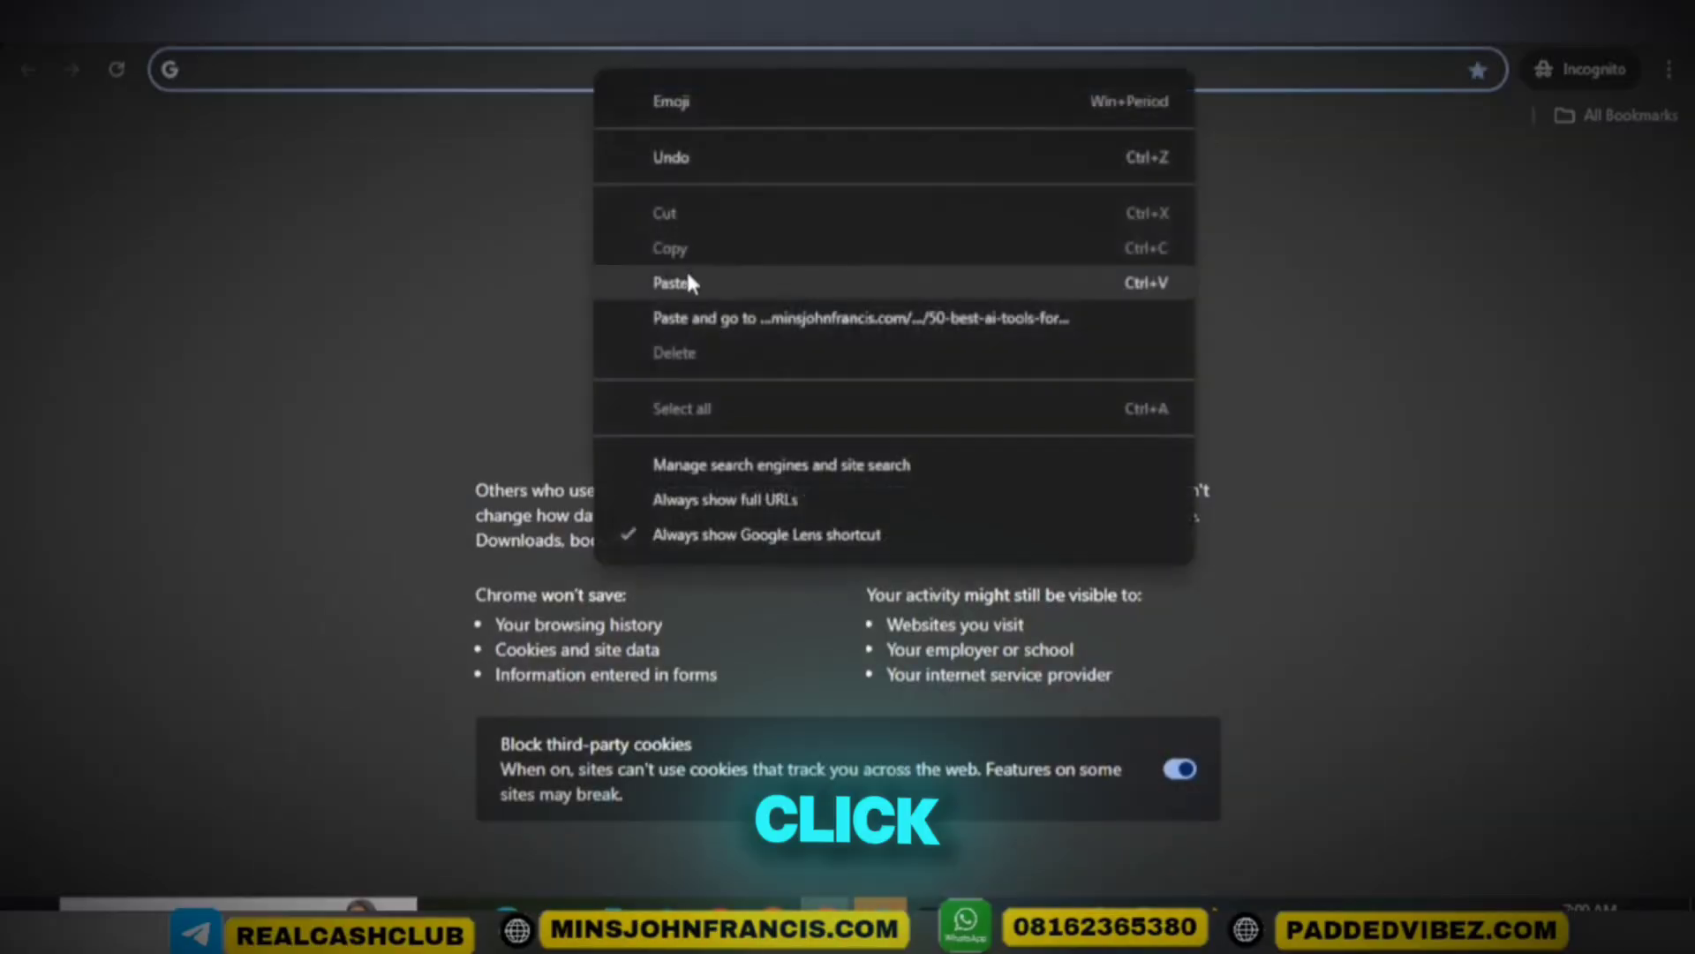
pyautogui.click(685, 268)
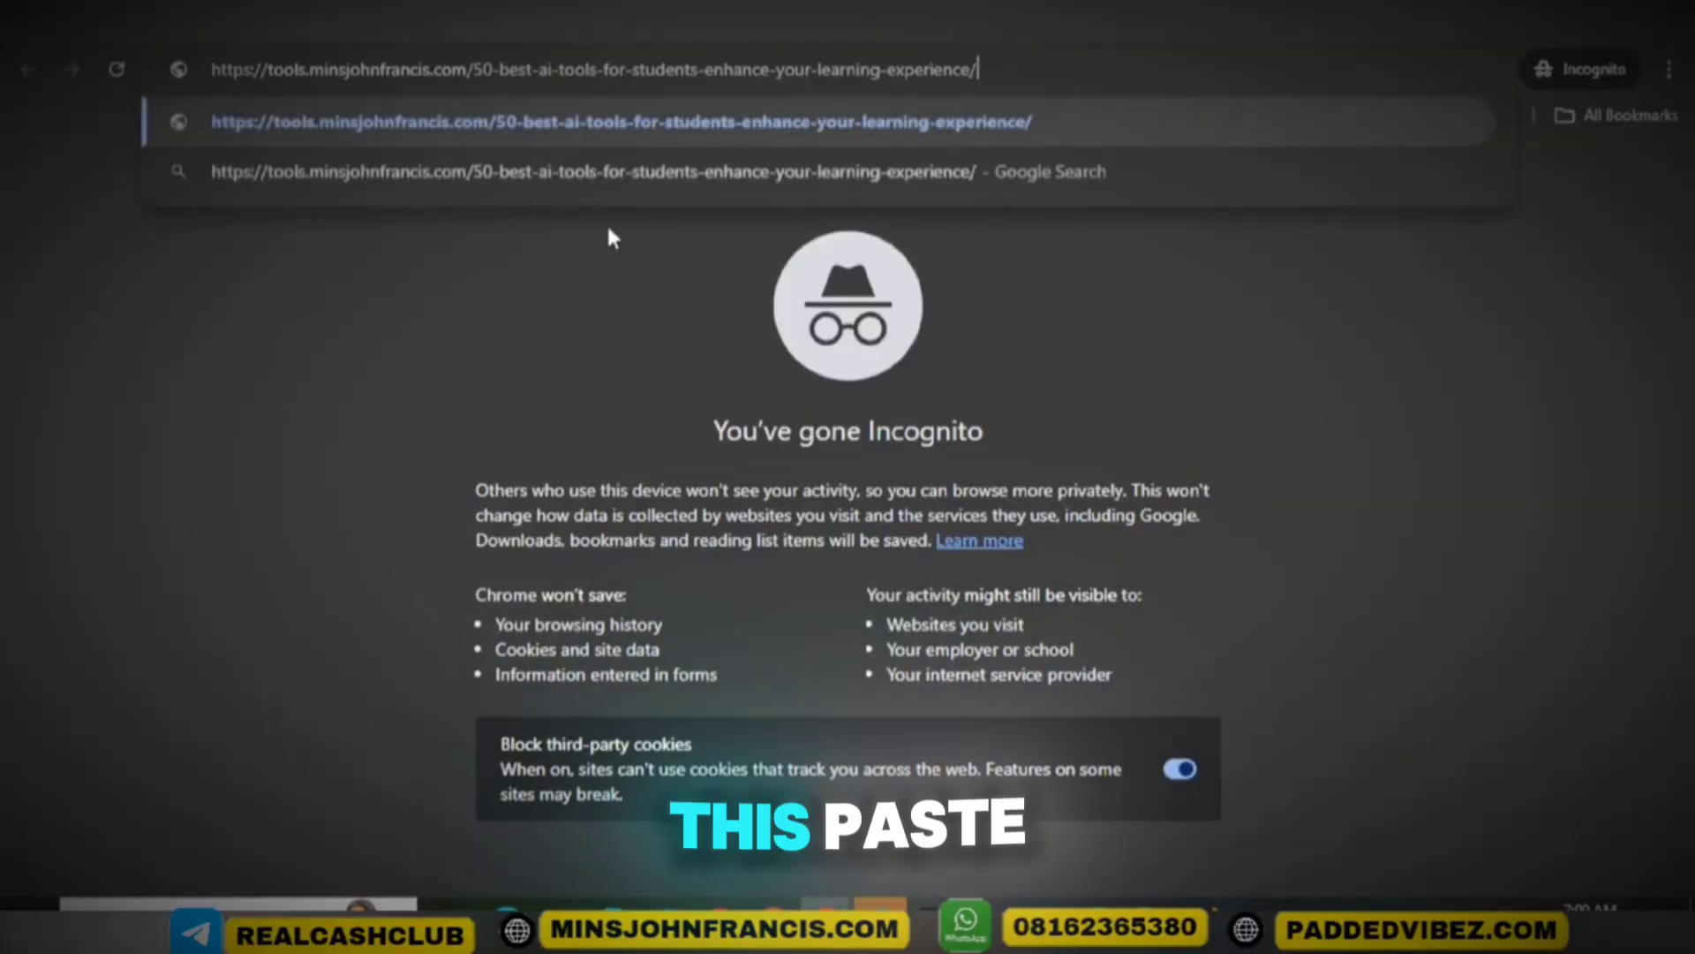
pyautogui.click(439, 129)
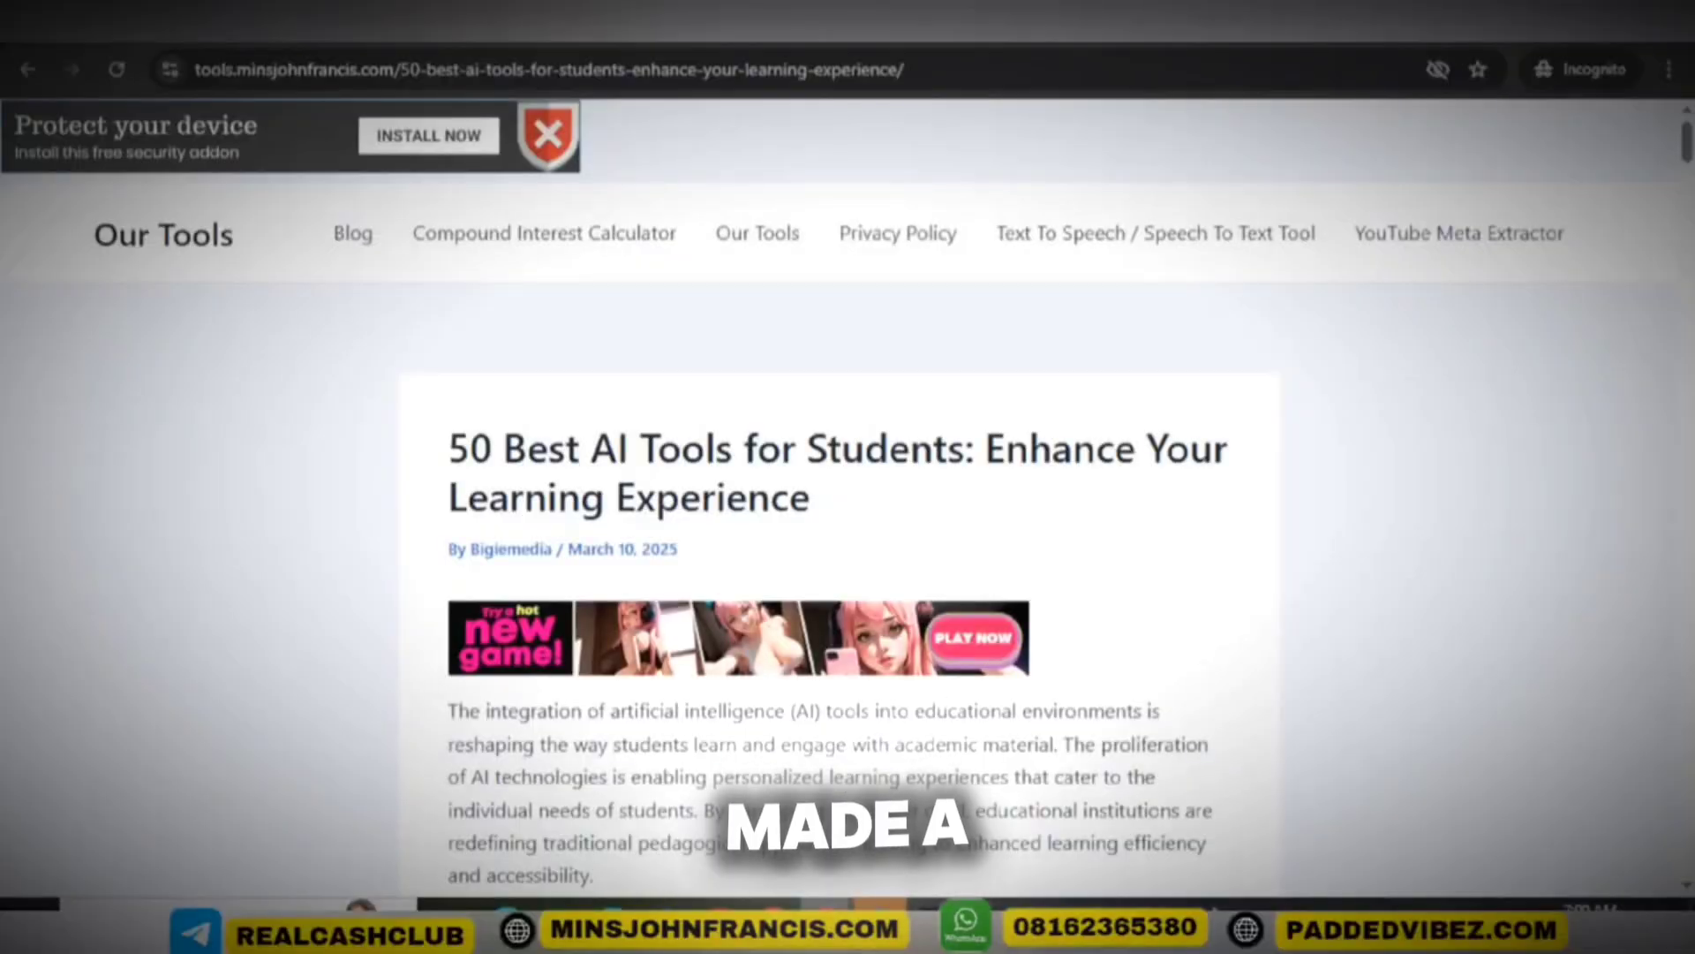
# Return to the regular browser window and bring up the Scoop.it website.
pyautogui.moveTo(837, 901)
pyautogui.click(775, 826)
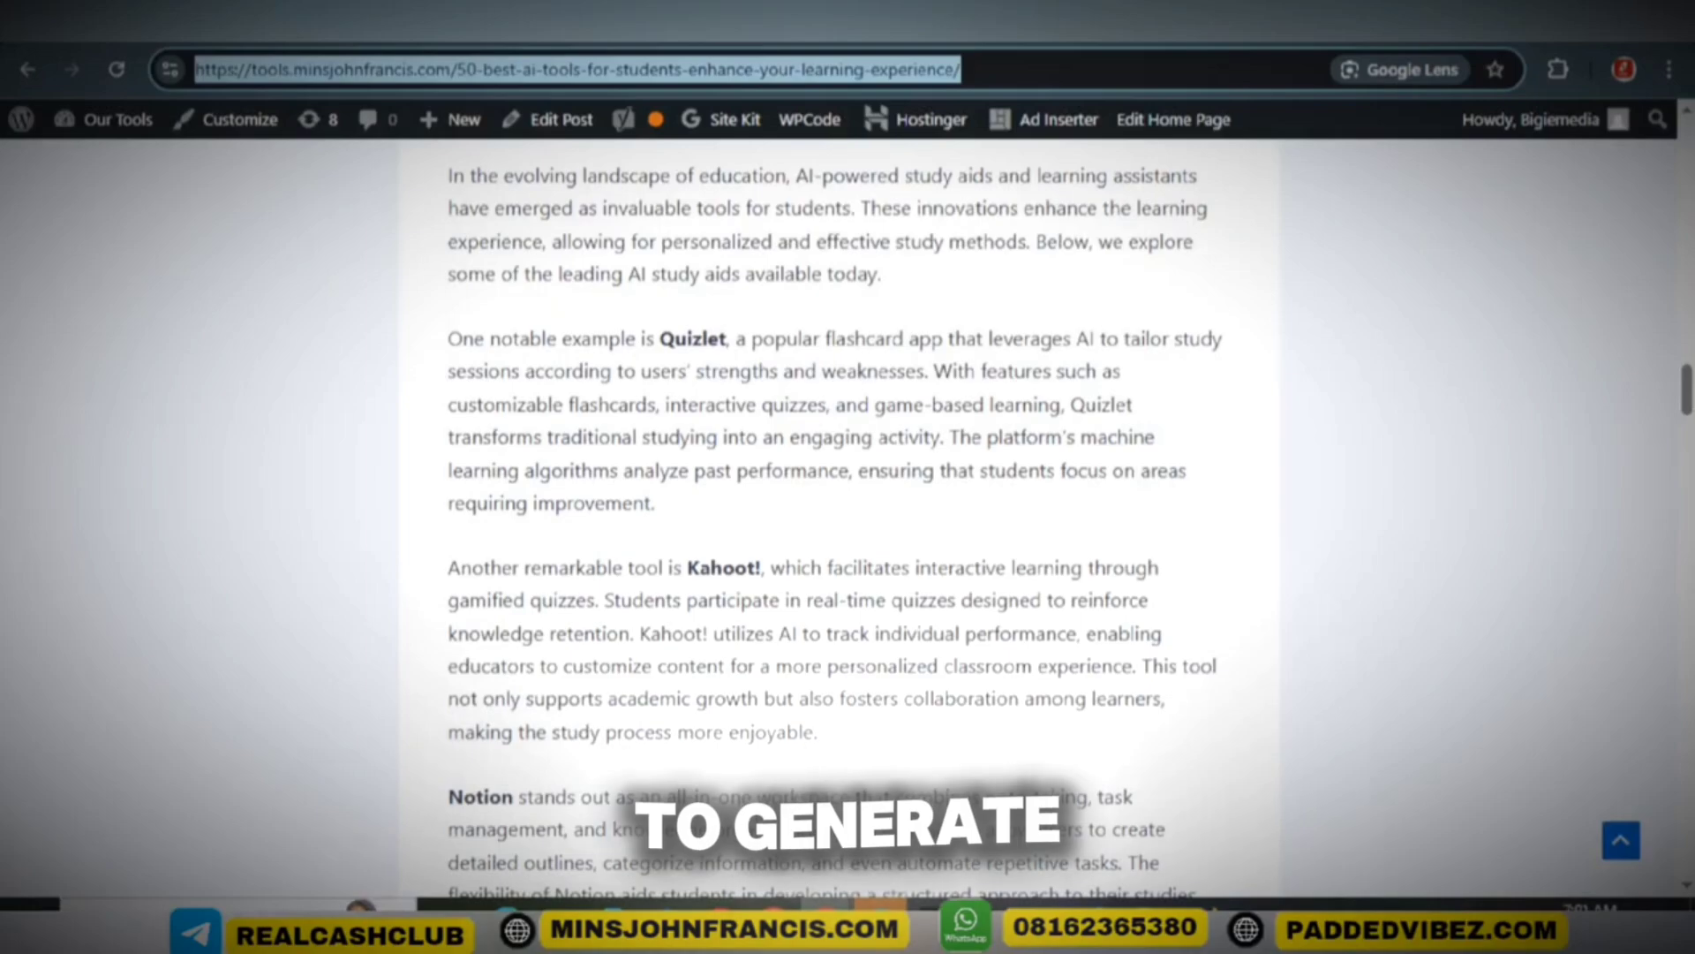
pyautogui.click(1444, 502)
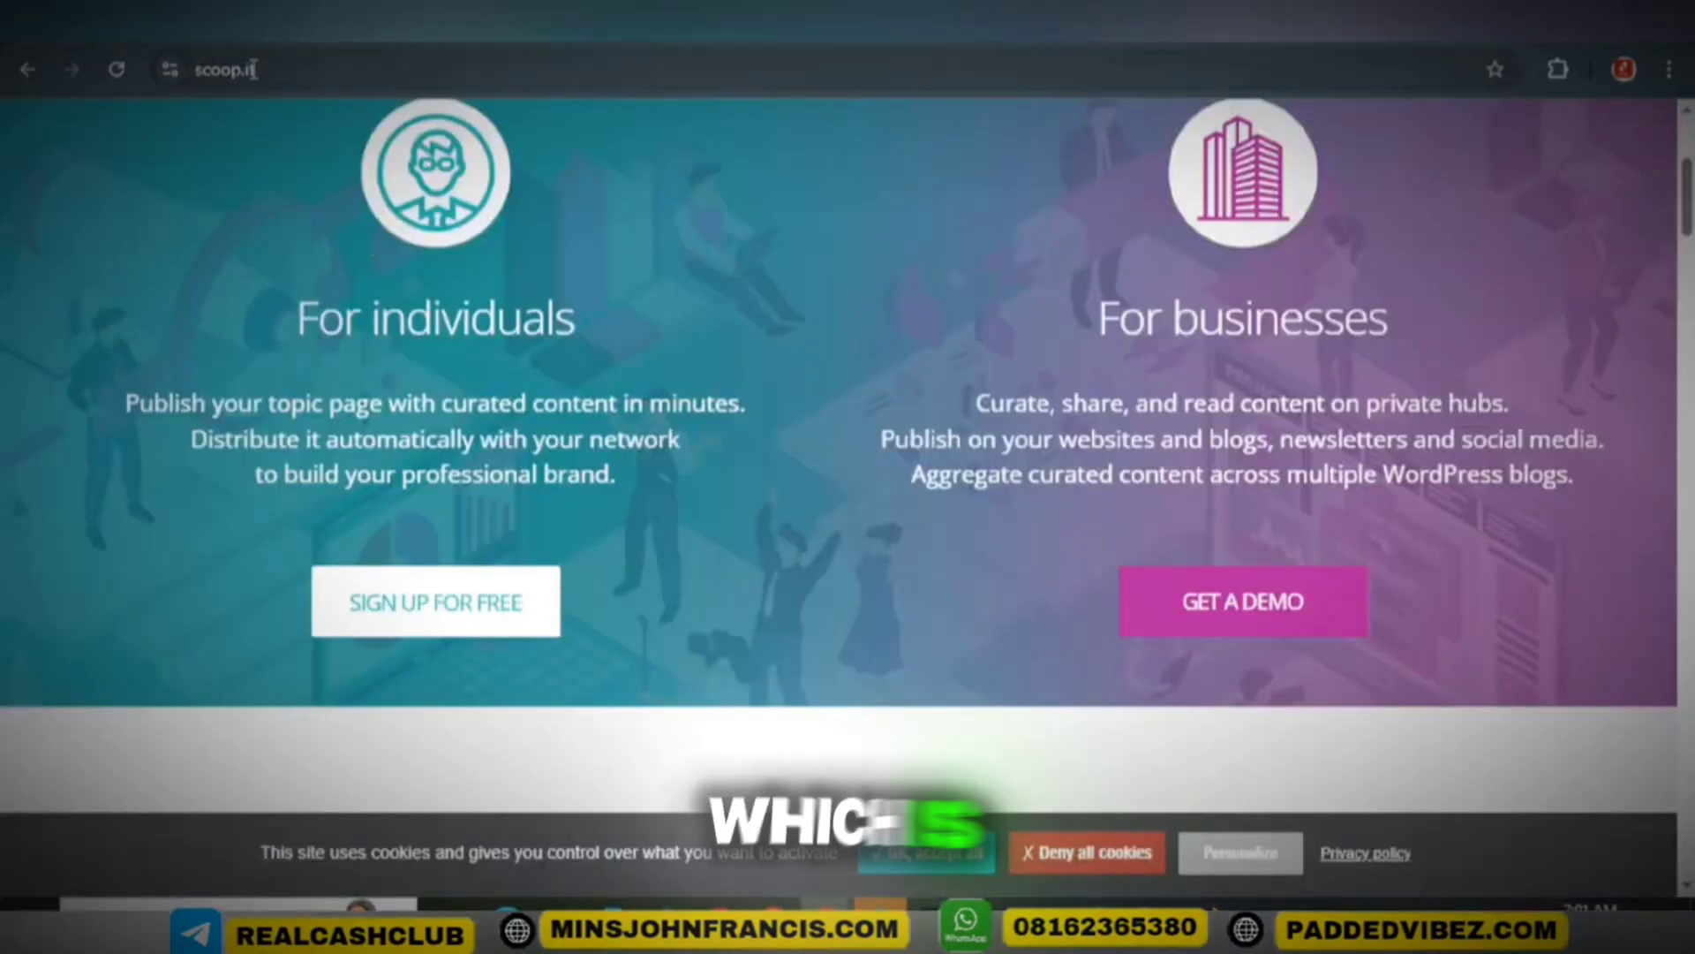
pyautogui.click(267, 71)
pyautogui.click(183, 200)
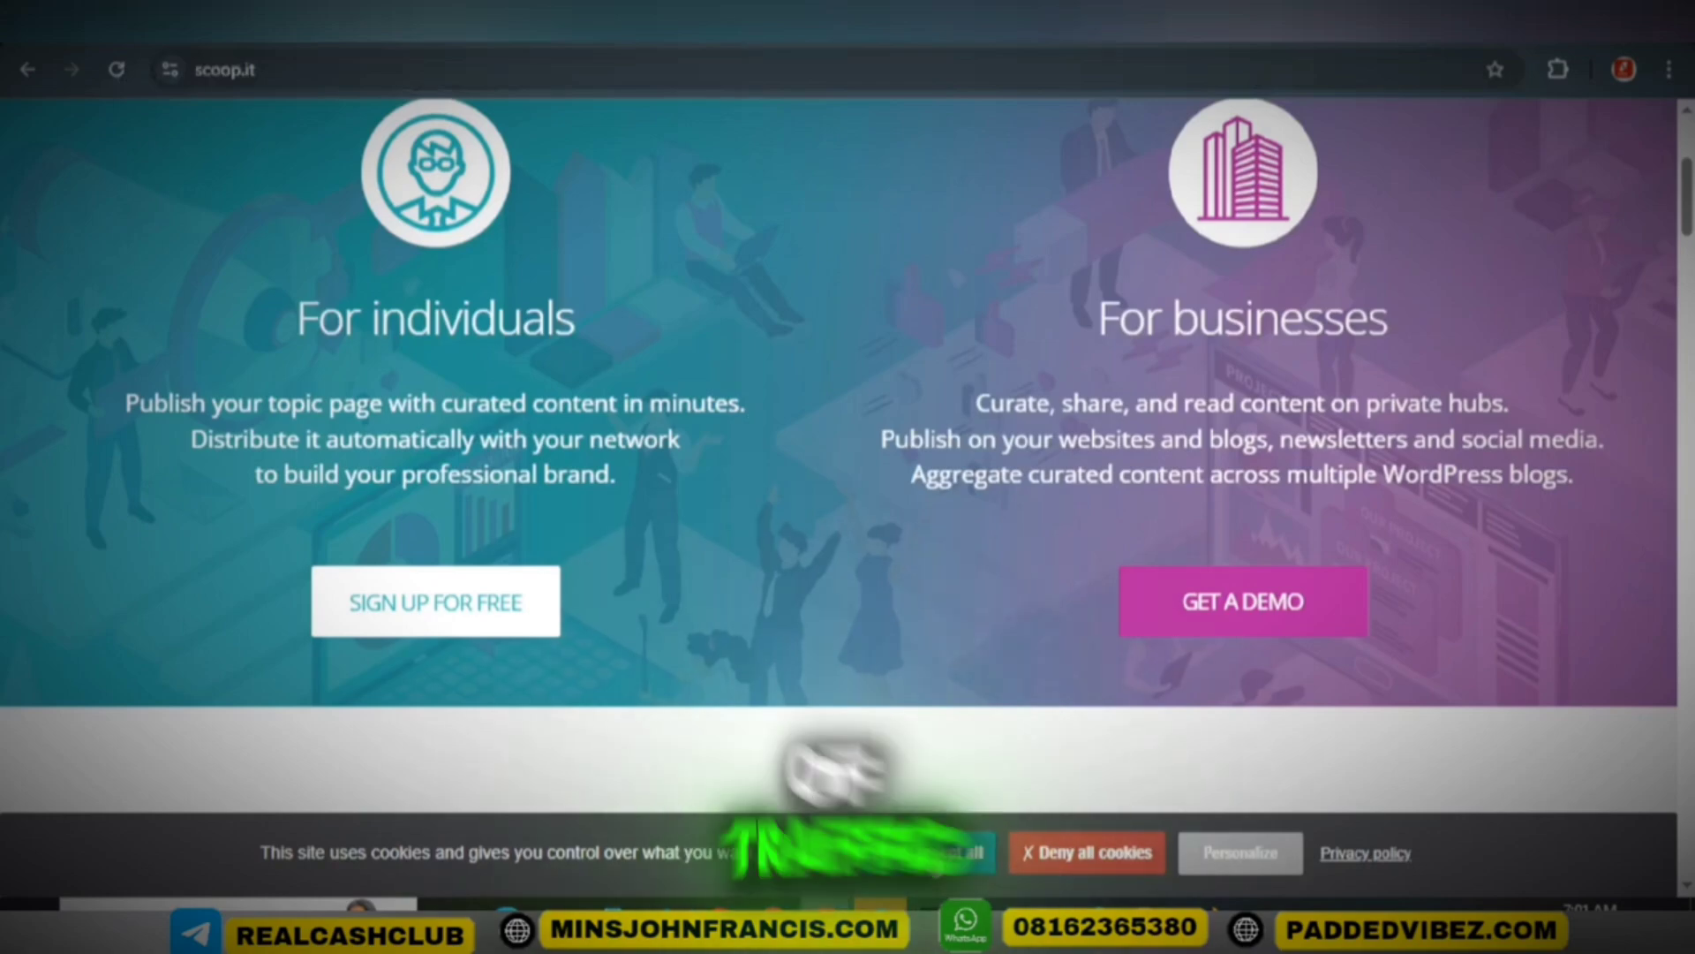
# Accept the cookies on the Scoop.it homepage and review its offering for individuals.
pyautogui.click(962, 852)
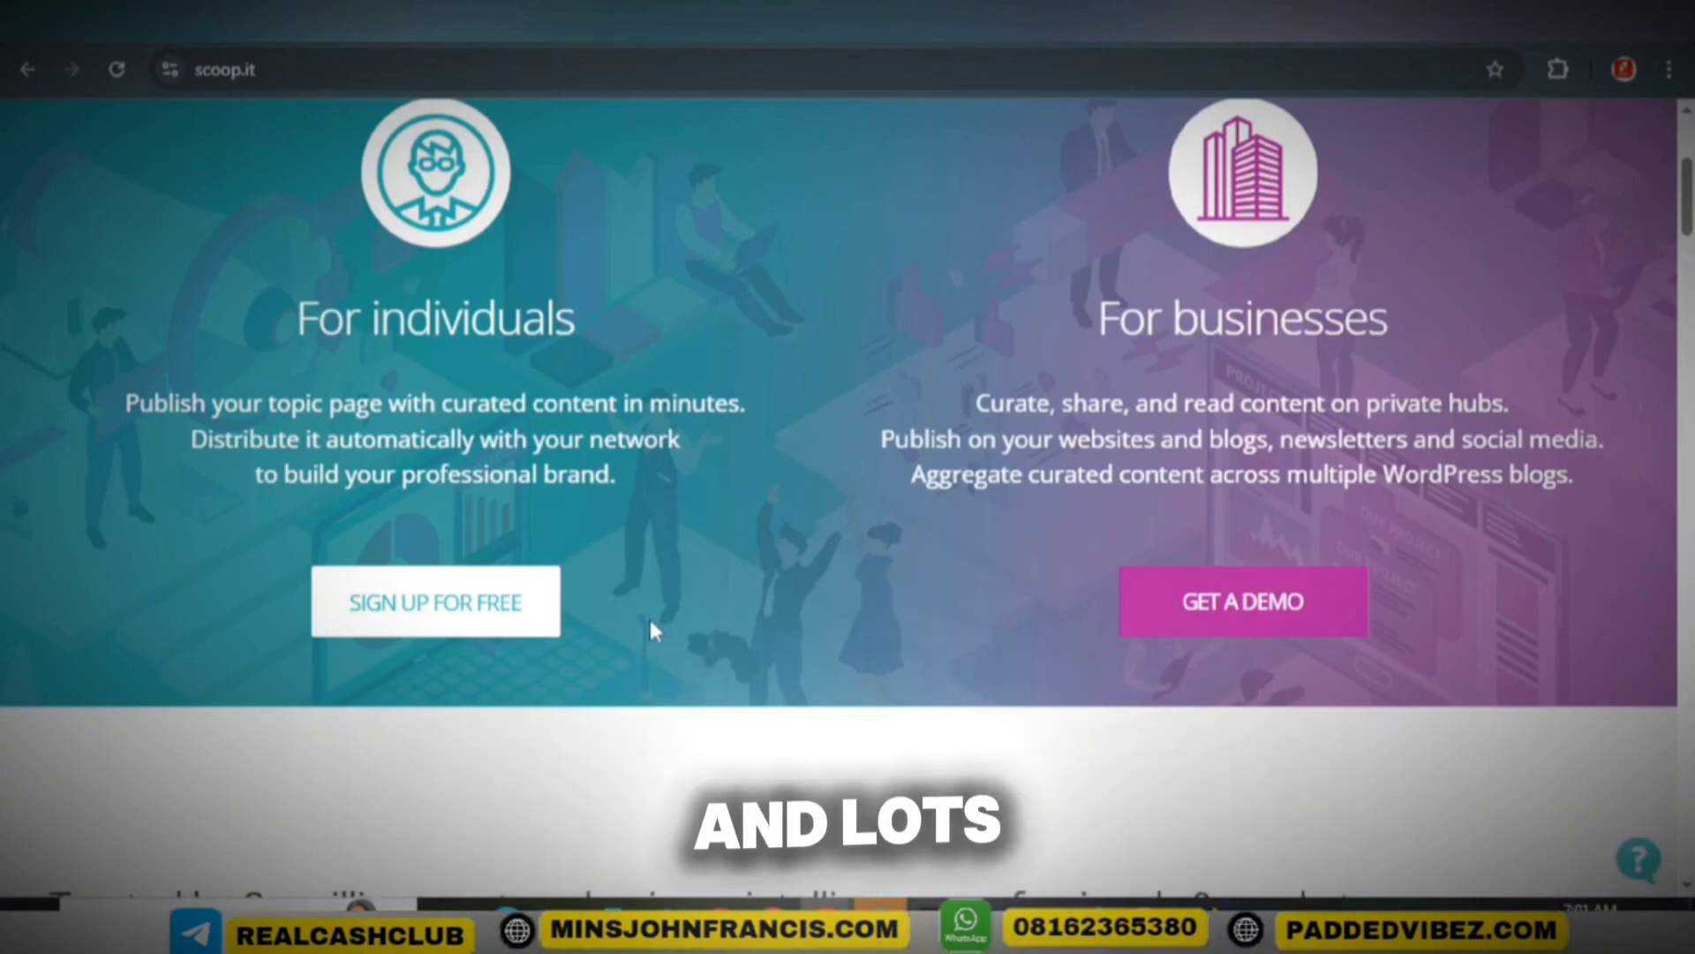
pyautogui.scroll(-8, 651, 621)
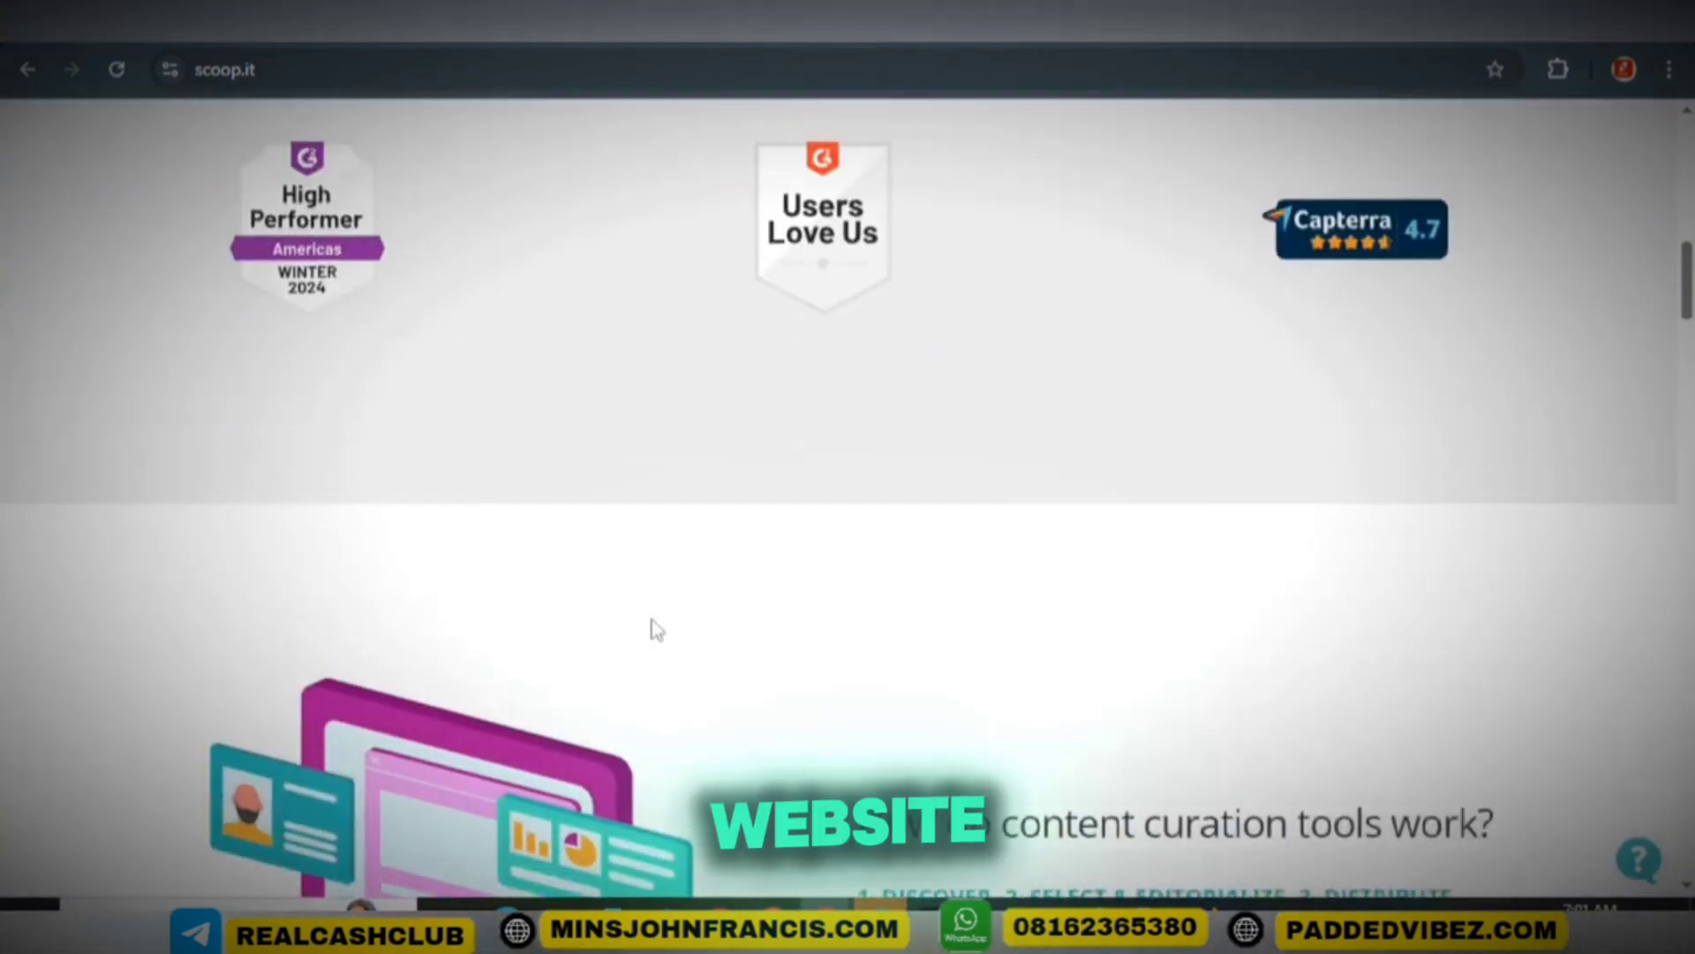
pyautogui.scroll(8, 651, 628)
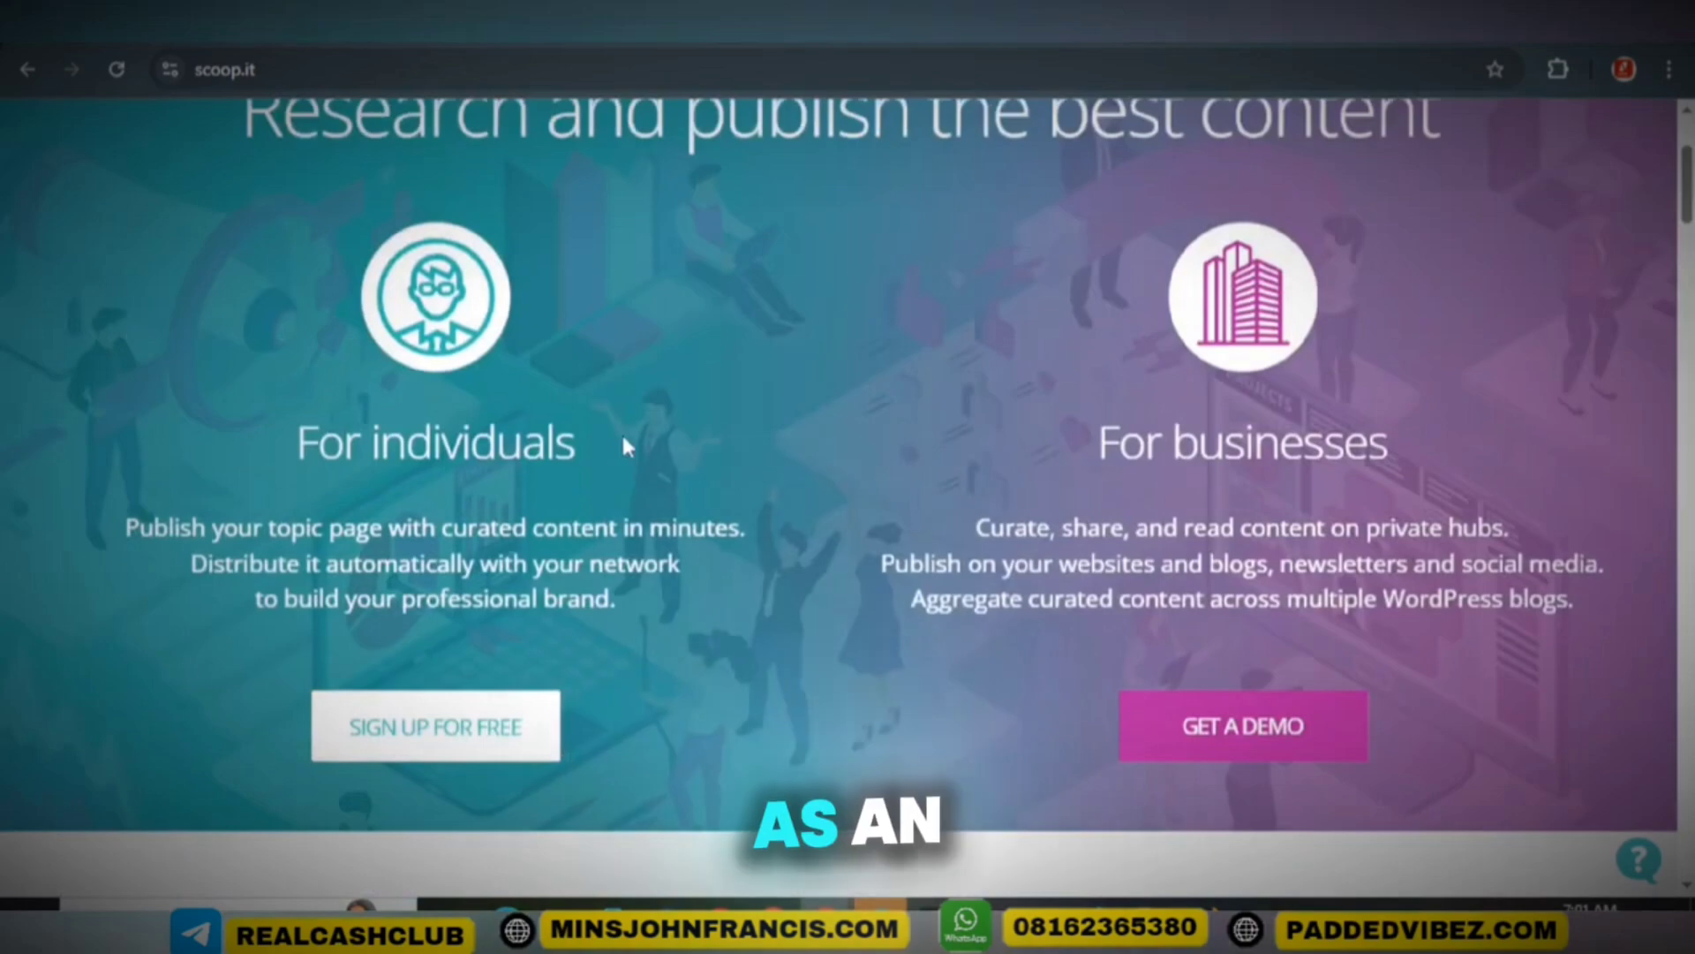
pyautogui.moveTo(623, 439); pyautogui.dragTo(300, 441)
pyautogui.click(717, 514)
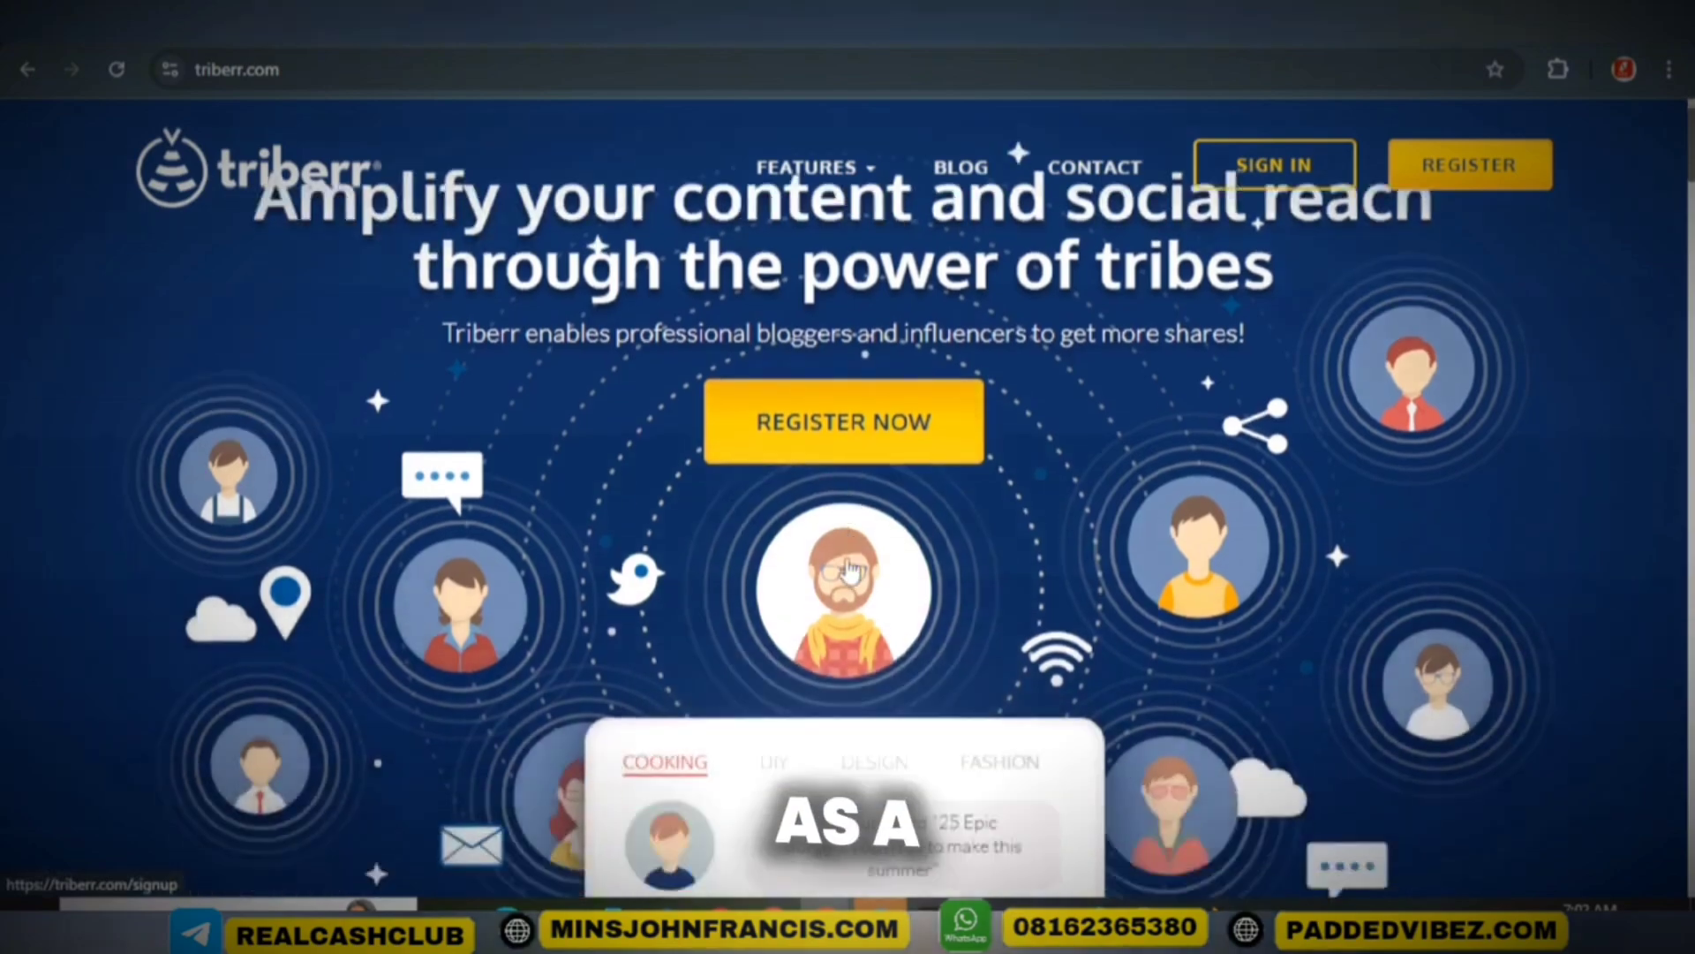
# Look through the Triberr homepage, from the introduction to the reasons for using it to promote blog content.
pyautogui.scroll(-5, 850, 568)
pyautogui.scroll(-1, 849, 568)
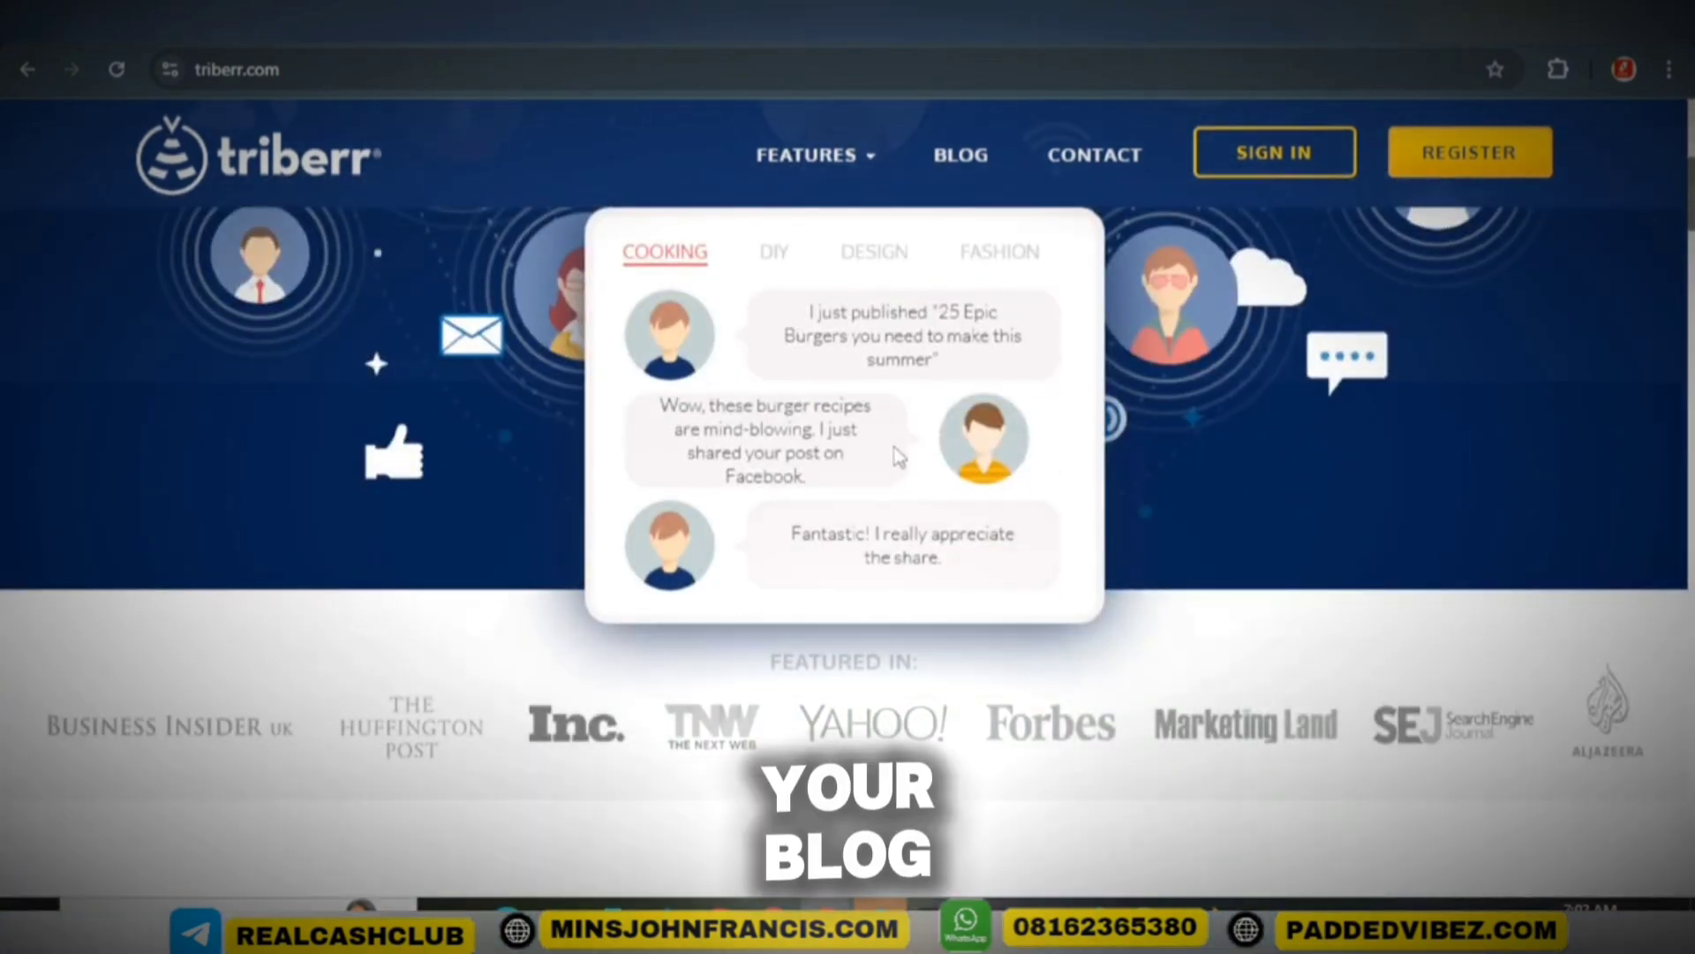
pyautogui.scroll(-4, 899, 455)
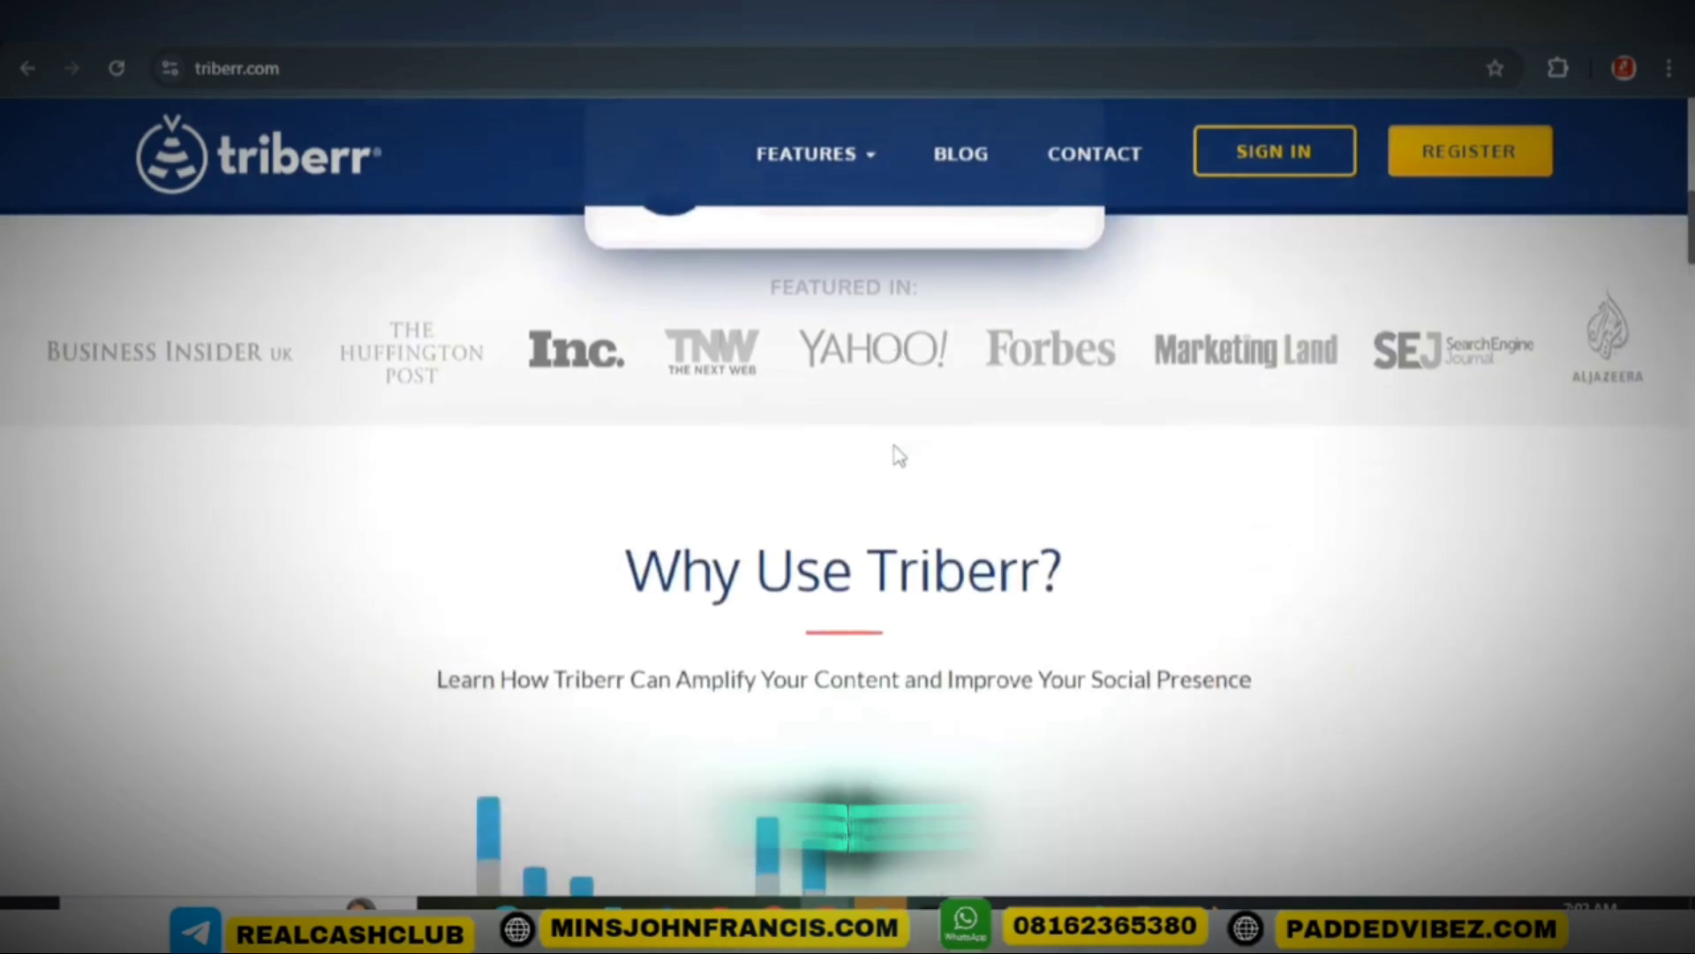
pyautogui.scroll(-3, 899, 456)
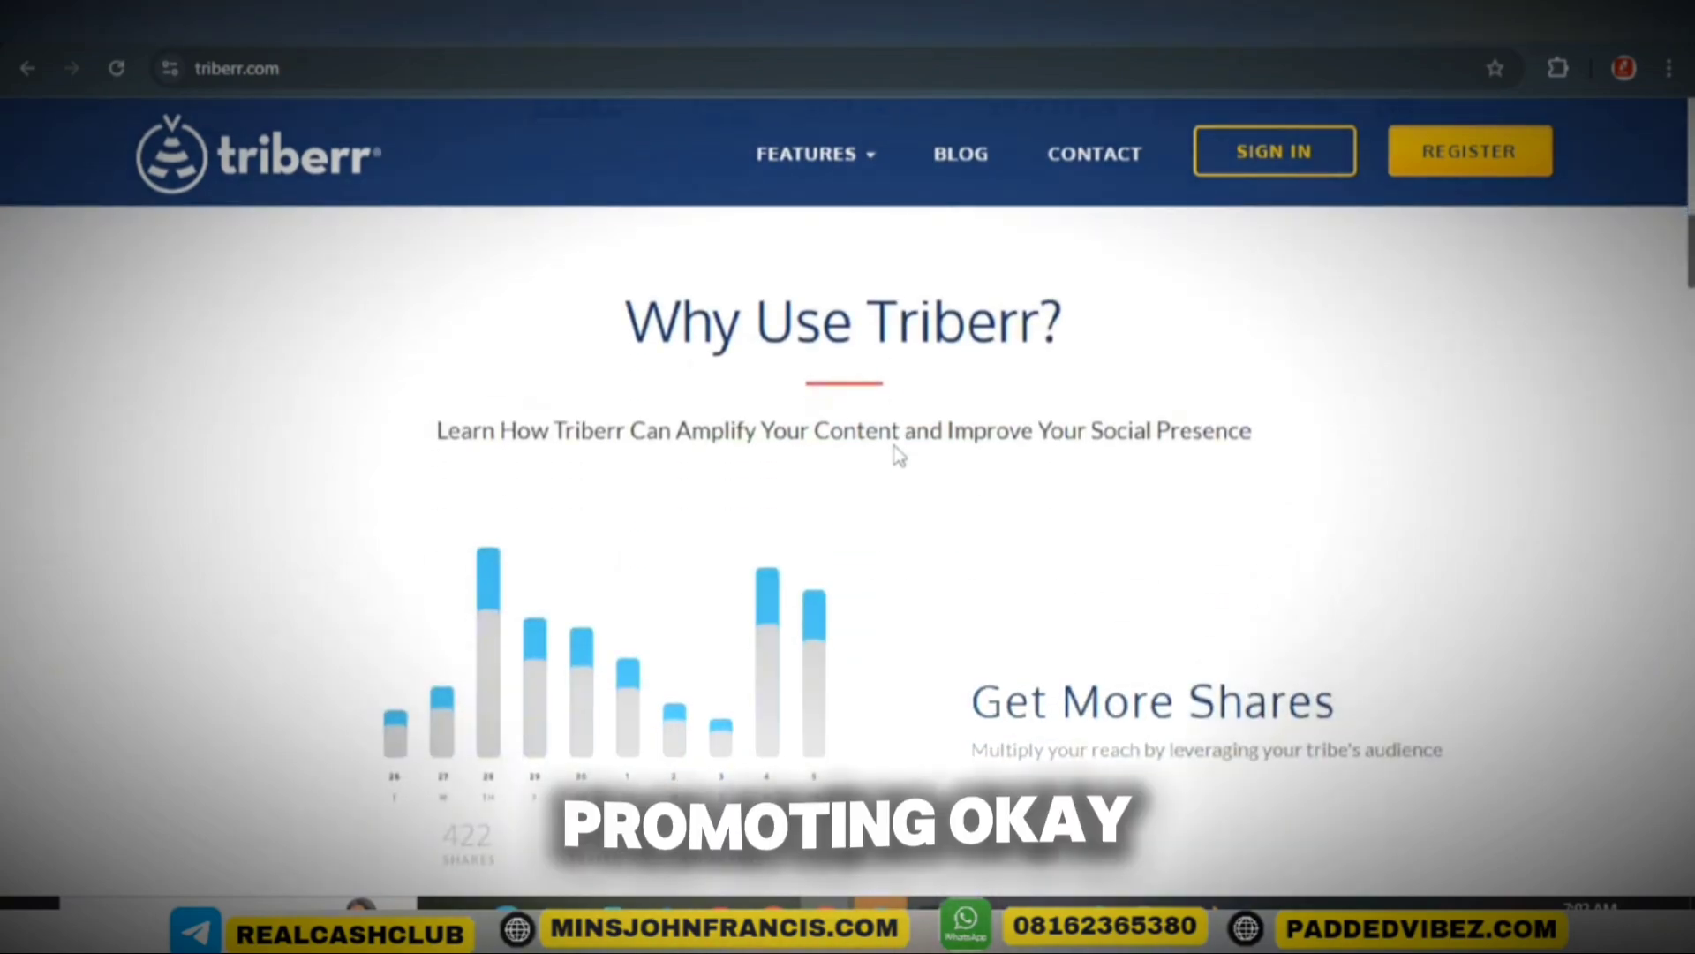
pyautogui.scroll(-5, 899, 456)
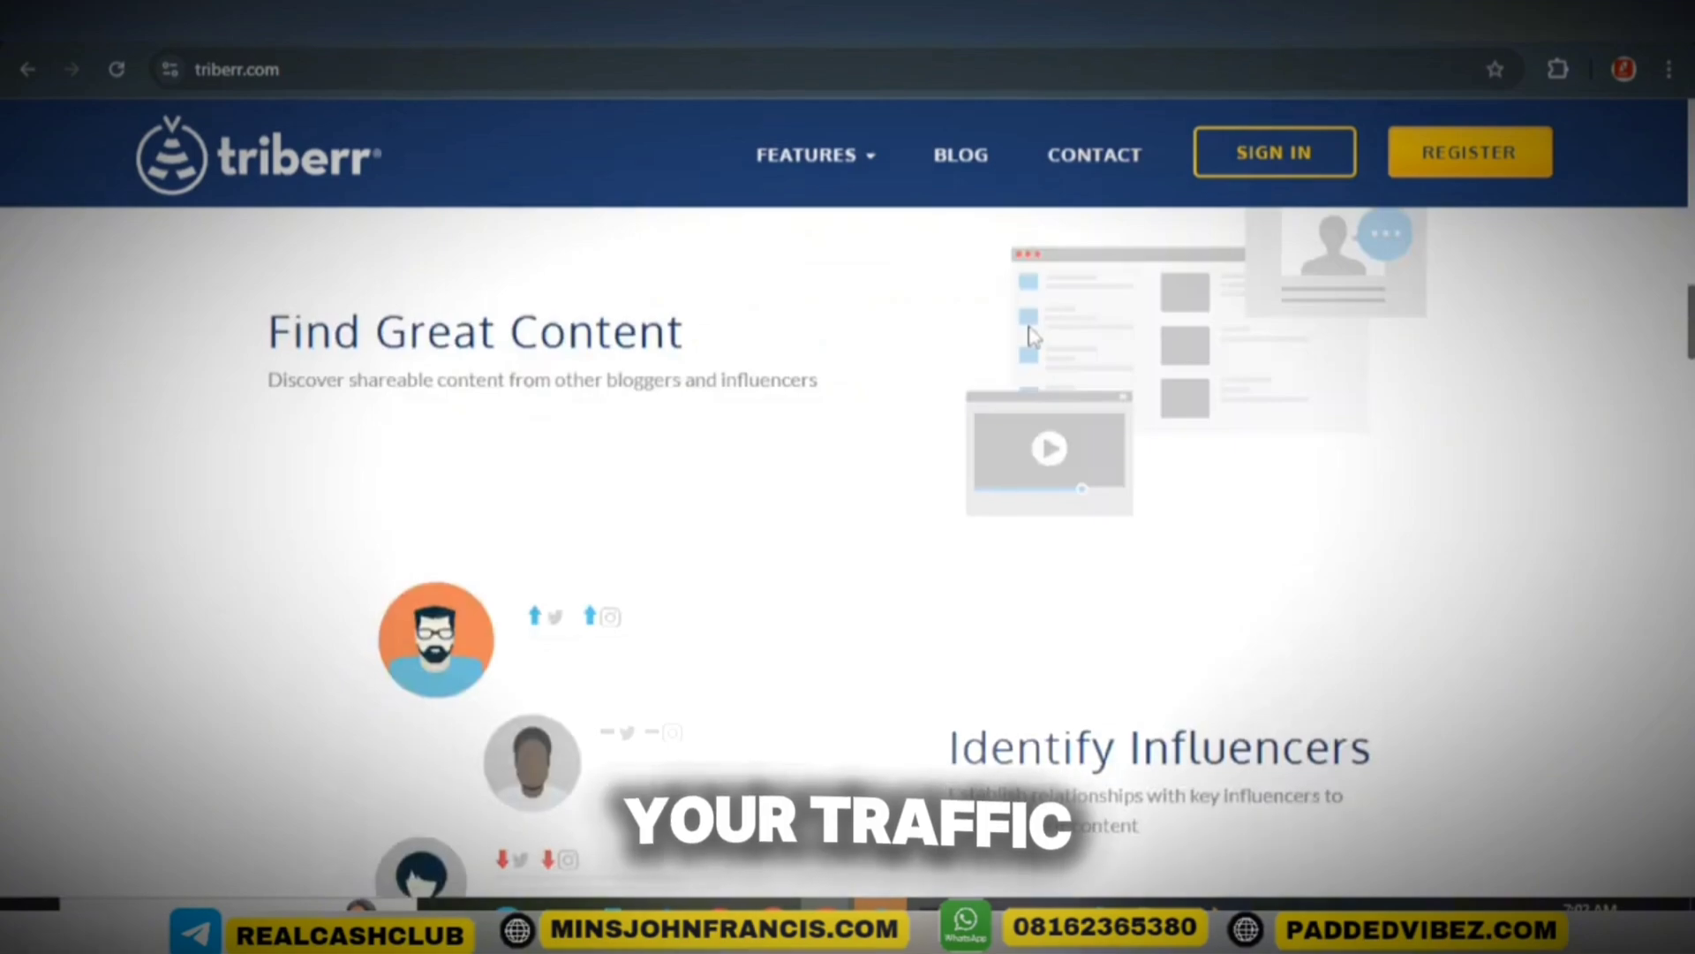